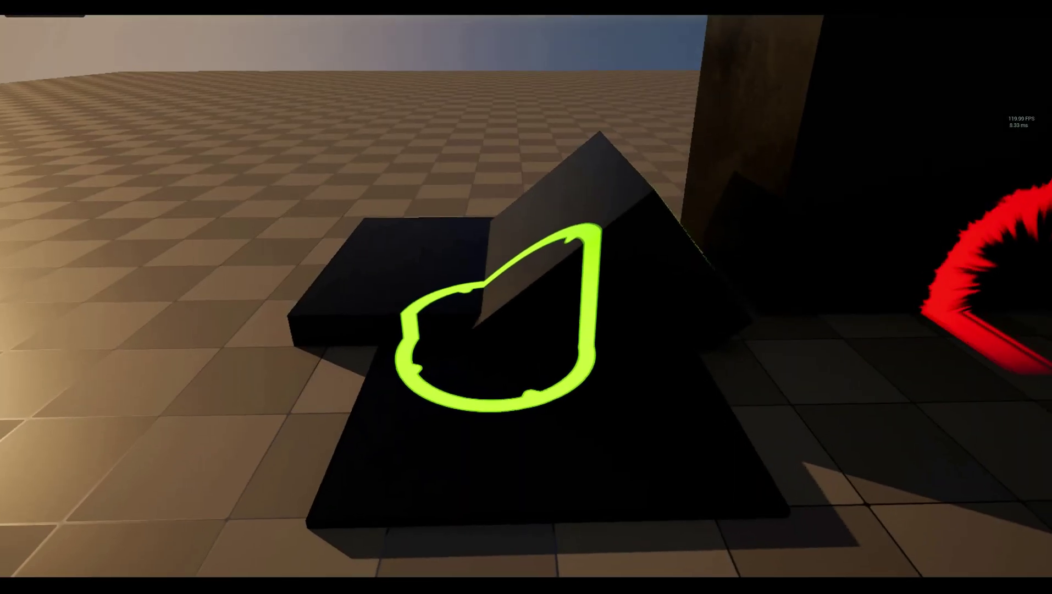
Look over the decal effects in play mode, then leave full screen and stop the play session.
{"action": "key", "text": "a"}
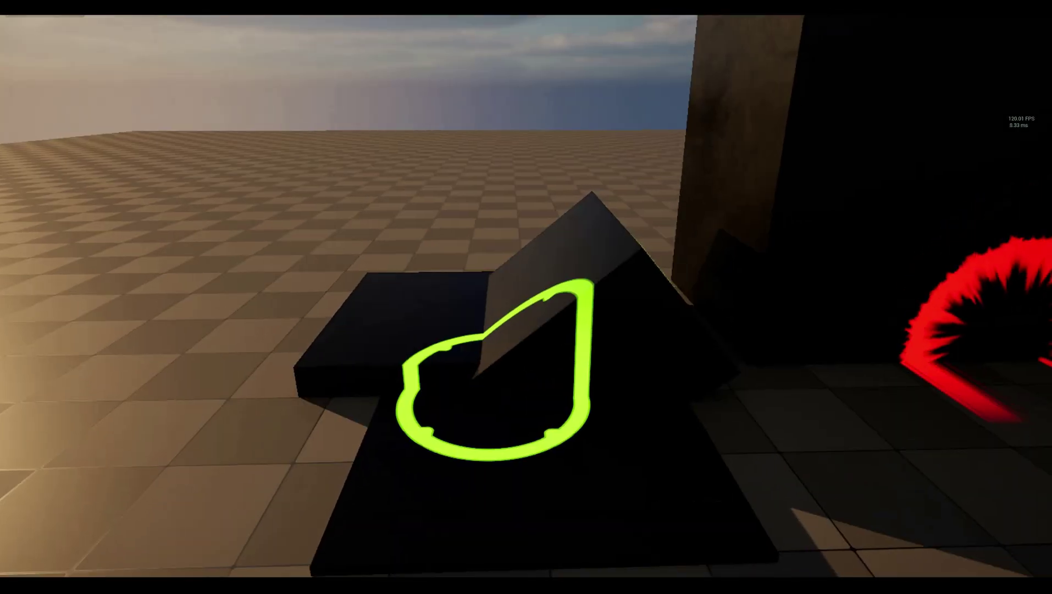
{"action": "key", "text": "d"}
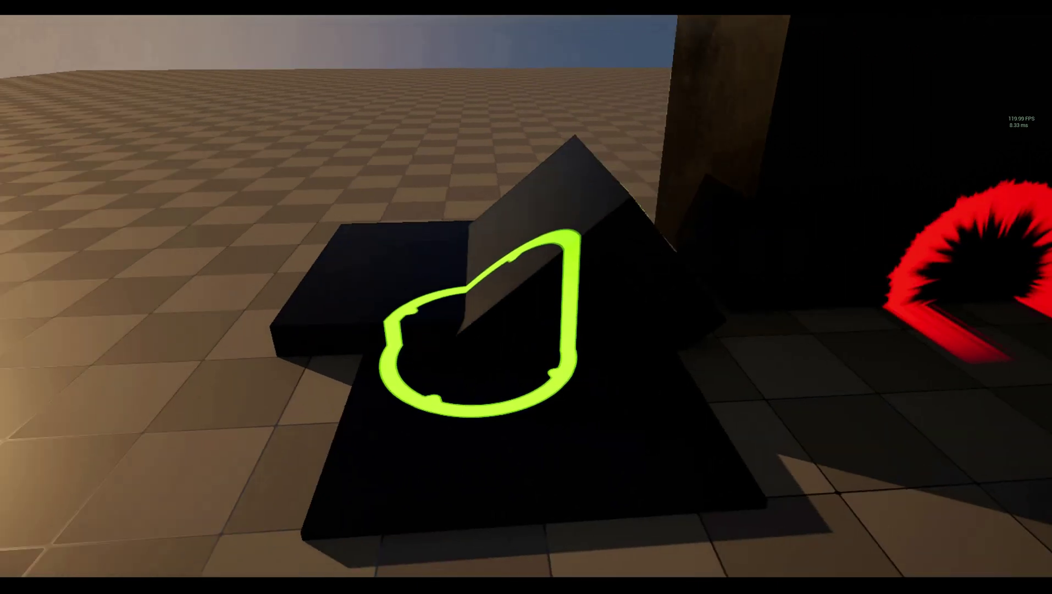
{"action": "key", "text": "d"}
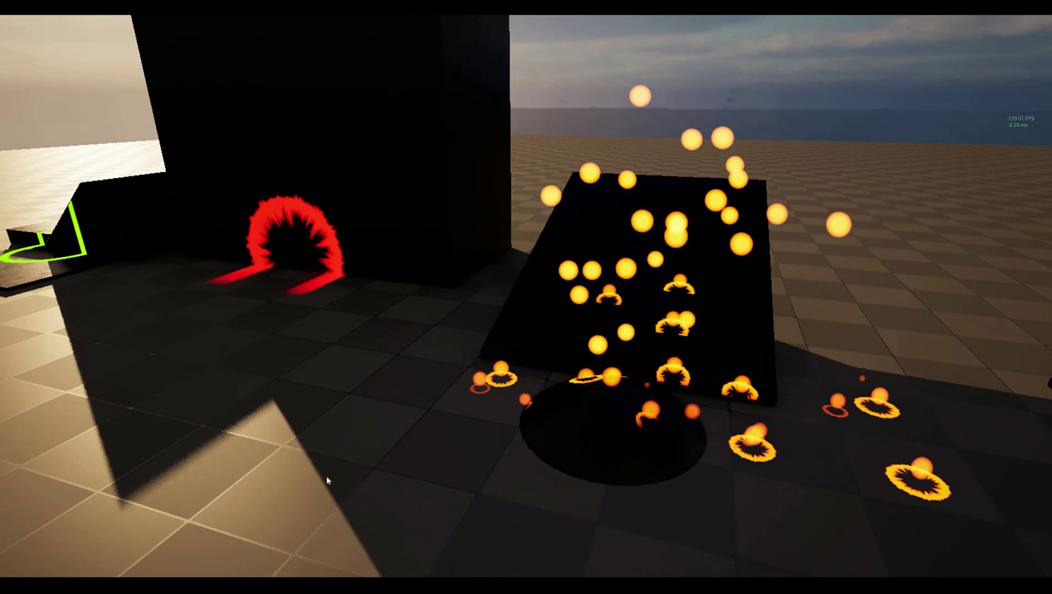
{"action": "key", "text": "F11"}
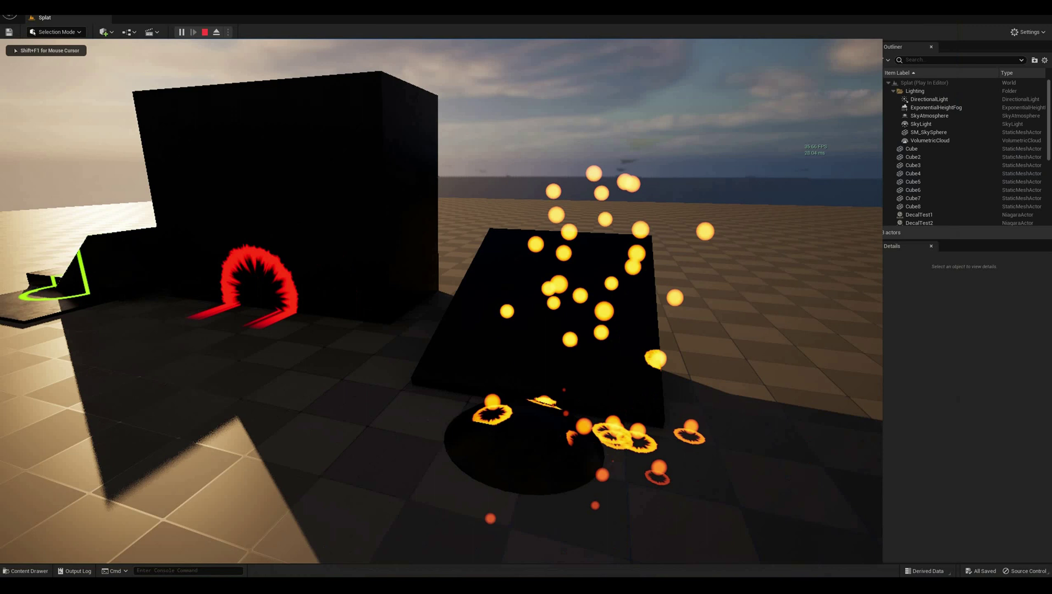
{"action": "key", "text": "shift+F1"}
{"action": "left_click", "coordinate": [206, 32]}
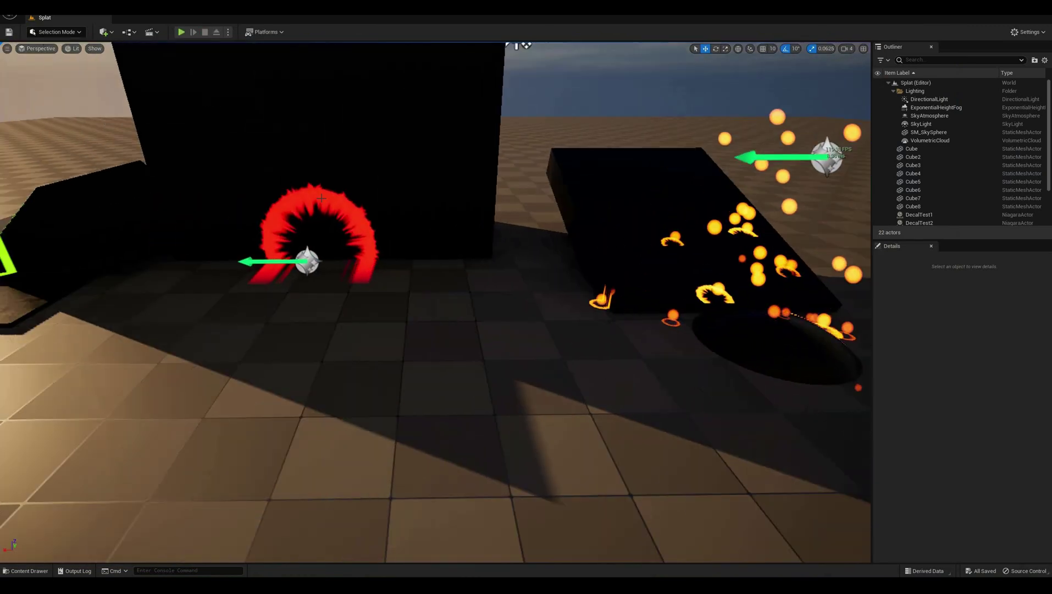
Examine the decal particle effects around the level, selecting the DecalTest2 and DecalTest3 Niagara actors.
{"action": "right_click_drag", "start_coordinate": [322, 198], "coordinate": [192, 188]}
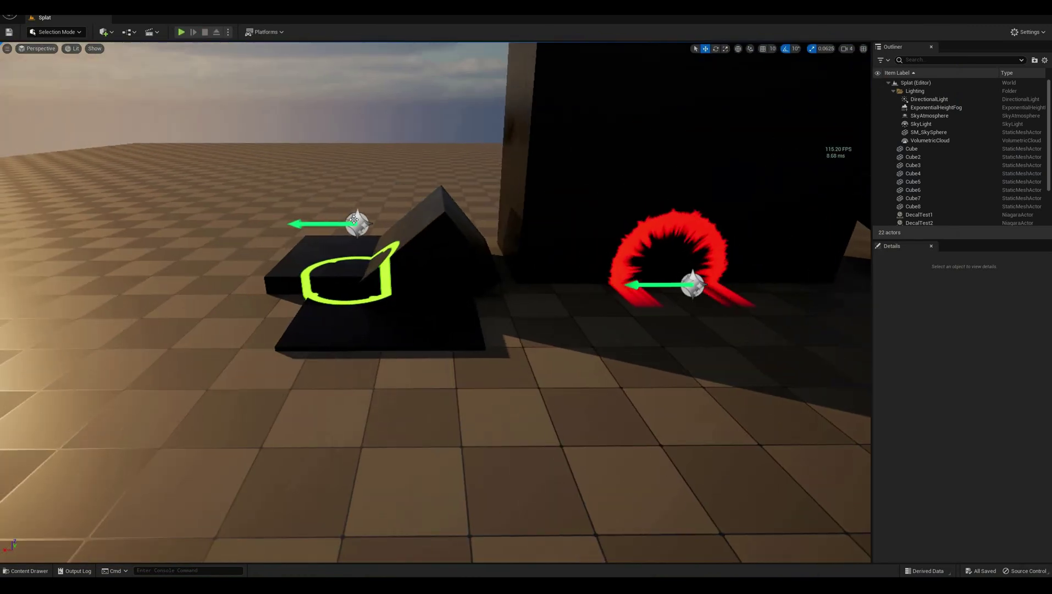
{"action": "left_click", "coordinate": [357, 224]}
{"action": "right_click_drag", "start_coordinate": [357, 224], "coordinate": [536, 275]}
{"action": "key", "text": "w"}
{"action": "key", "text": "w"}
{"action": "key", "text": "s"}
{"action": "key", "text": "w"}
{"action": "key", "text": "w"}
{"action": "right_click_drag", "start_coordinate": [505, 369], "coordinate": [529, 357]}
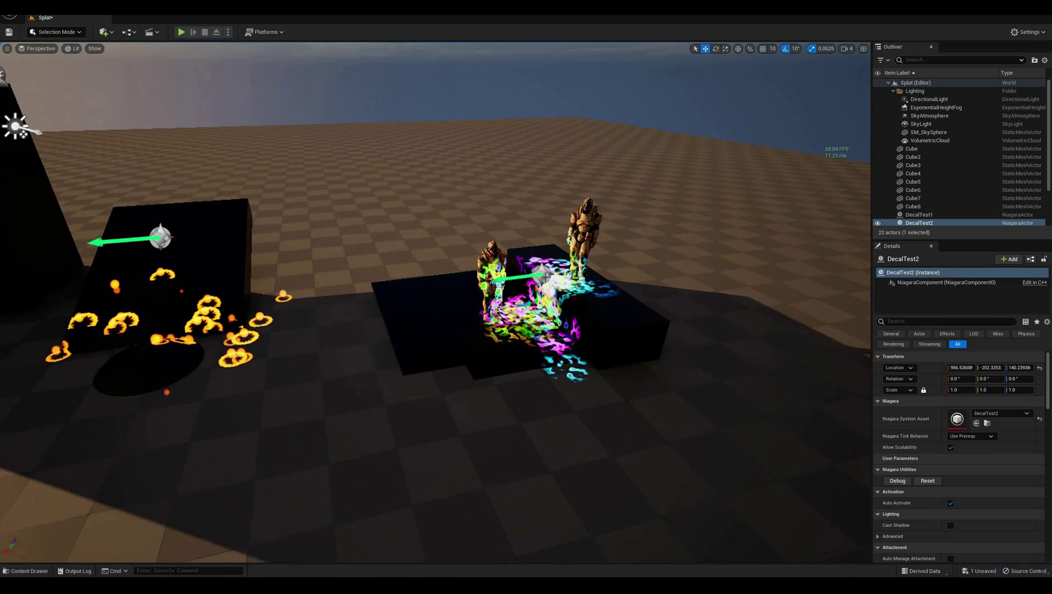
{"action": "left_click", "coordinate": [542, 275]}
{"action": "right_click_drag", "start_coordinate": [523, 408], "coordinate": [522, 383]}
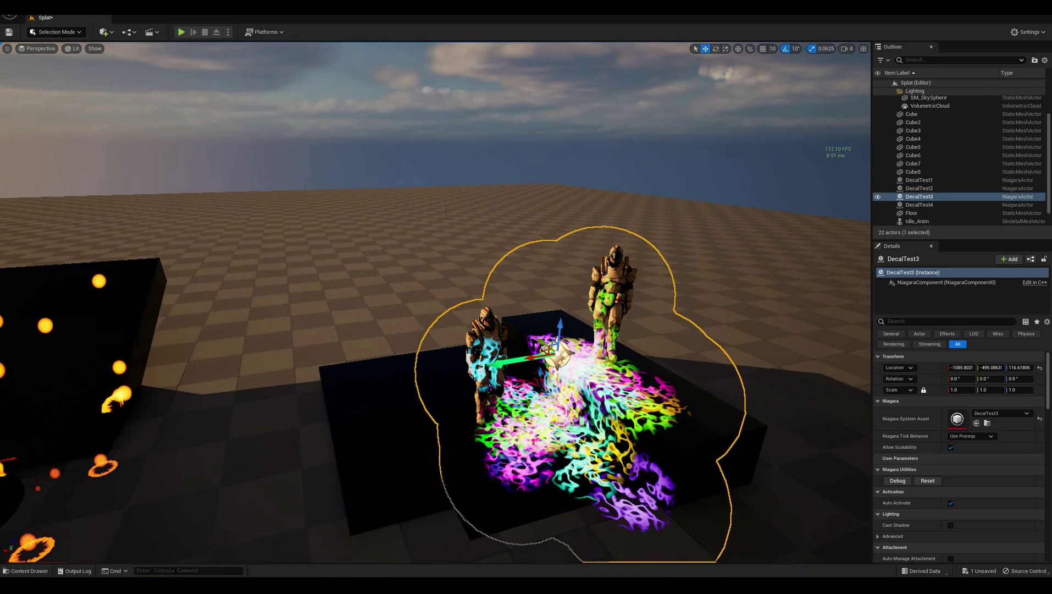
Try a Component Renderer on the OmnidirectionalBurst emitter of the DecalTest1 system and delete it.
{"action": "left_click", "coordinate": [401, 184]}
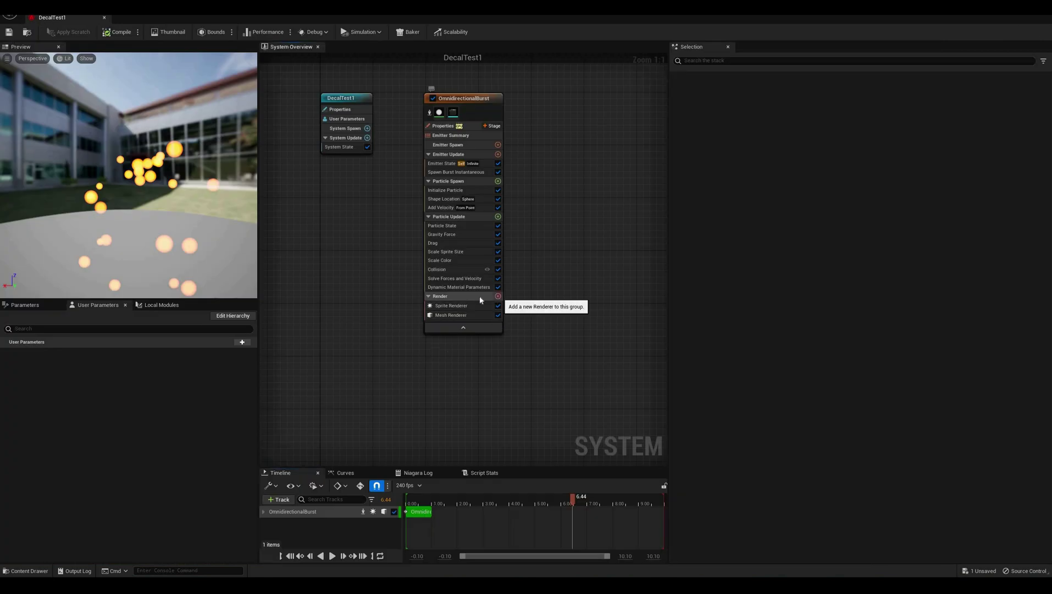
{"action": "left_click", "coordinate": [499, 296]}
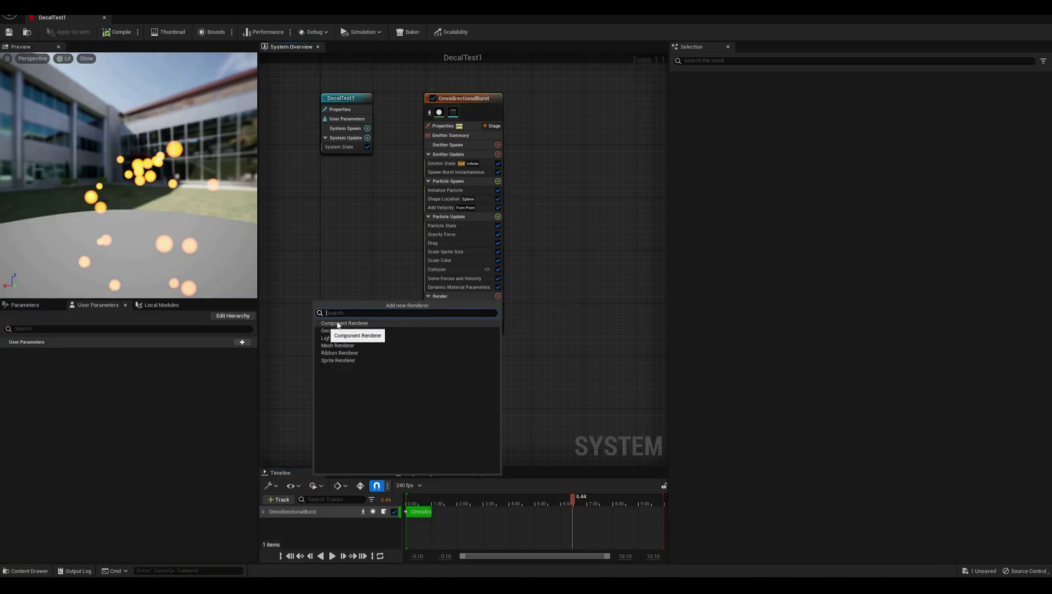
{"action": "left_click", "coordinate": [337, 345]}
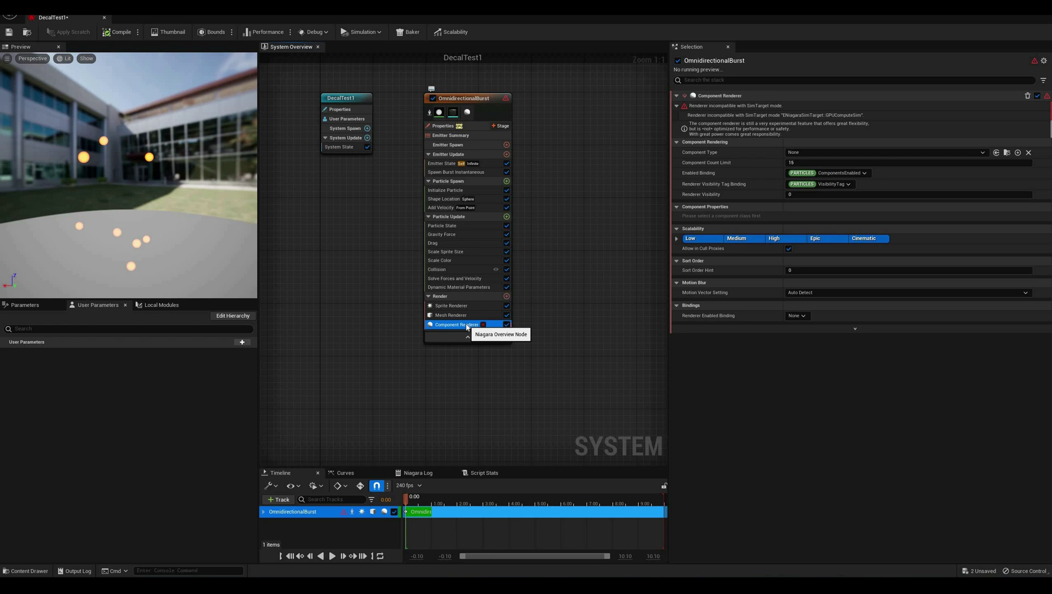
{"action": "key", "text": "Delete"}
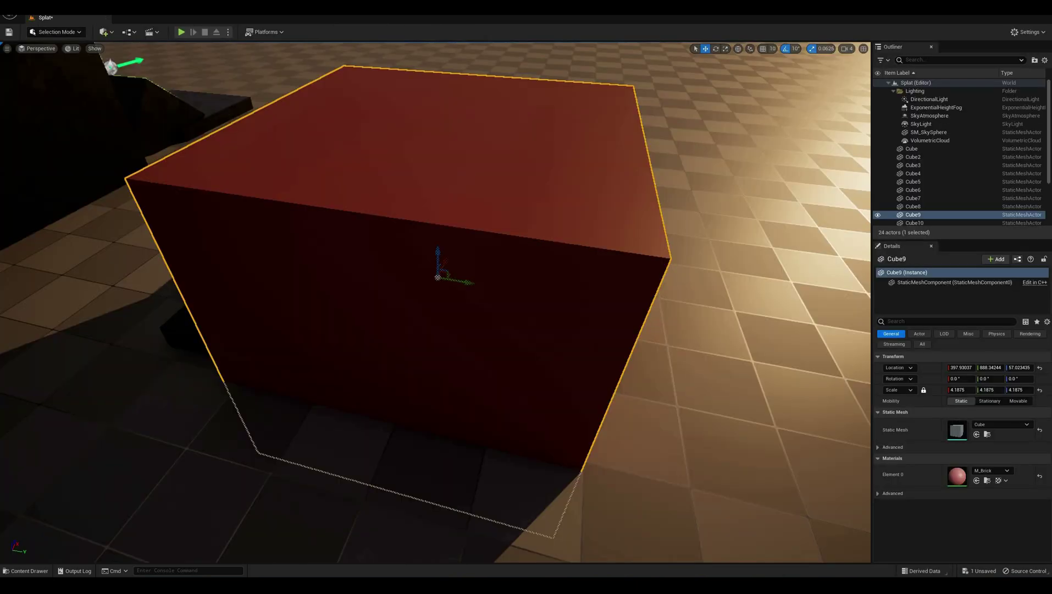
Redo Cube9's material replacements through Glass to M_Decal_ParticleTEST and move the cube over the floor and block.
{"action": "left_click", "coordinate": [50, 7]}
{"action": "left_click", "coordinate": [68, 37]}
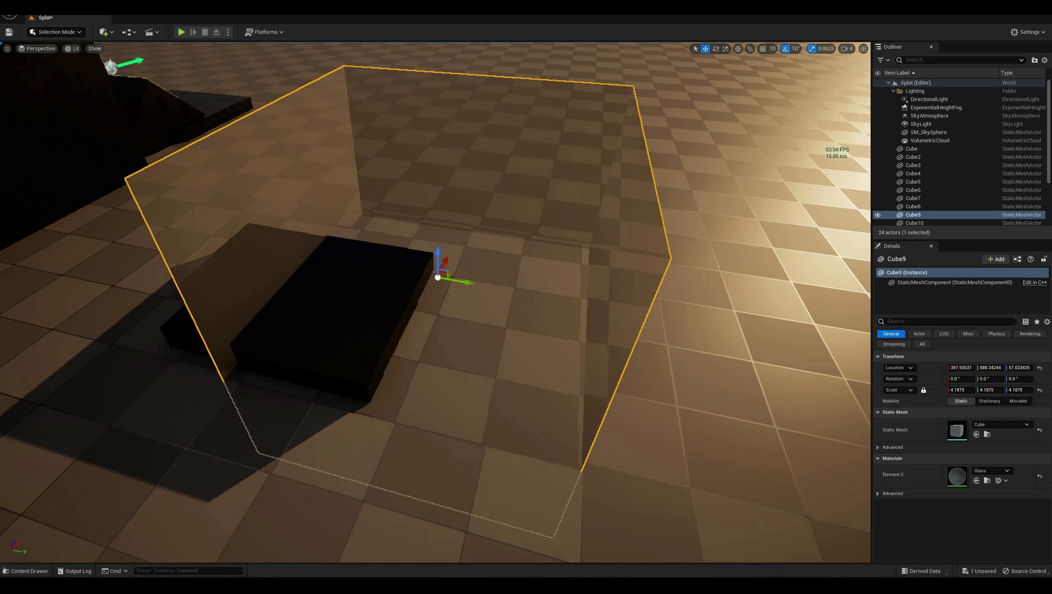
{"action": "left_click", "coordinate": [48, 8]}
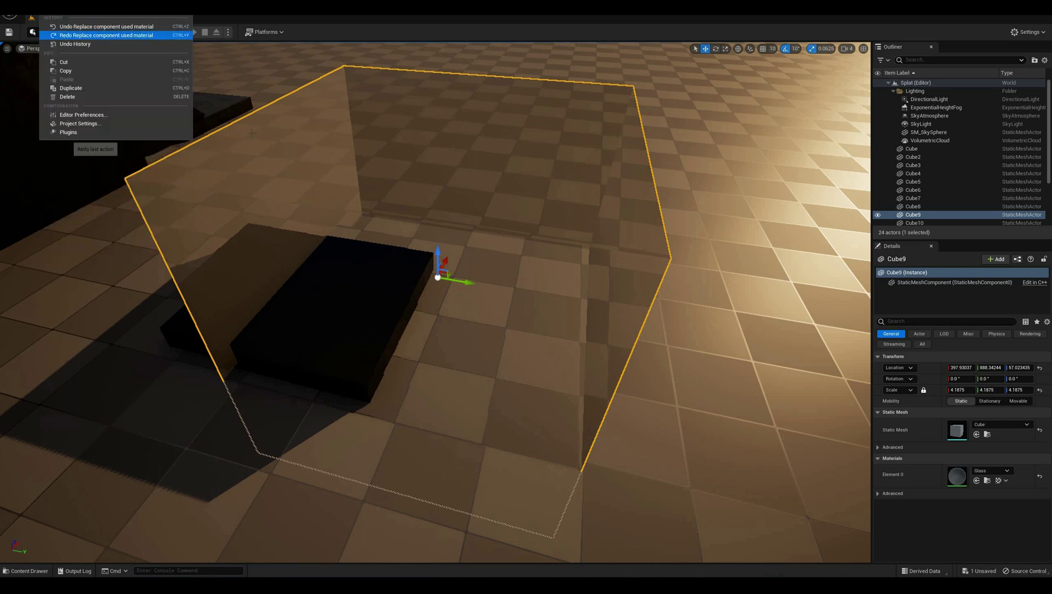
{"action": "left_click", "coordinate": [71, 35]}
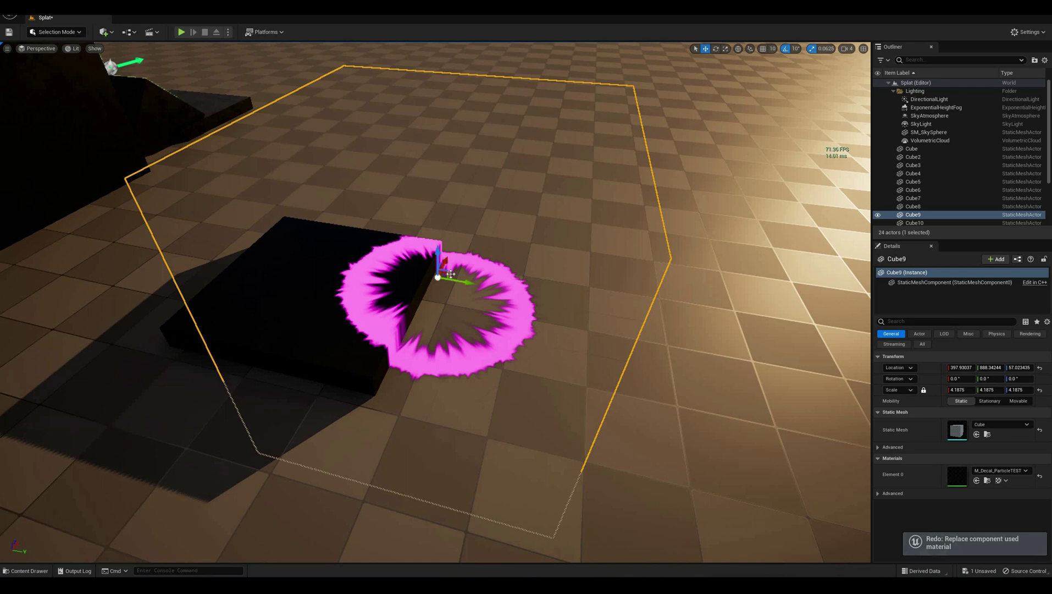
{"action": "left_click_drag", "start_coordinate": [450, 274], "coordinate": [386, 221]}
{"action": "mouse_move", "coordinate": [432, 250]}
{"action": "left_mouse_down"}
{"action": "mouse_move", "coordinate": [447, 248]}
{"action": "mouse_move", "coordinate": [434, 269]}
{"action": "left_mouse_up"}
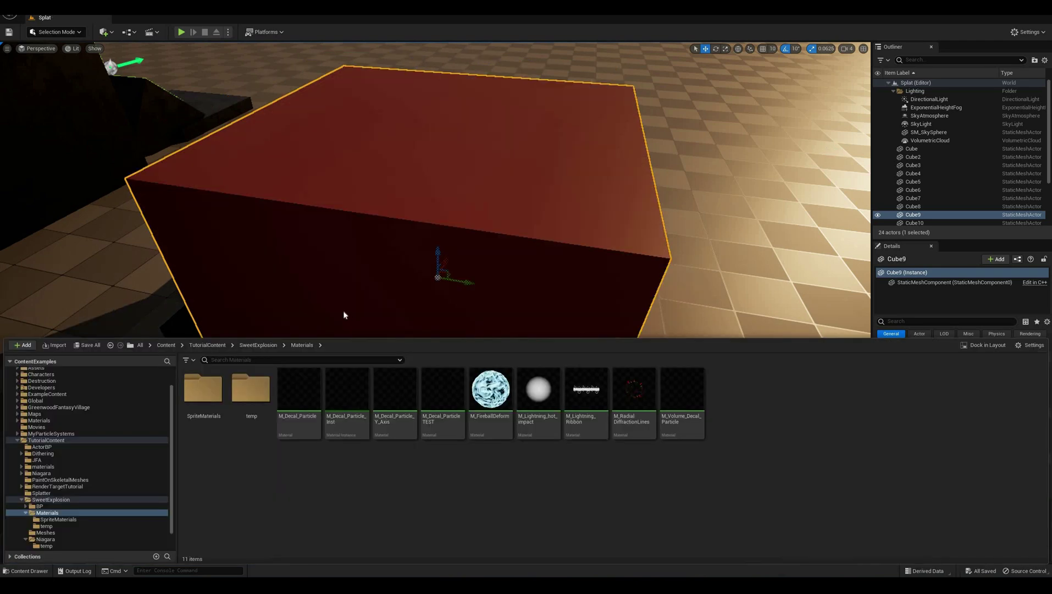
Create a new material named M_Decal_Mesh in the SweetExplosion Materials folder and open it.
{"action": "right_click", "coordinate": [273, 490]}
{"action": "left_click", "coordinate": [321, 297]}
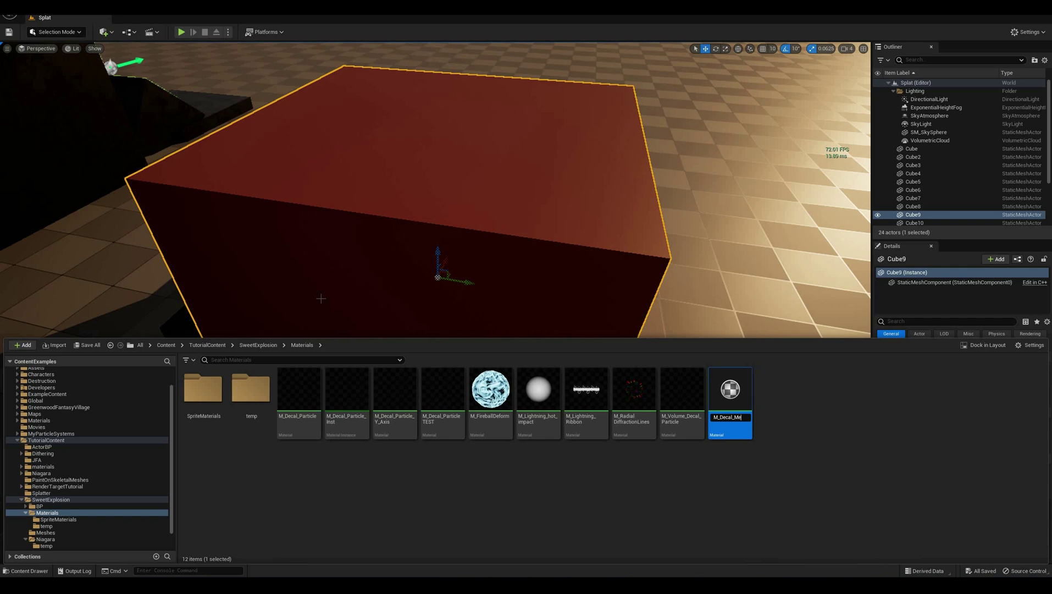
{"action": "key", "text": "Return"}
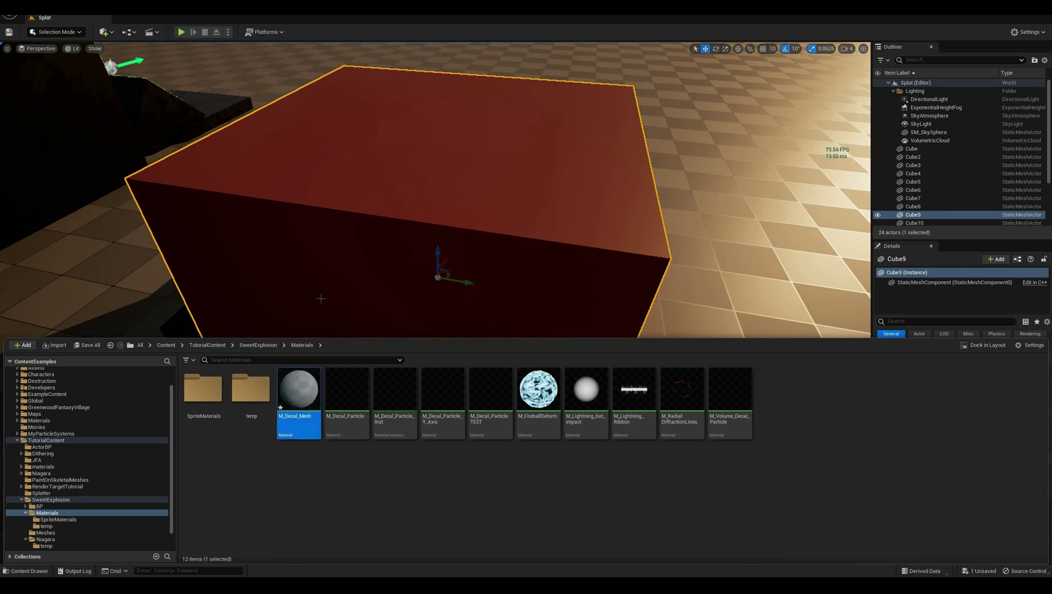
{"action": "left_click", "coordinate": [350, 299]}
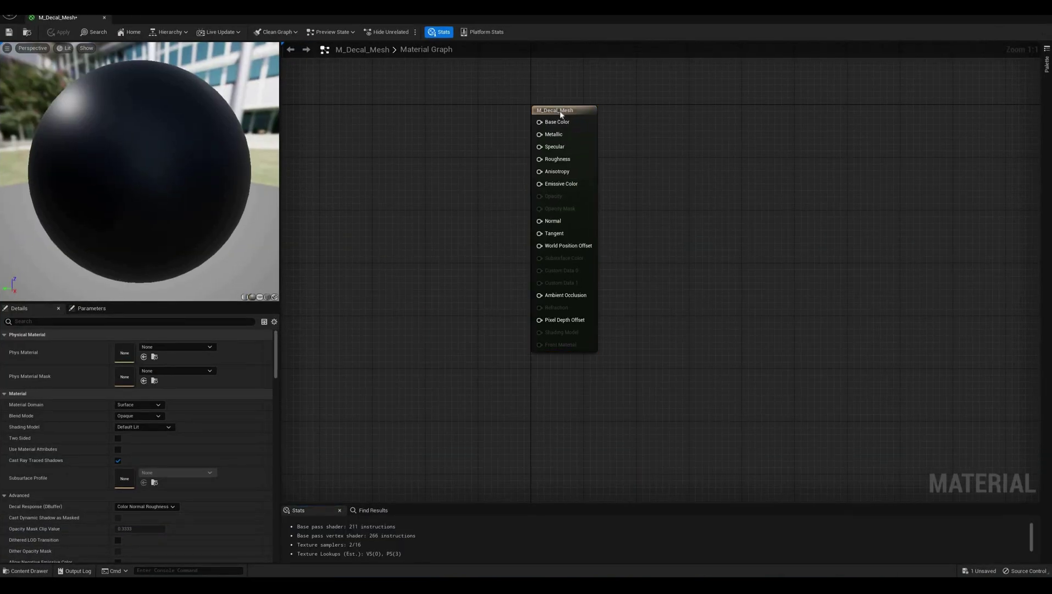
Set the M_Decal_Mesh material's shading model to Unlit and its blend mode to Translucent.
{"action": "left_click", "coordinate": [560, 112]}
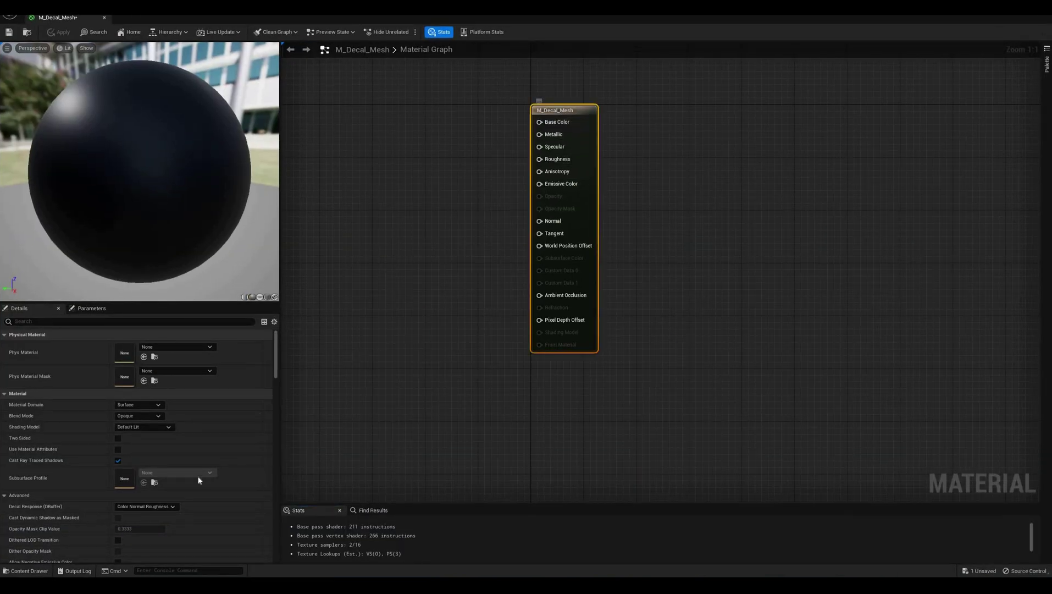
{"action": "left_click", "coordinate": [157, 428]}
{"action": "left_click", "coordinate": [146, 434]}
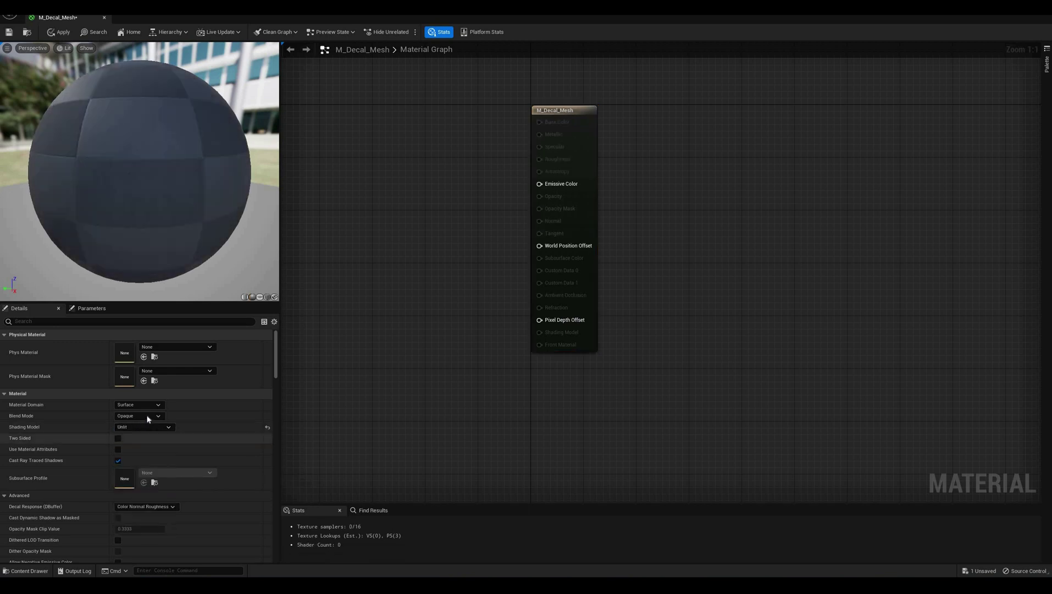
{"action": "left_click", "coordinate": [144, 416]}
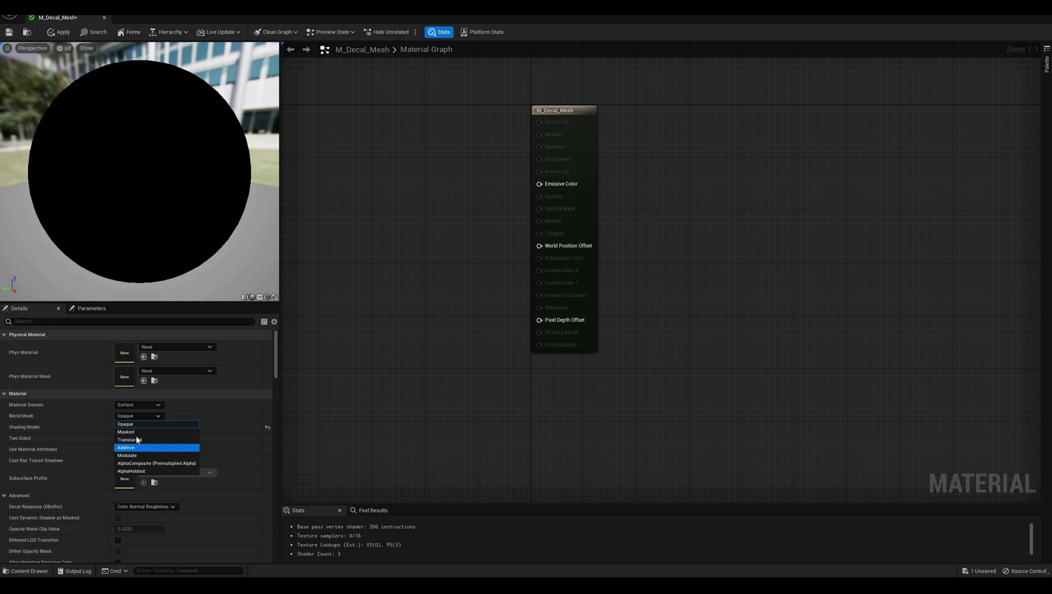
{"action": "left_click", "coordinate": [130, 439]}
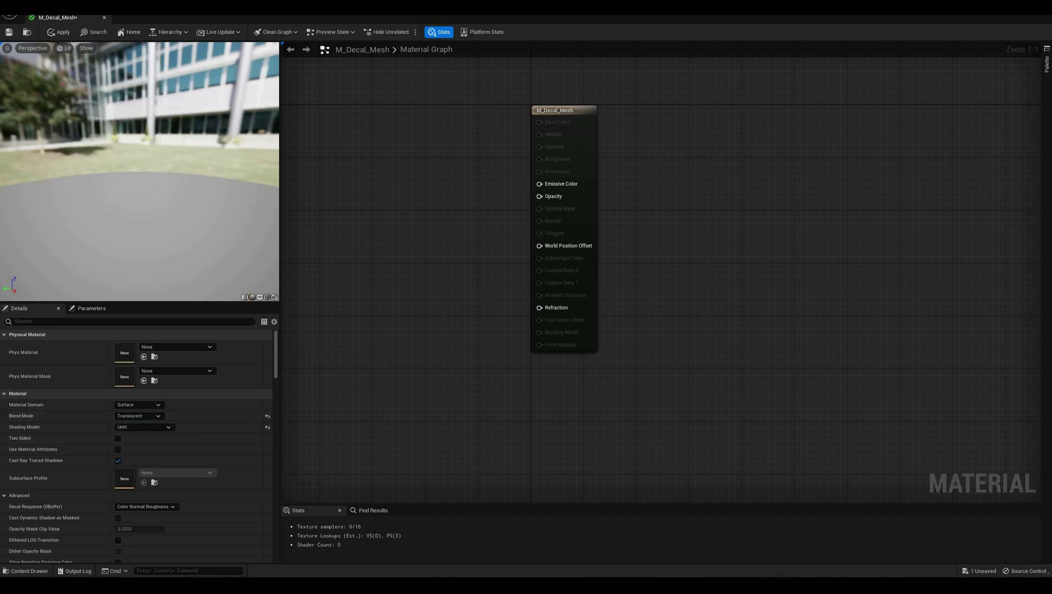
Add a WorldPositionBehindTranslucency node to the material graph, well before the main material node.
{"action": "right_click_drag", "start_coordinate": [449, 328], "coordinate": [656, 371]}
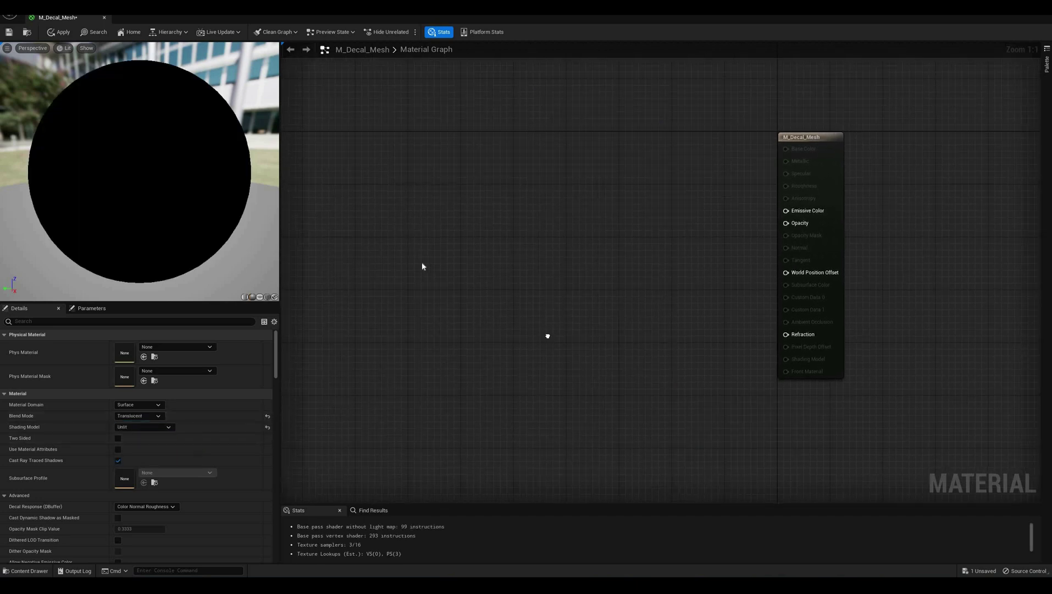
{"action": "right_click_drag", "start_coordinate": [421, 266], "coordinate": [450, 256]}
{"action": "right_click", "coordinate": [409, 234]}
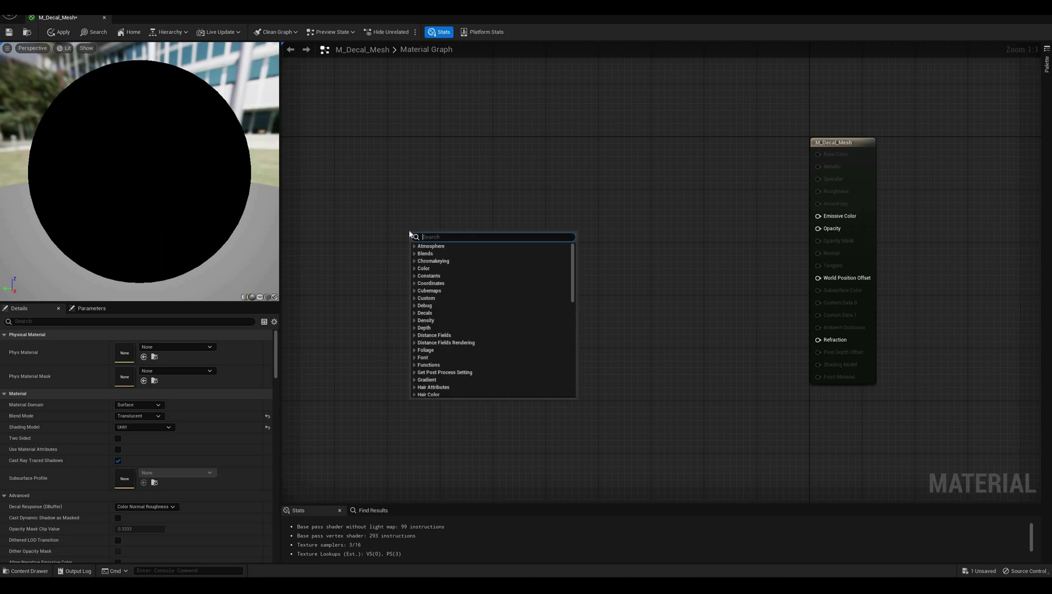
{"action": "type", "text": "translu"}
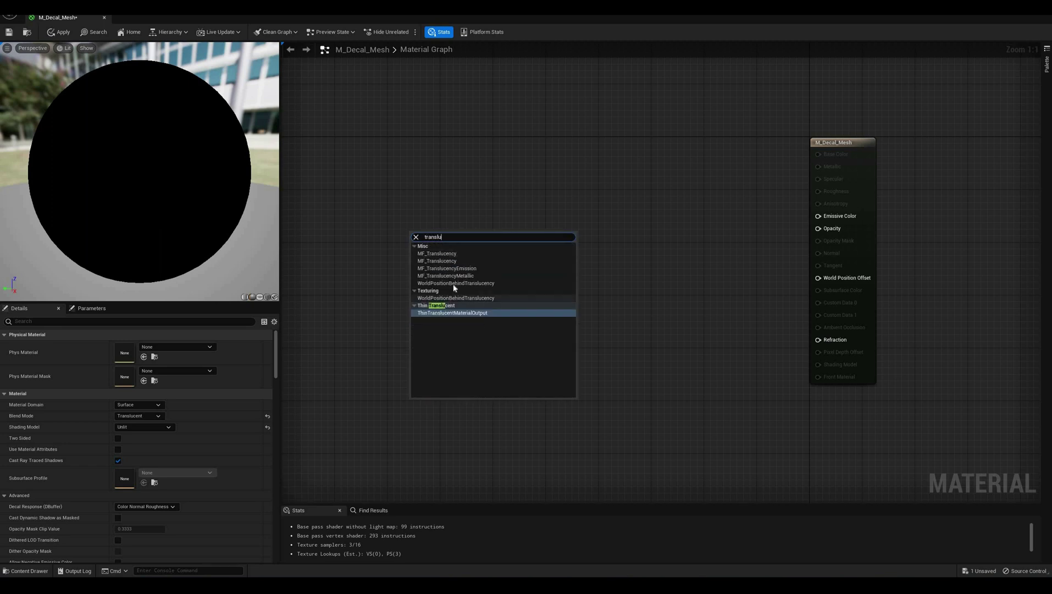
{"action": "left_click", "coordinate": [453, 284]}
{"action": "left_click_drag", "start_coordinate": [453, 235], "coordinate": [413, 215]}
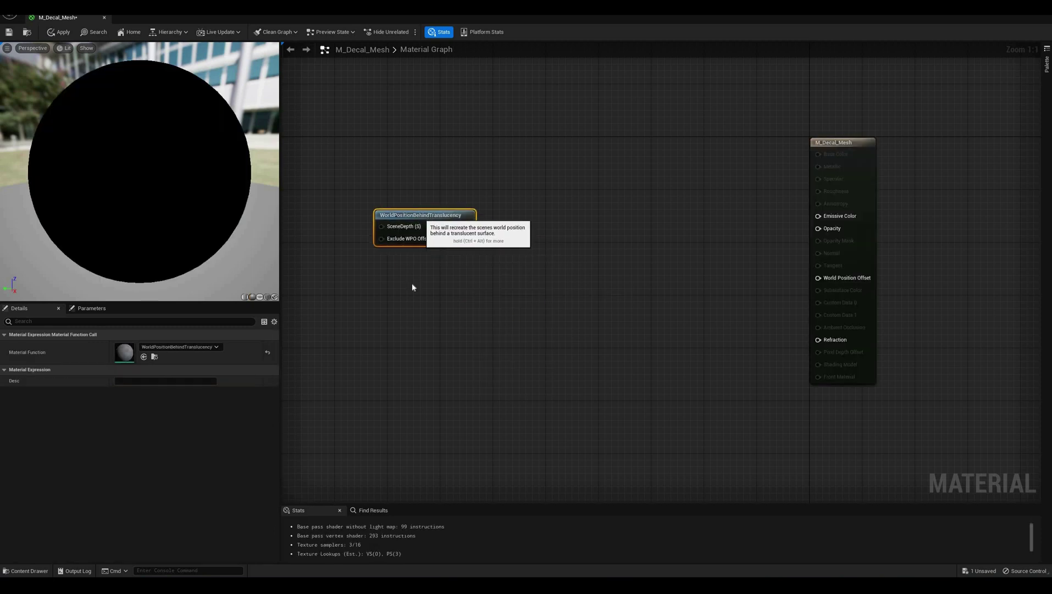
Add a Subtract node beside the WorldPositionBehindTranslucency node.
{"action": "right_click_drag", "start_coordinate": [423, 286], "coordinate": [469, 280]}
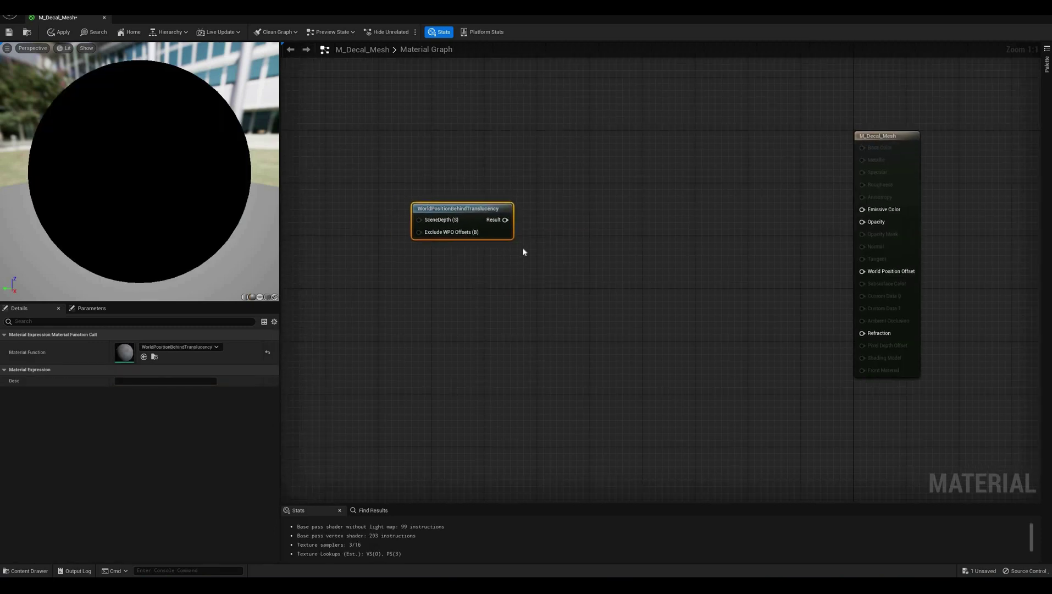
{"action": "right_click", "coordinate": [536, 241]}
{"action": "type", "text": "sub"}
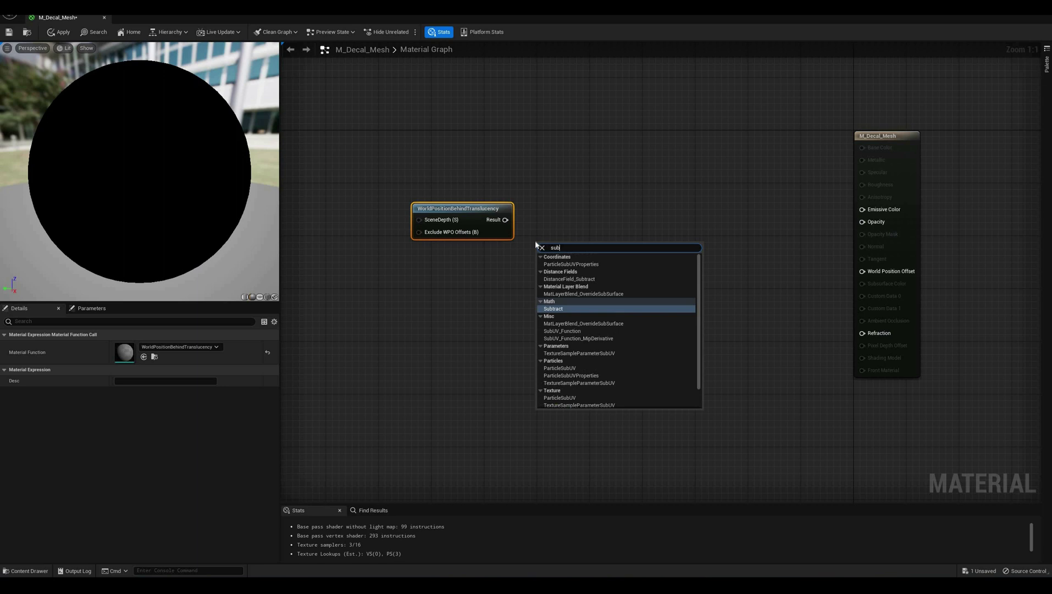
{"action": "key", "text": "Return"}
Add an ObjectPositionWS node and wire WorldPositionBehindTranslucency into Subtract's A input and Object Position into its B input.
{"action": "right_click", "coordinate": [465, 311]}
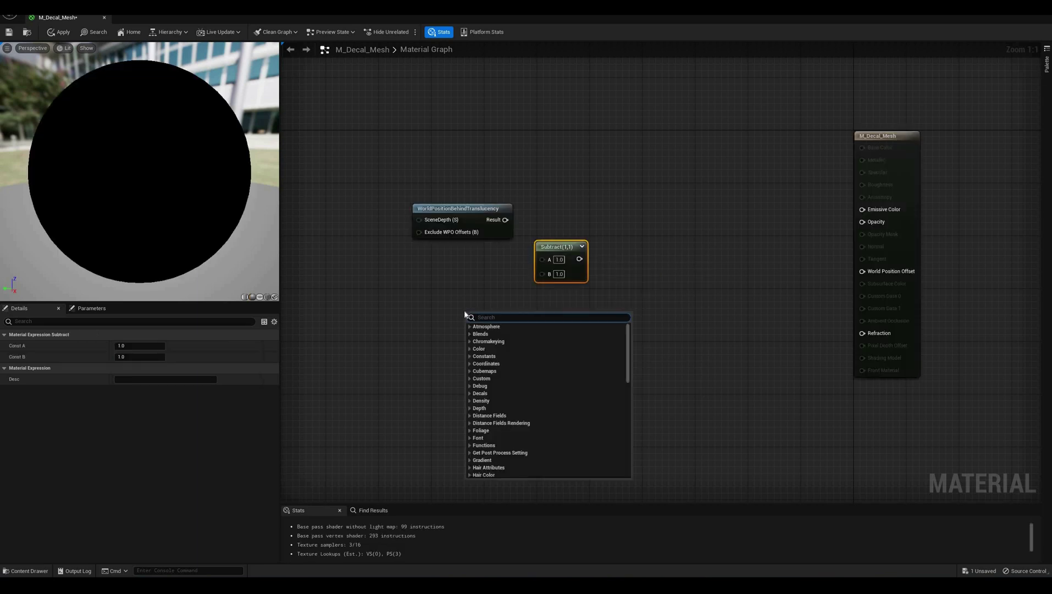
{"action": "type", "text": "object posi"}
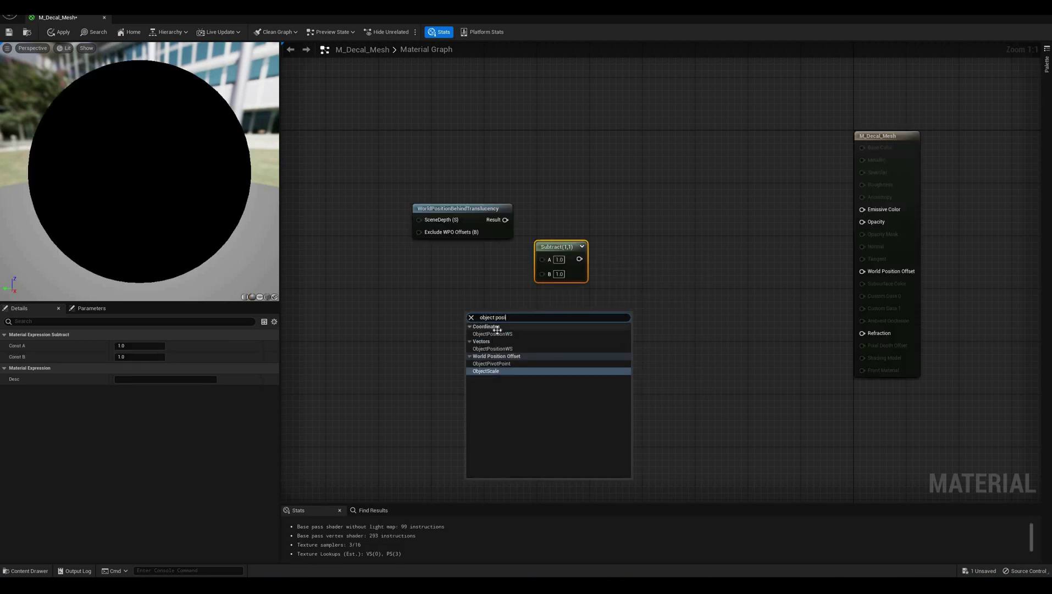
{"action": "left_click", "coordinate": [495, 332]}
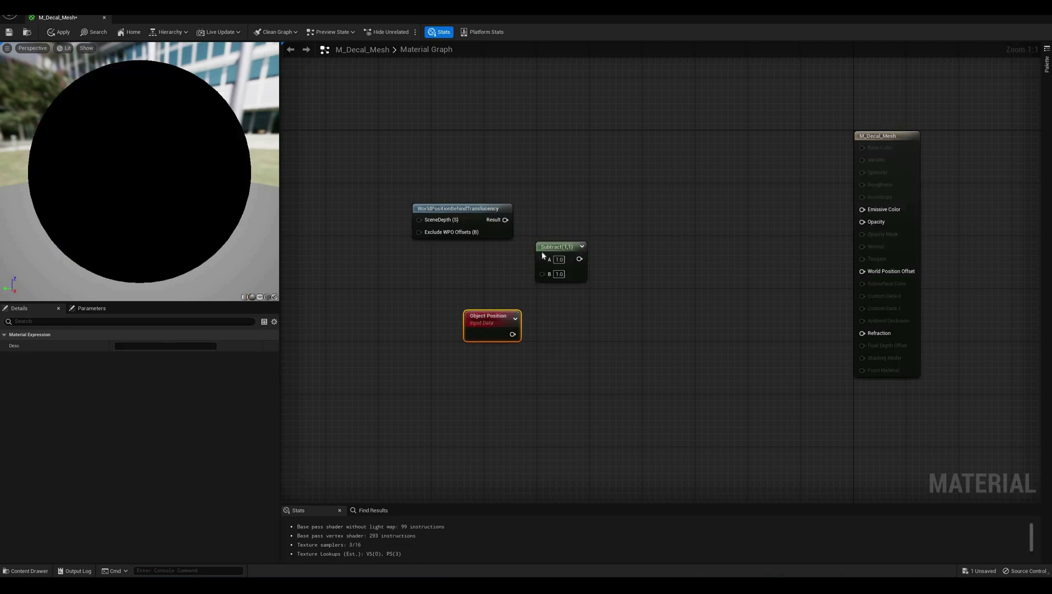
{"action": "left_click_drag", "start_coordinate": [505, 220], "coordinate": [512, 334]}
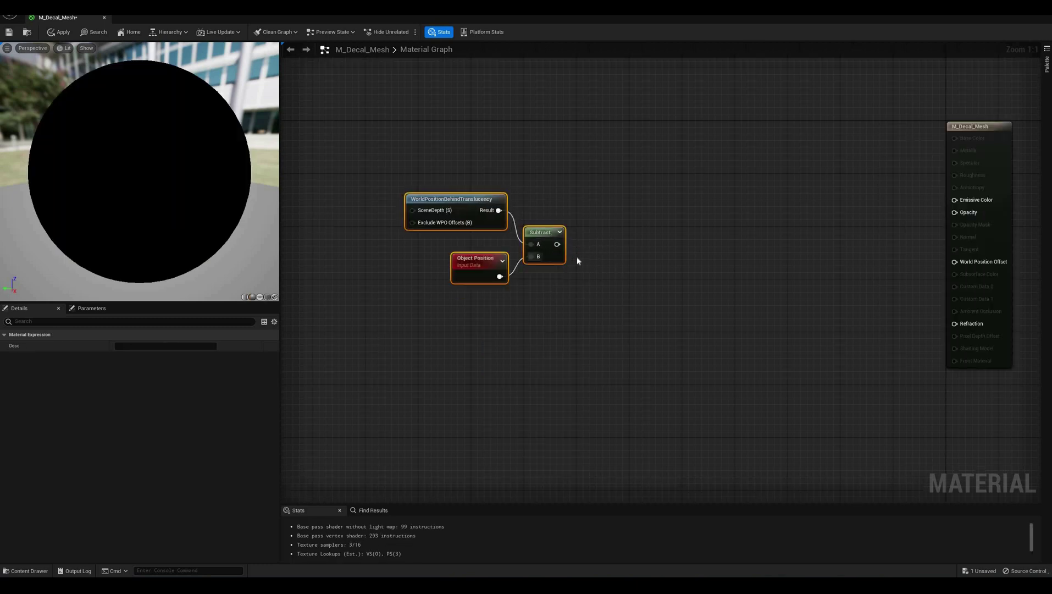
{"action": "left_click", "coordinate": [578, 261]}
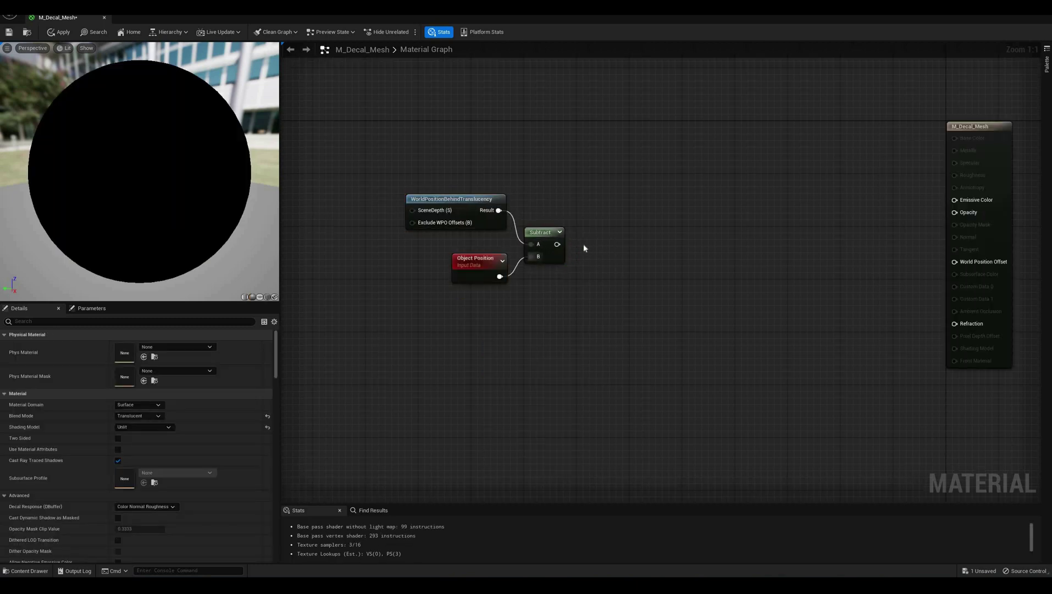
Add a TransformVector node fed by Subtract's output and set it to transform from World Space to Local Space.
{"action": "left_click_drag", "start_coordinate": [557, 244], "coordinate": [586, 244]}
{"action": "type", "text": "trans"}
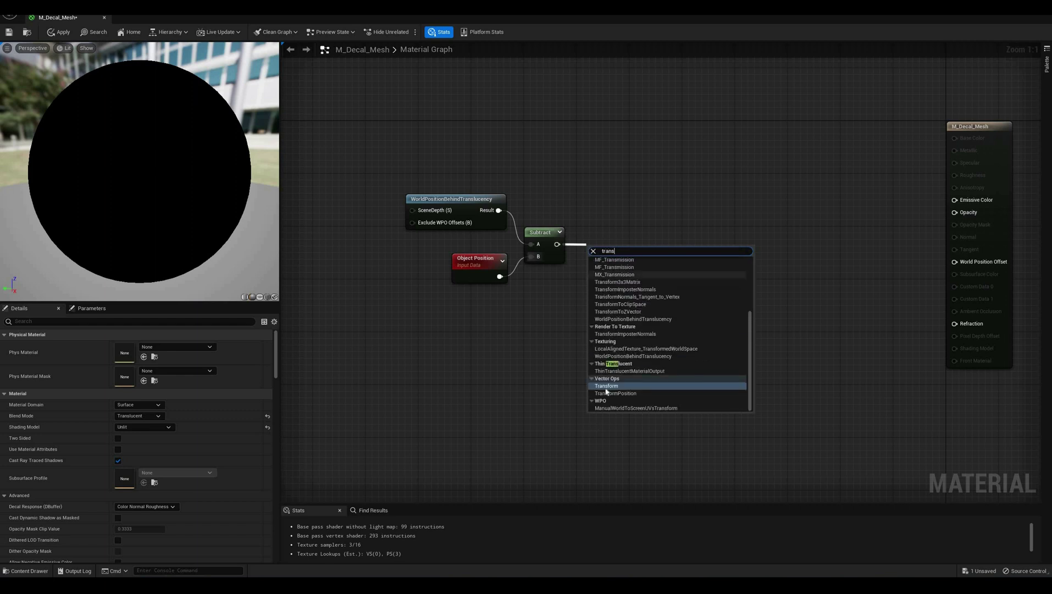
{"action": "key", "text": "Return"}
{"action": "left_click", "coordinate": [137, 346]}
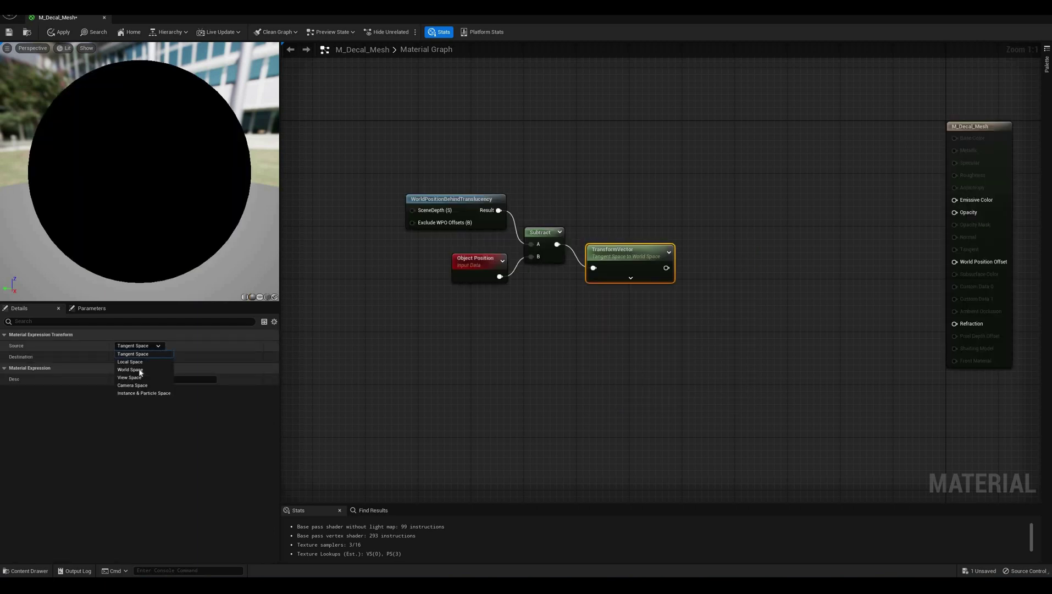
{"action": "left_click", "coordinate": [130, 368]}
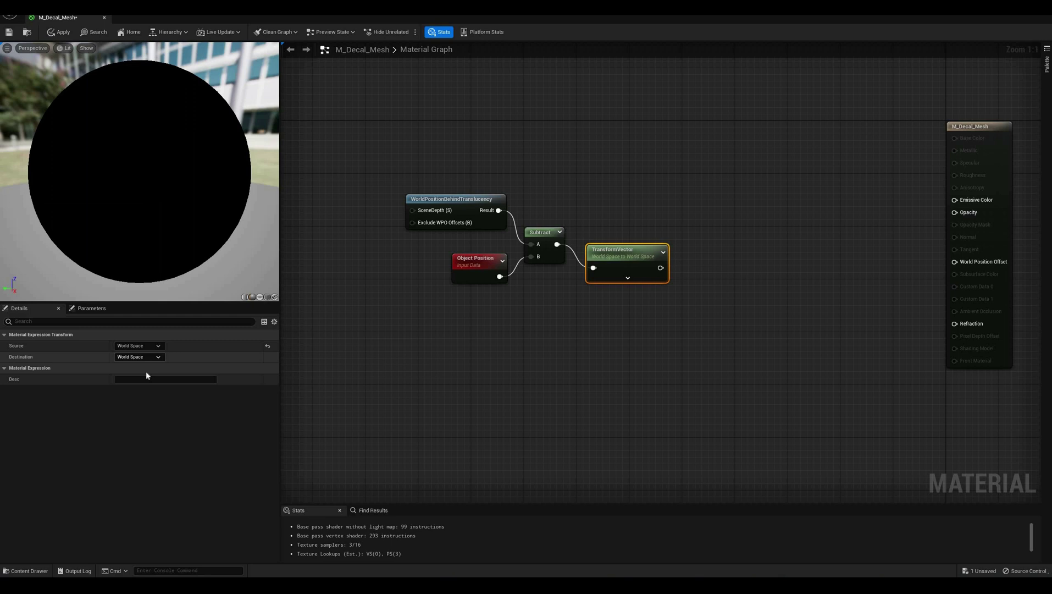
{"action": "left_click", "coordinate": [154, 358]}
{"action": "left_click", "coordinate": [132, 377]}
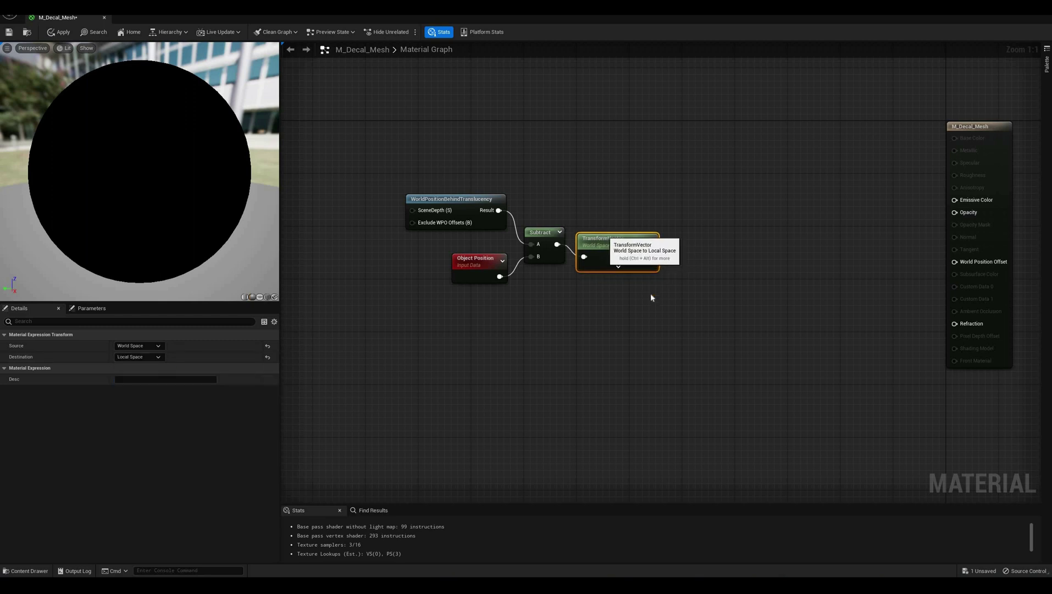
Add a Divide node with the TransformVector output wired into its A input.
{"action": "left_click_drag", "start_coordinate": [651, 250], "coordinate": [681, 227]}
{"action": "type", "text": "div"}
{"action": "key", "text": "Return"}
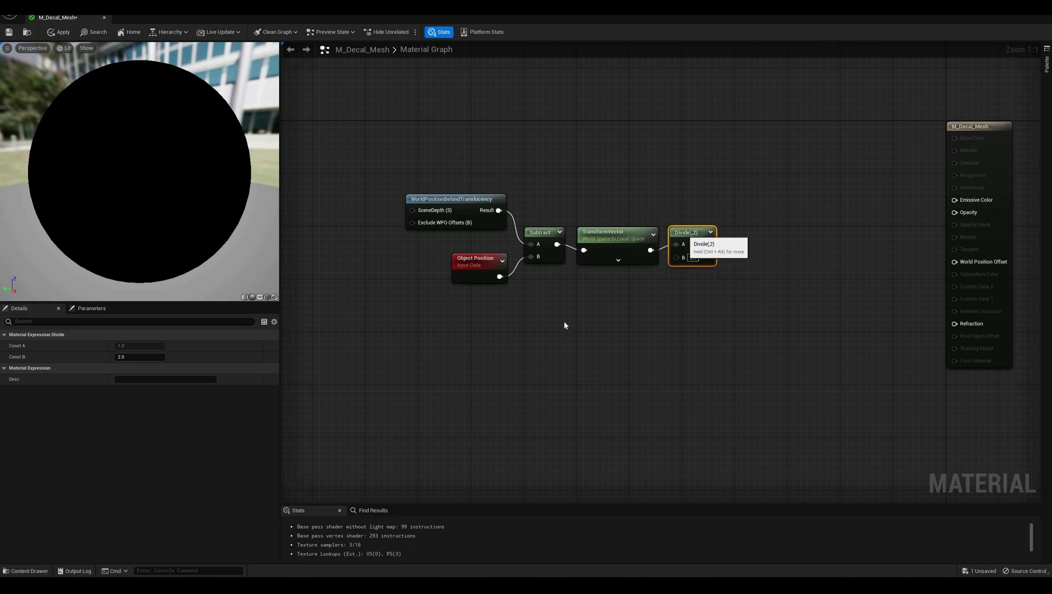
Create a scalar parameter named Scale with default value 75 and wire it into Divide's B input, placing it below TransformVector.
{"action": "right_click", "coordinate": [565, 324]}
{"action": "type", "text": "scala"}
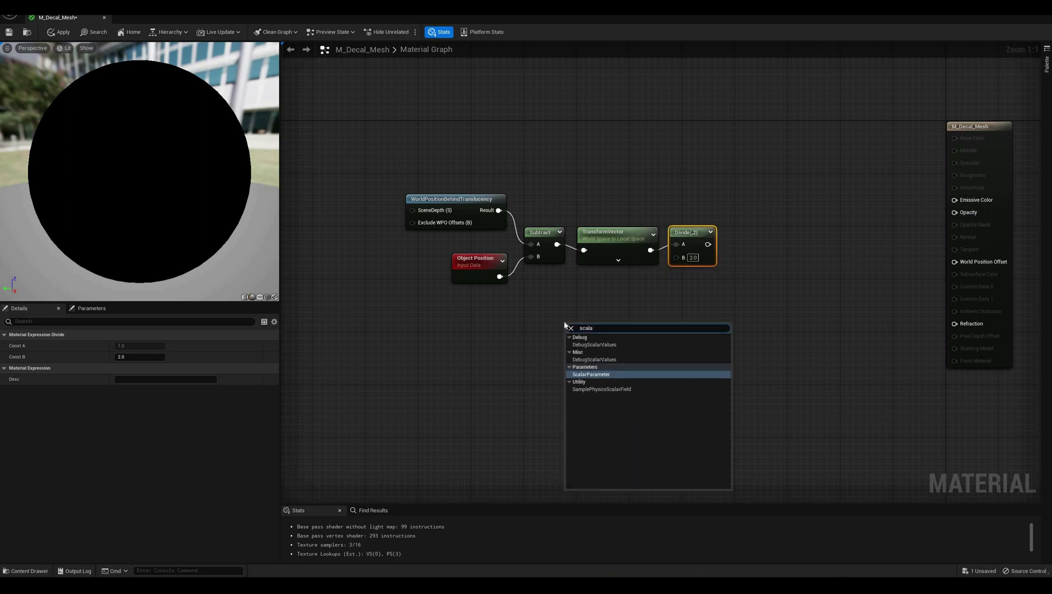
{"action": "key", "text": "Return"}
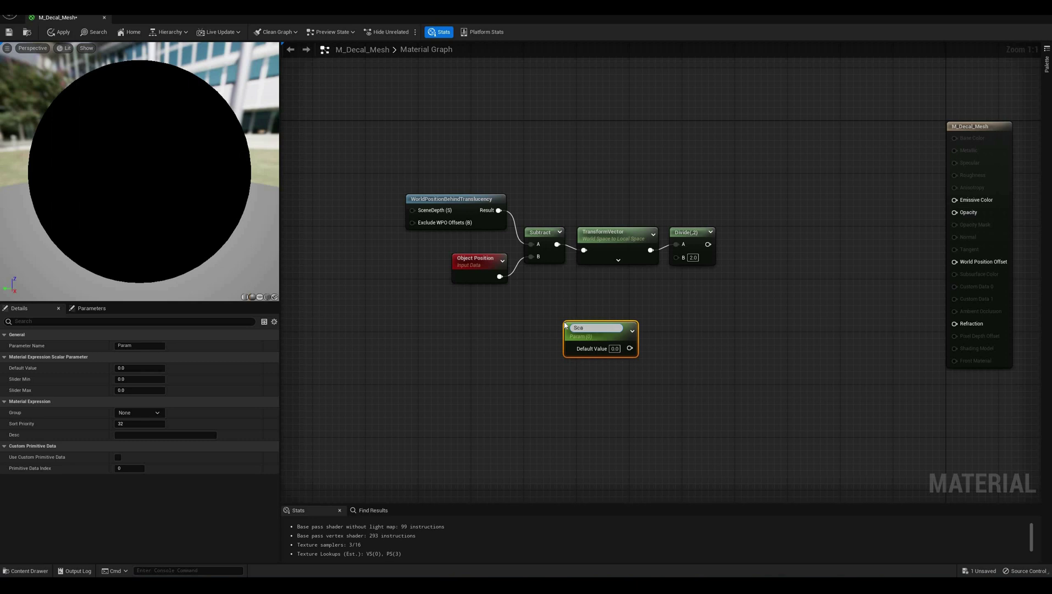
{"action": "key", "text": "Return"}
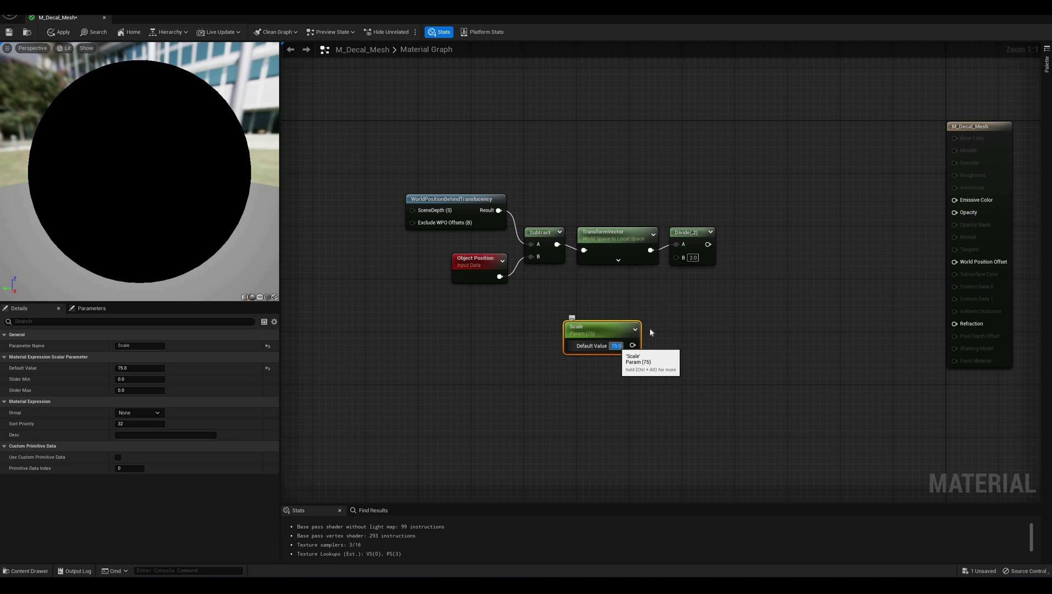
{"action": "left_click_drag", "start_coordinate": [632, 346], "coordinate": [622, 288]}
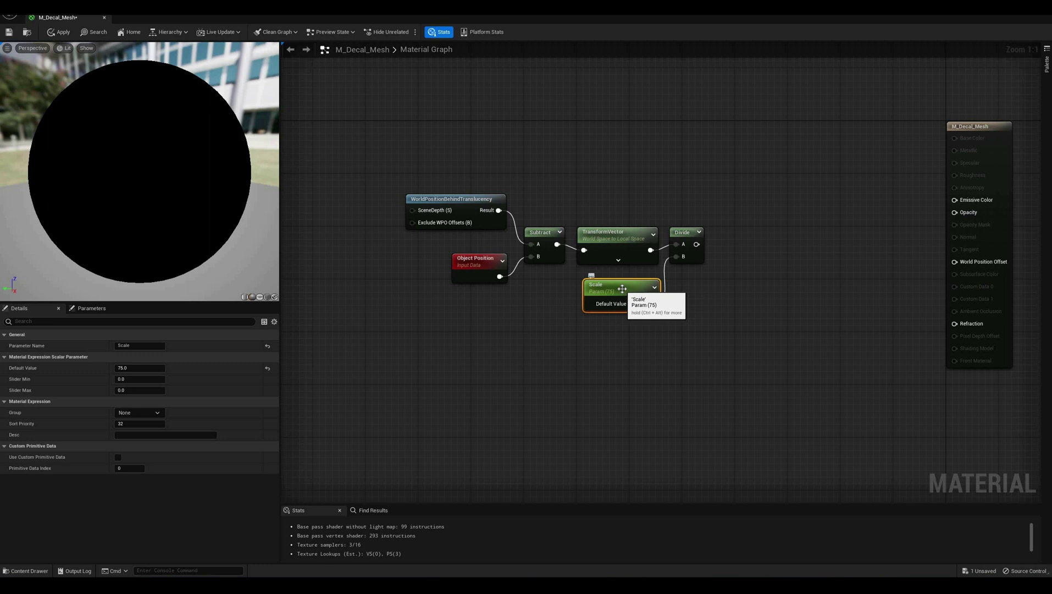
Rename the Scale parameter to Coverage_units.
{"action": "double_click", "coordinate": [622, 289]}
{"action": "type", "text": "Coverage"}
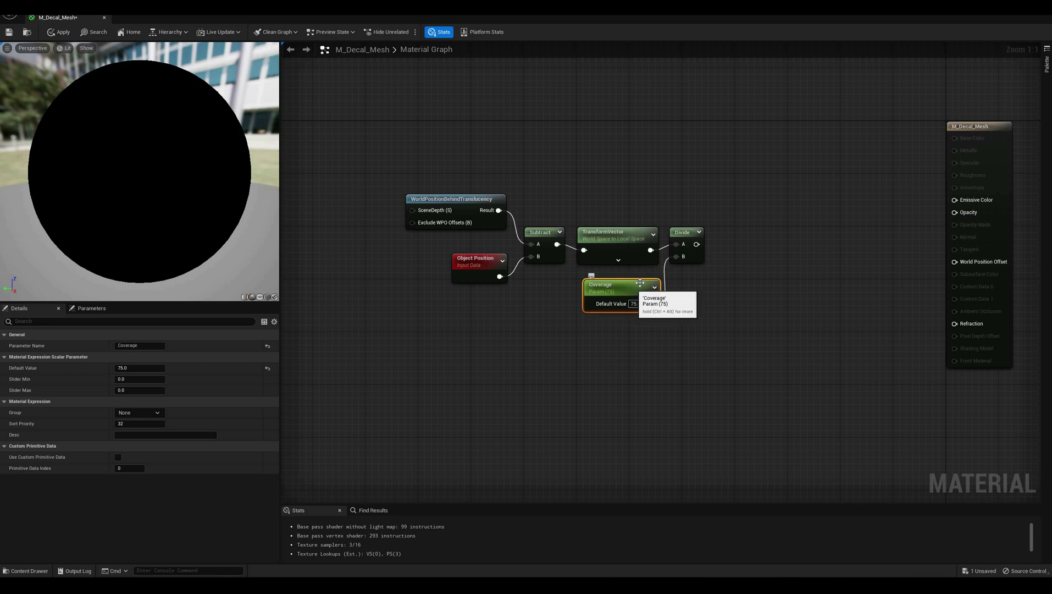
{"action": "key", "text": "Return"}
{"action": "left_click", "coordinate": [714, 307]}
{"action": "right_click_drag", "start_coordinate": [711, 308], "coordinate": [669, 312]}
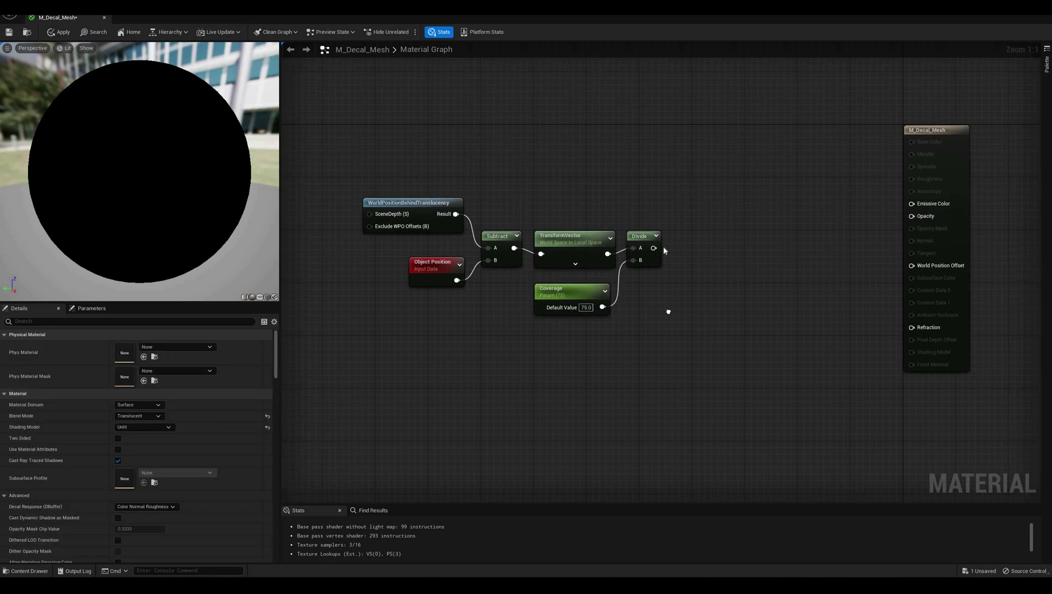
{"action": "double_click", "coordinate": [582, 290]}
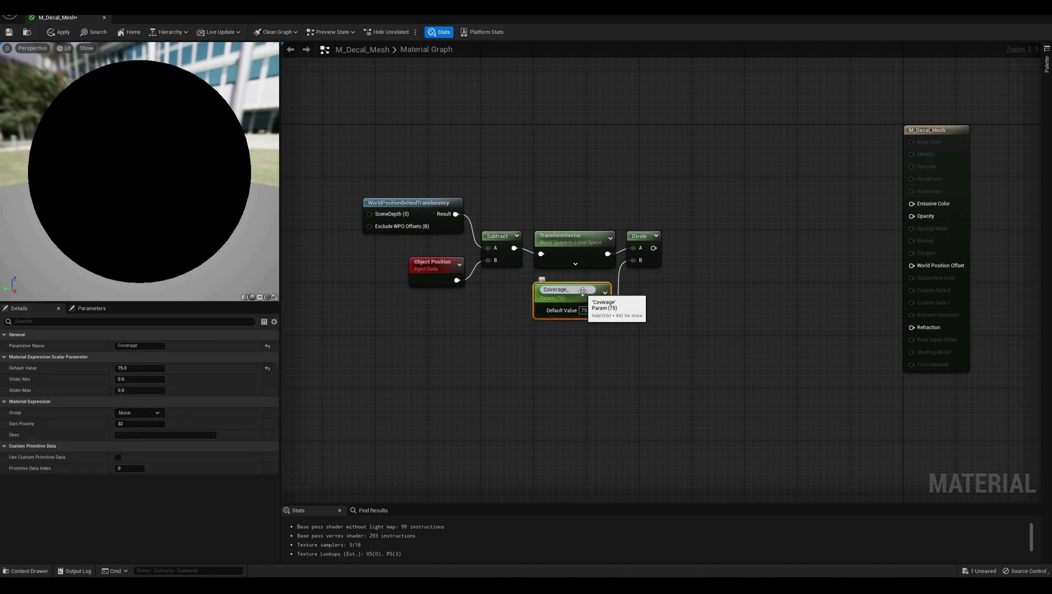
{"action": "type", "text": "_units"}
{"action": "key", "text": "Return"}
{"action": "left_click", "coordinate": [669, 293]}
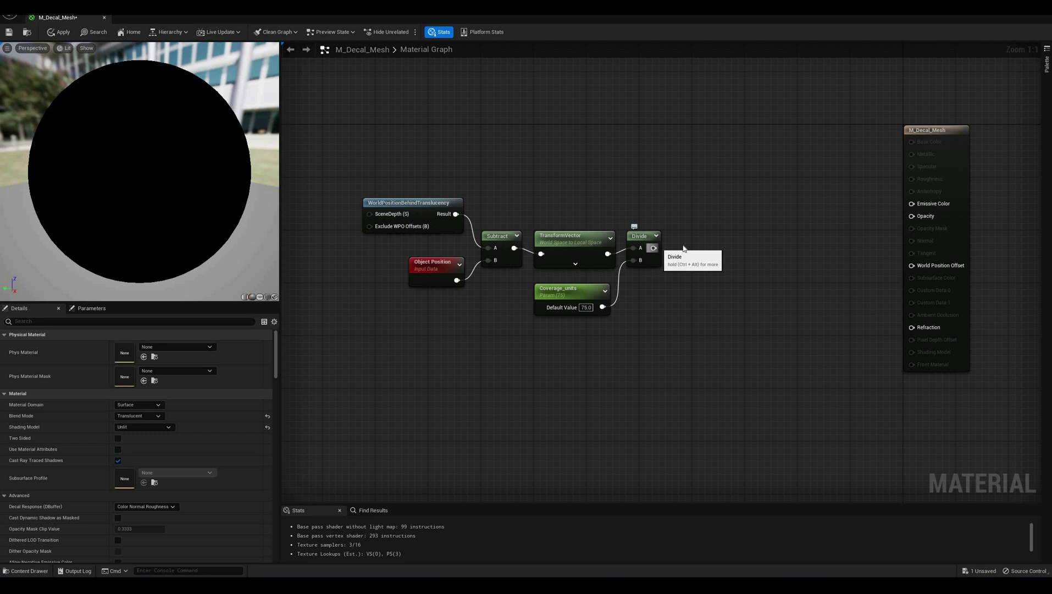
Add an Add node with Divide's output wired into its A input.
{"action": "left_click_drag", "start_coordinate": [654, 248], "coordinate": [688, 230]}
{"action": "type", "text": "add"}
{"action": "key", "text": "Return"}
Duplicate the Coverage_units parameter and rename the copy to Offset.
{"action": "left_click", "coordinate": [574, 287]}
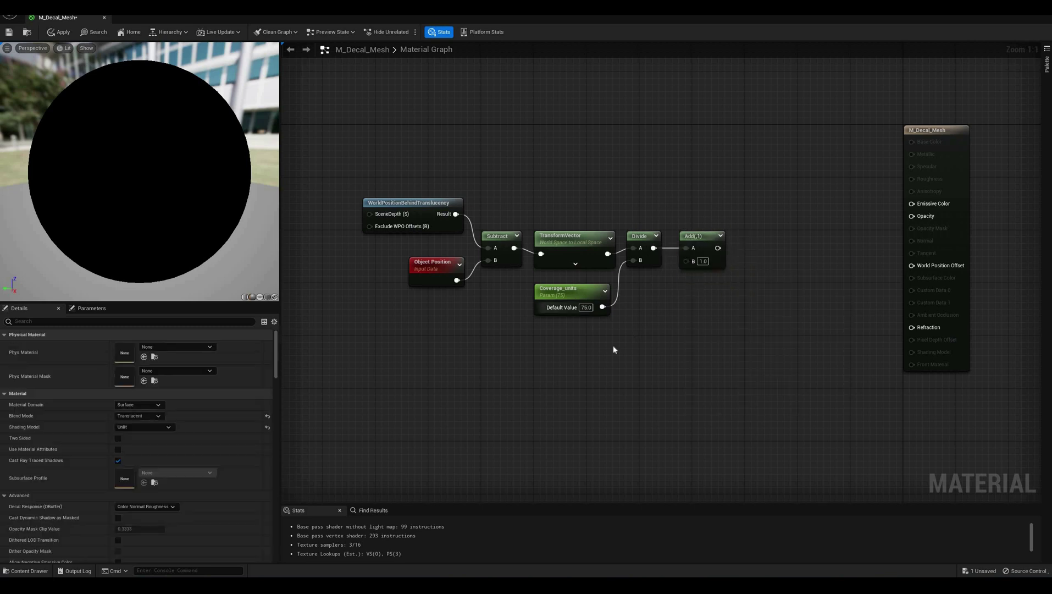
{"action": "key", "text": "ctrl+c"}
{"action": "key", "text": "ctrl+v"}
{"action": "double_click", "coordinate": [628, 349]}
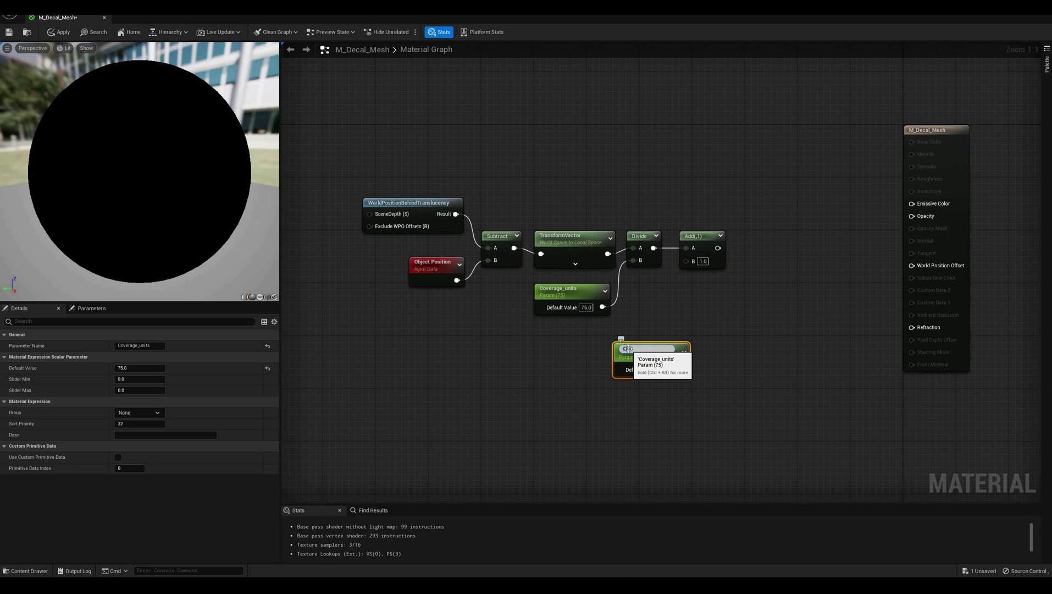
{"action": "type", "text": "Offset"}
{"action": "key", "text": "Return"}
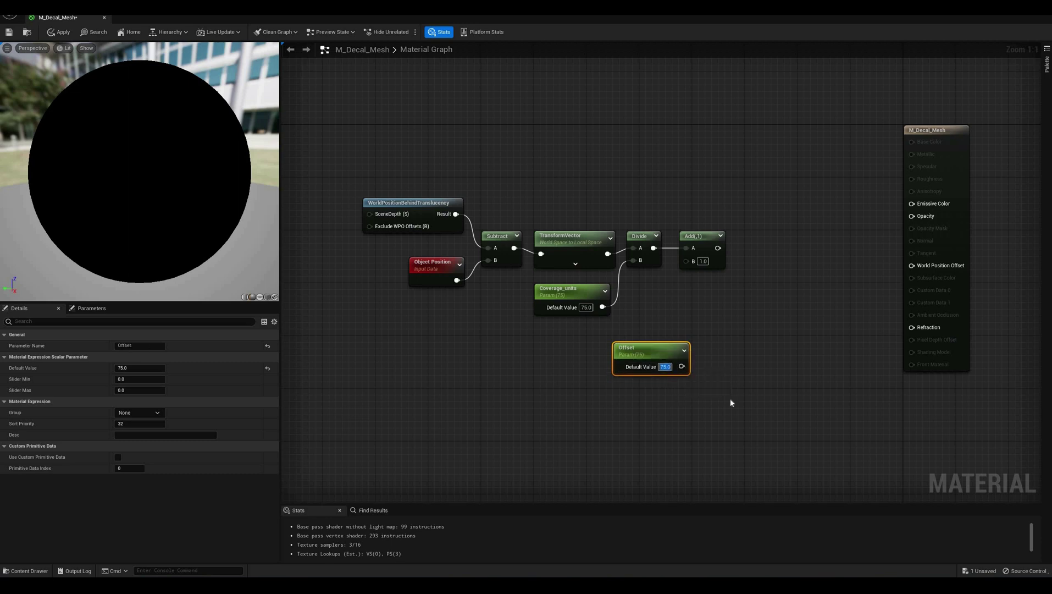
Set Offset's default value to 0.5, wire it into Add's B input, and place it below Coverage_units.
{"action": "left_click", "coordinate": [665, 367]}
{"action": "type", "text": "0.5"}
{"action": "key", "text": "Return"}
{"action": "left_click_drag", "start_coordinate": [679, 366], "coordinate": [686, 260]}
{"action": "left_click_drag", "start_coordinate": [647, 345], "coordinate": [568, 332]}
{"action": "left_click", "coordinate": [715, 360]}
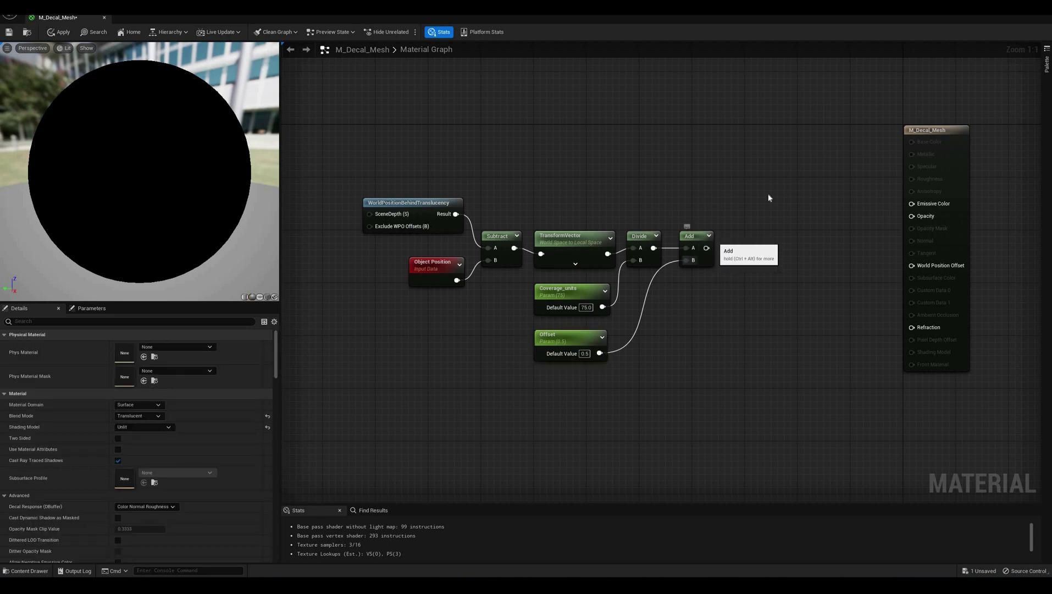
Move the whole projection node chain farther away from the main material node to make room.
{"action": "right_click_drag", "start_coordinate": [768, 193], "coordinate": [802, 197]}
{"action": "scroll", "coordinate": [762, 188], "scroll_direction": "down", "scroll_amount": 1}
{"action": "left_click_drag", "start_coordinate": [784, 160], "coordinate": [432, 417]}
{"action": "left_click_drag", "start_coordinate": [725, 232], "coordinate": [581, 220]}
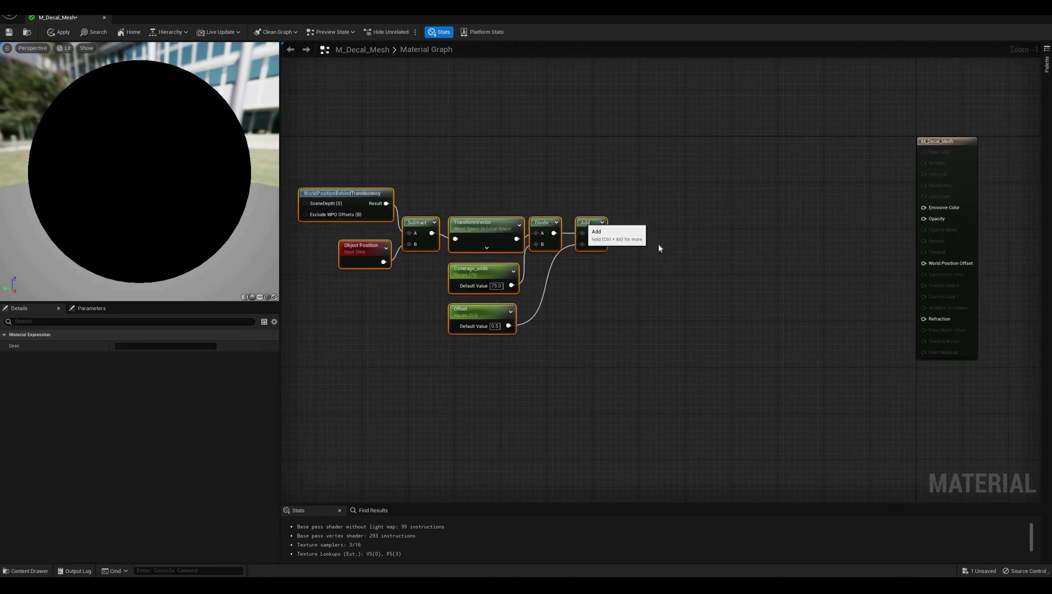
{"action": "right_click_drag", "start_coordinate": [658, 244], "coordinate": [720, 241]}
{"action": "left_click", "coordinate": [669, 233]}
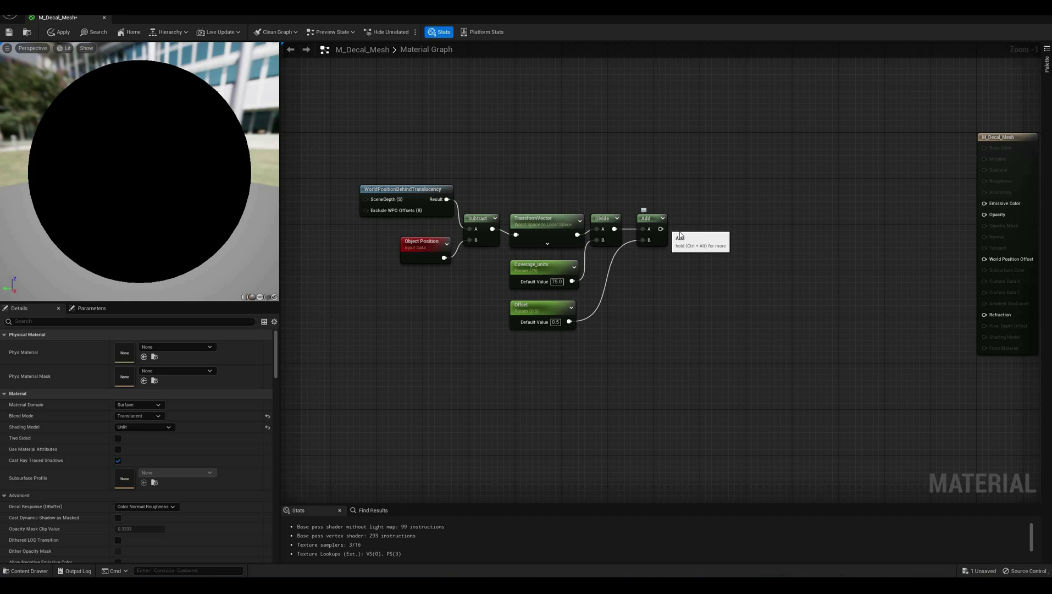
Add a ComponentMask node with R and G enabled beside the Add node and place a duplicate below it.
{"action": "right_click", "coordinate": [680, 234]}
{"action": "type", "text": "compo"}
{"action": "key", "text": "Return"}
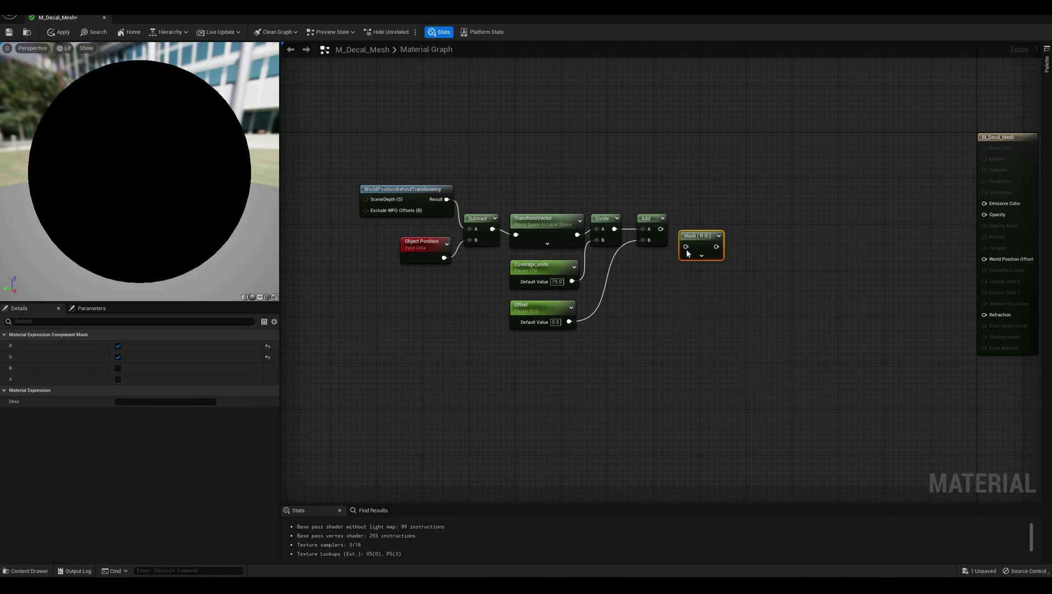
{"action": "key", "text": "ctrl+c"}
{"action": "key", "text": "ctrl+v"}
{"action": "left_click_drag", "start_coordinate": [701, 298], "coordinate": [678, 293]}
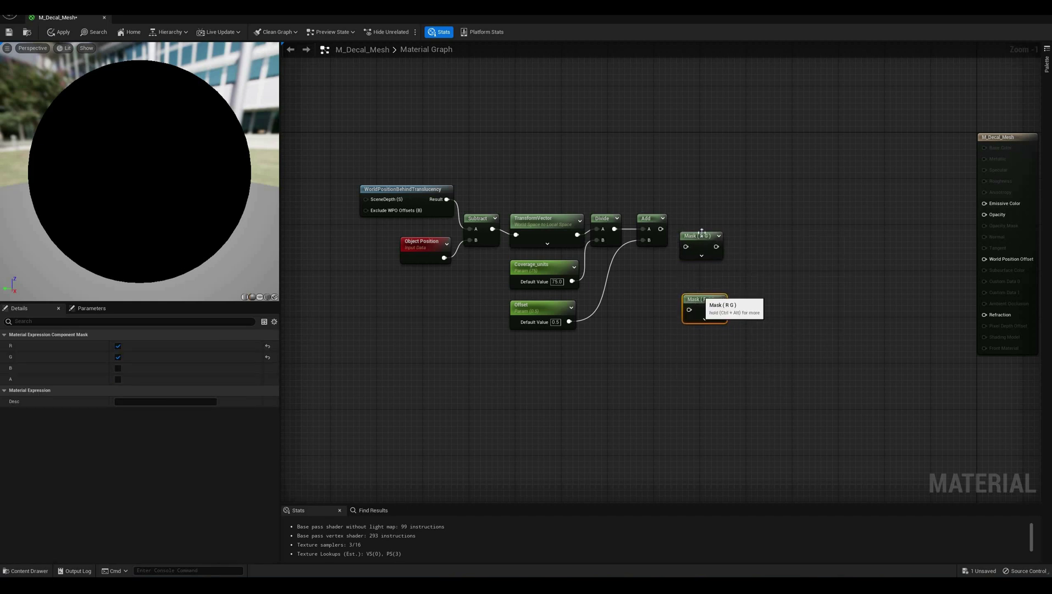
Set the lower mask copy to pass only the B channel.
{"action": "left_click", "coordinate": [703, 238]}
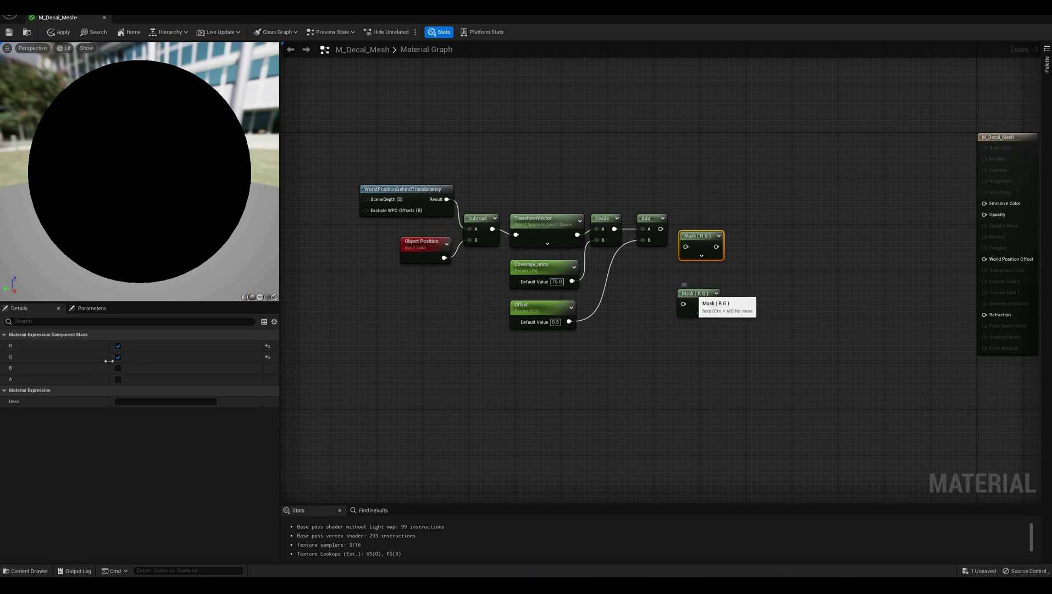
{"action": "left_click", "coordinate": [693, 293]}
{"action": "left_click", "coordinate": [118, 346]}
{"action": "left_click", "coordinate": [117, 357]}
{"action": "left_click", "coordinate": [117, 367]}
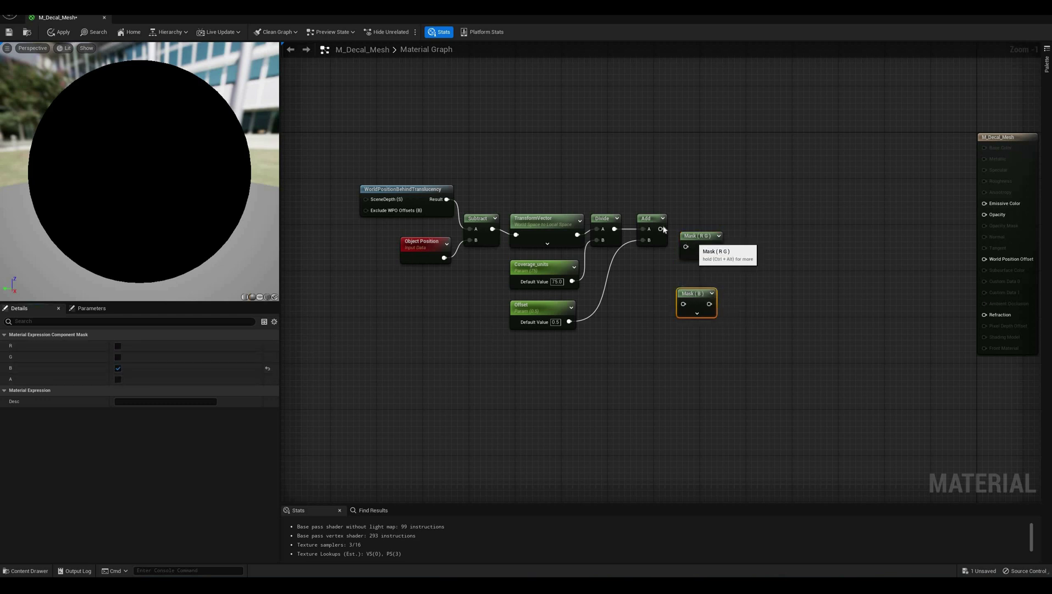
Wire Add's output into the RG mask, align that mask with Add, and move the B mask lower beside Offset.
{"action": "left_click_drag", "start_coordinate": [660, 228], "coordinate": [703, 217]}
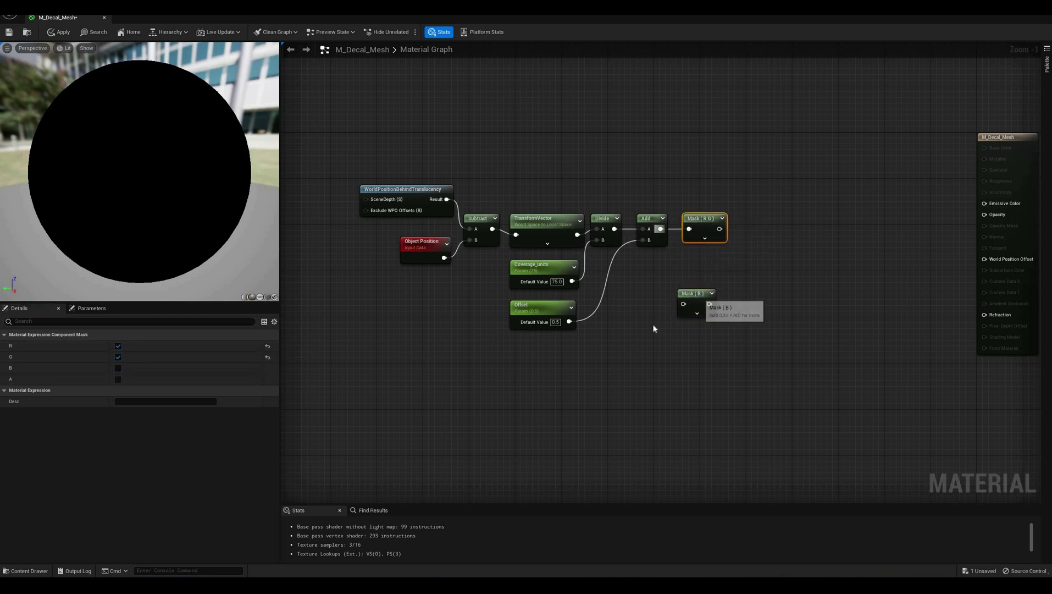
{"action": "left_click_drag", "start_coordinate": [688, 307], "coordinate": [642, 337]}
{"action": "left_click", "coordinate": [737, 269]}
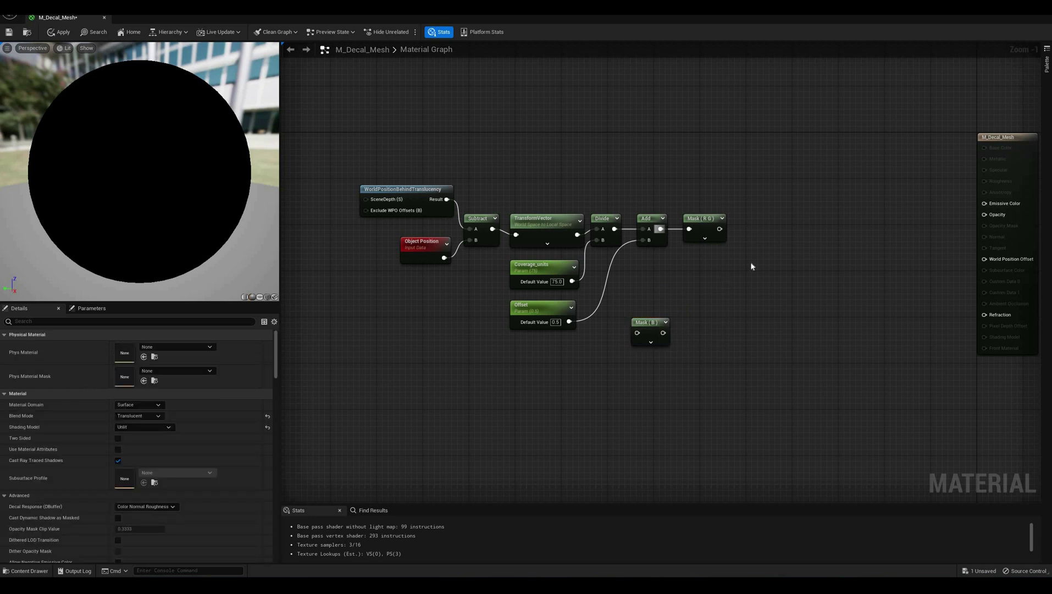
Add a TextureSampleParameter2D node named DecalTexture between the masks and the main material node.
{"action": "right_click", "coordinate": [751, 266]}
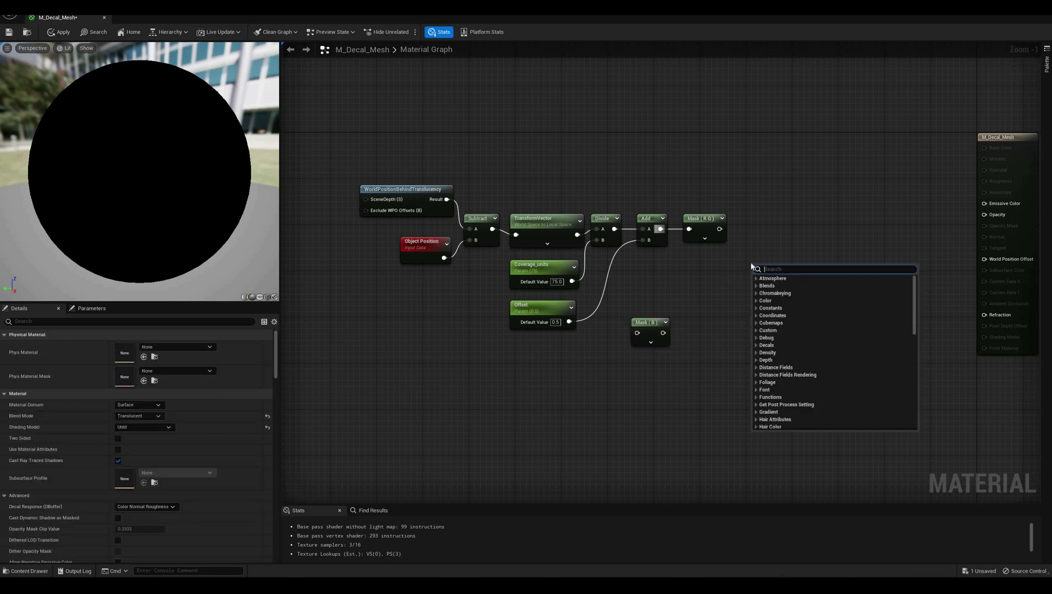
{"action": "type", "text": "text"}
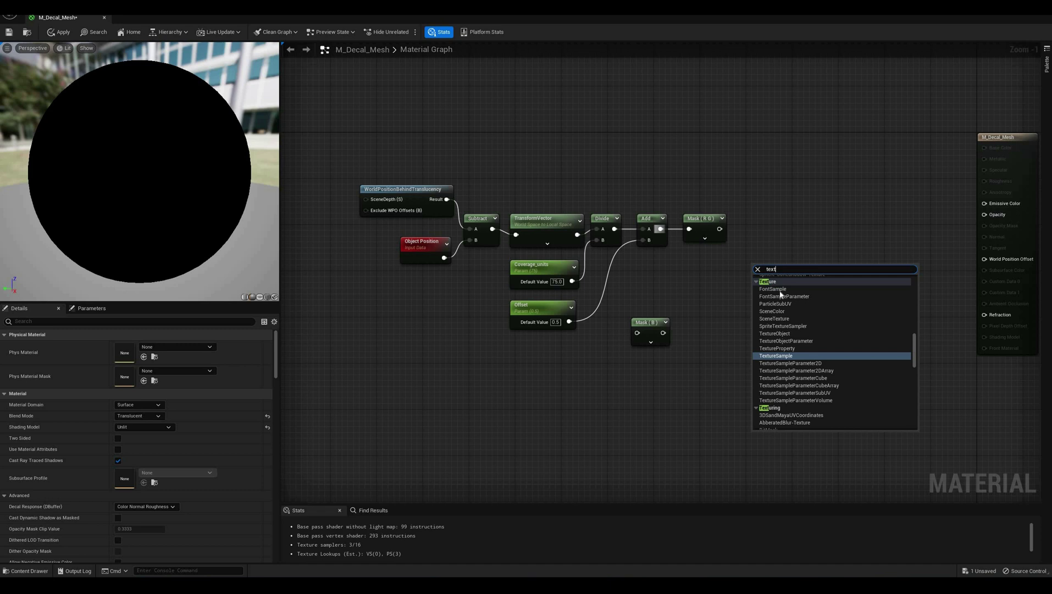
{"action": "left_click", "coordinate": [795, 363]}
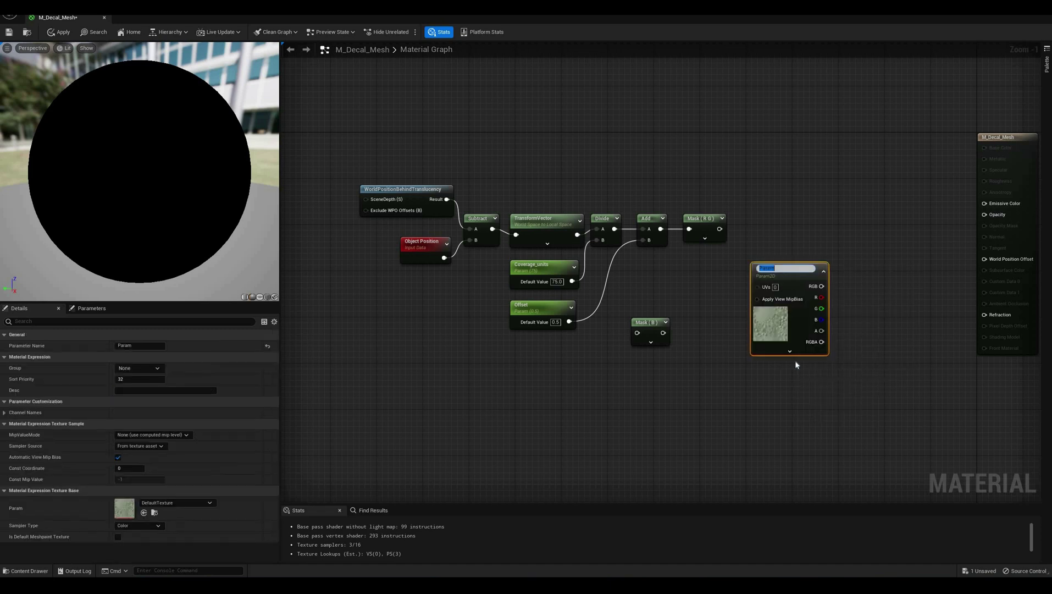
{"action": "type", "text": "DecalTexture"}
{"action": "key", "text": "Return"}
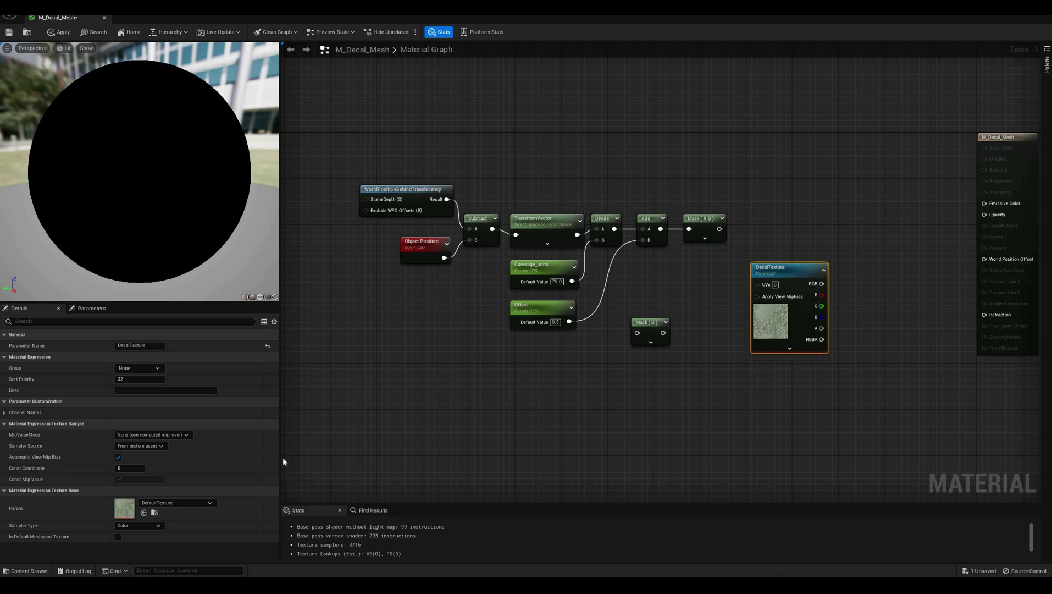
{"action": "left_click", "coordinate": [206, 503]}
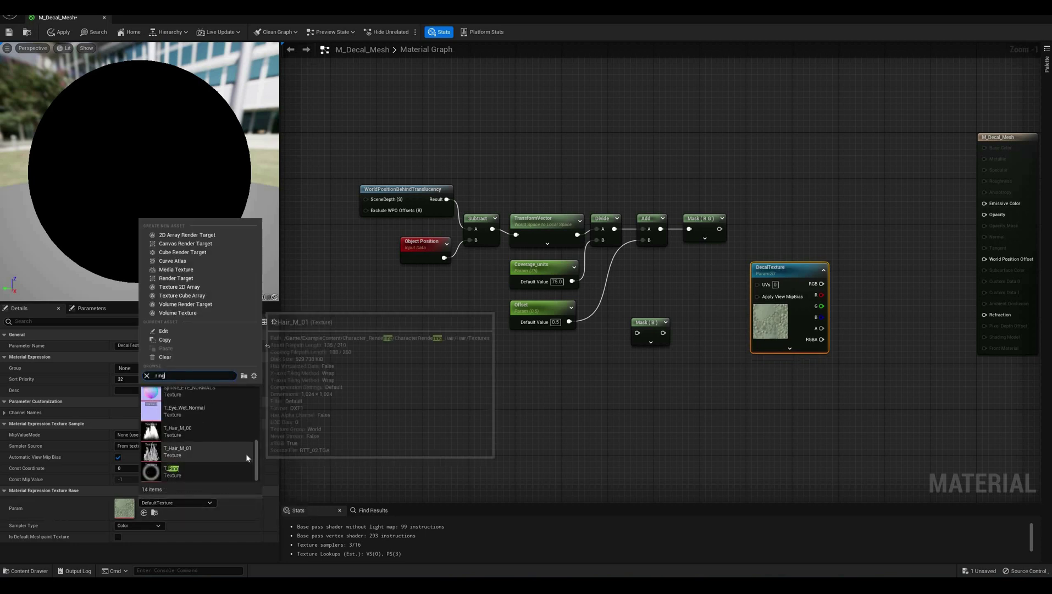
{"action": "scroll", "coordinate": [246, 453], "scroll_direction": "down", "scroll_amount": 4}
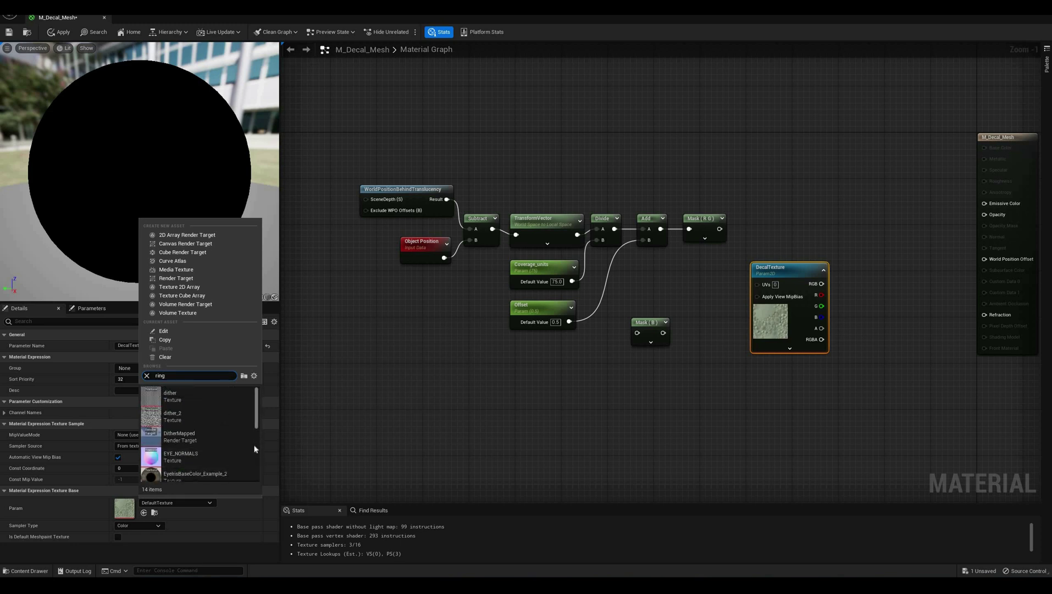
{"action": "left_click", "coordinate": [12, 572]}
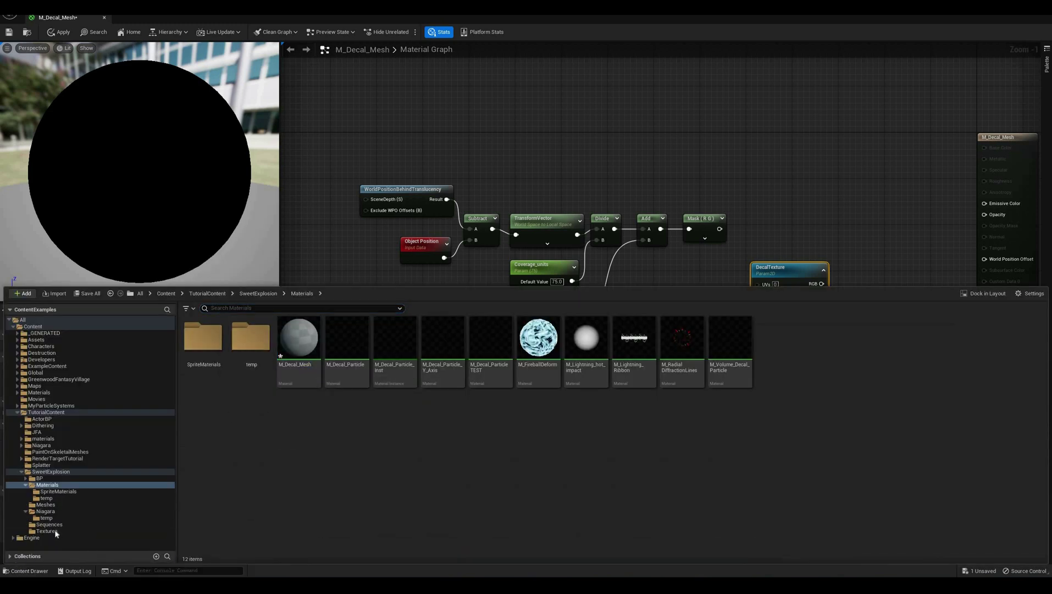
{"action": "key", "text": "ctrl+space"}
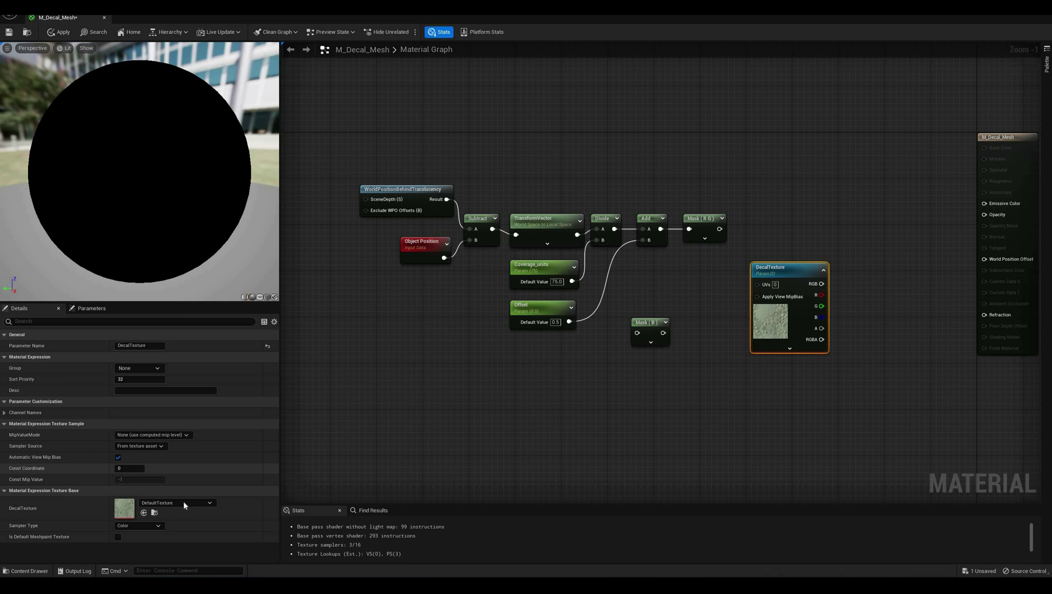
Assign the select_ring texture to DecalTexture, wire the RG mask into its UVs input, and place it beside the mask.
{"action": "left_click", "coordinate": [183, 501]}
{"action": "type", "text": "select_r"}
{"action": "left_click", "coordinate": [175, 417]}
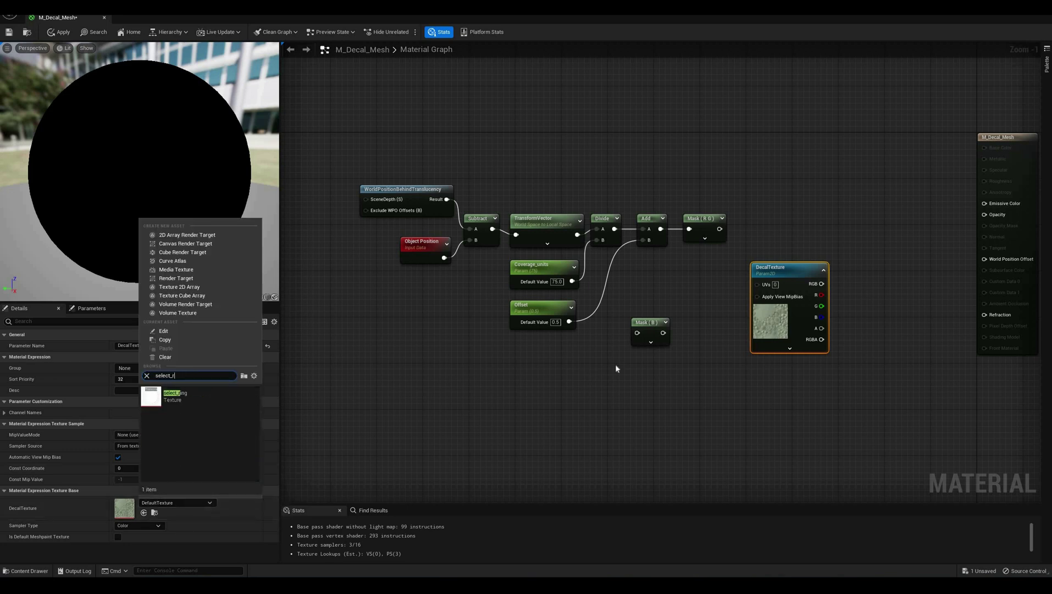
{"action": "left_click", "coordinate": [679, 330]}
{"action": "left_click_drag", "start_coordinate": [719, 228], "coordinate": [771, 219]}
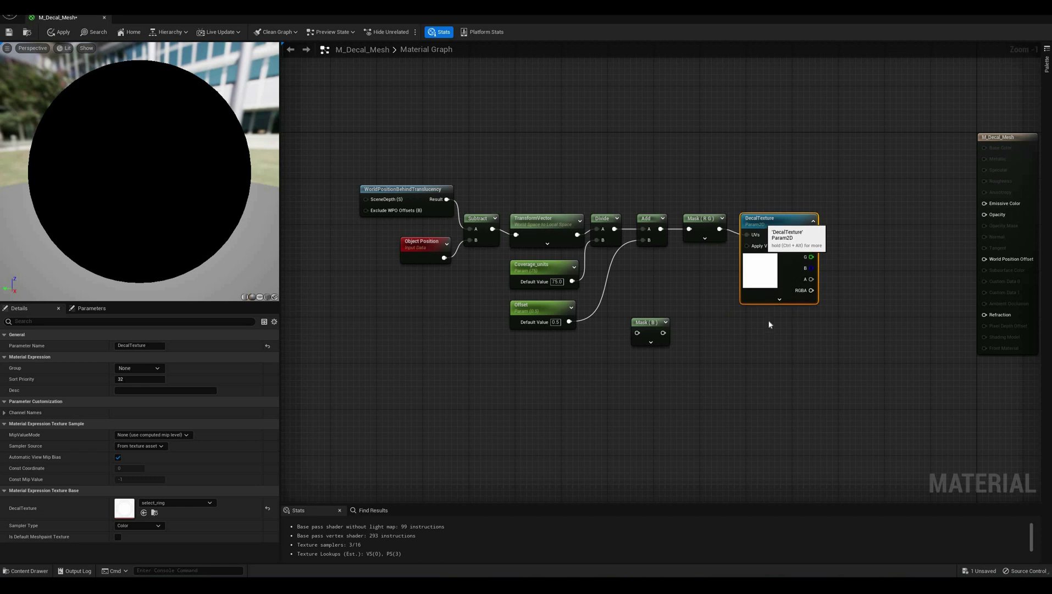
Move the B mask further below the graph and shift DecalTexture away from the RG mask to open a gap.
{"action": "left_click", "coordinate": [619, 409]}
{"action": "left_click_drag", "start_coordinate": [659, 327], "coordinate": [625, 420]}
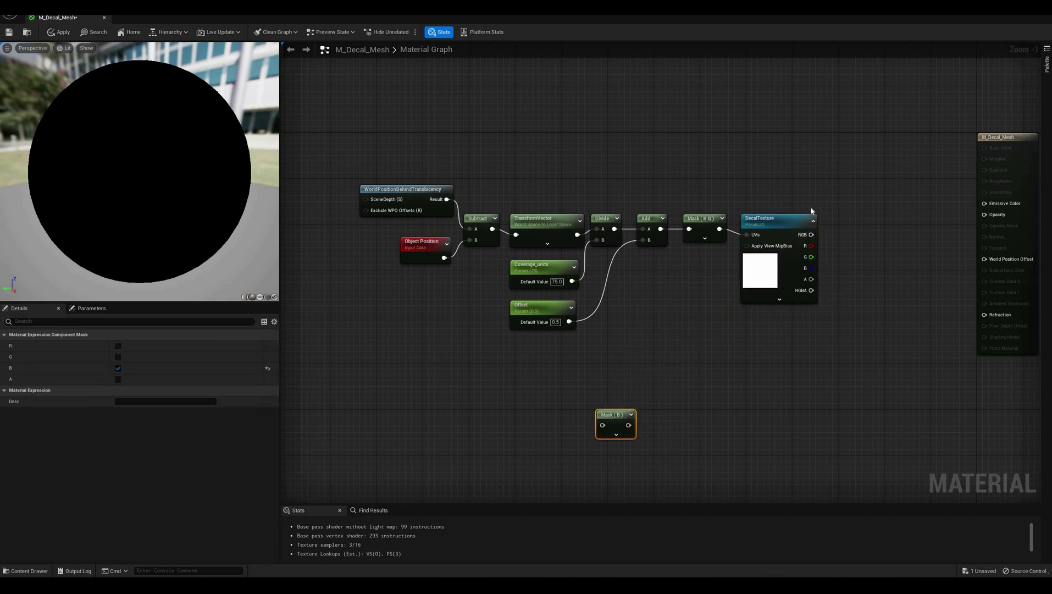
{"action": "left_click_drag", "start_coordinate": [793, 225], "coordinate": [850, 217]}
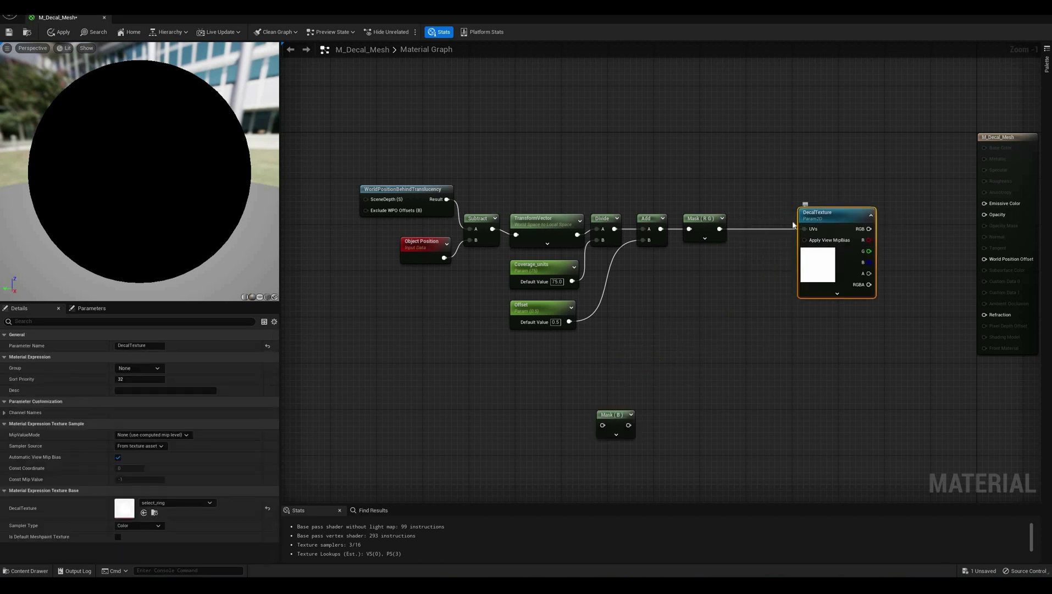
{"action": "left_click", "coordinate": [803, 202]}
{"action": "left_click", "coordinate": [821, 217]}
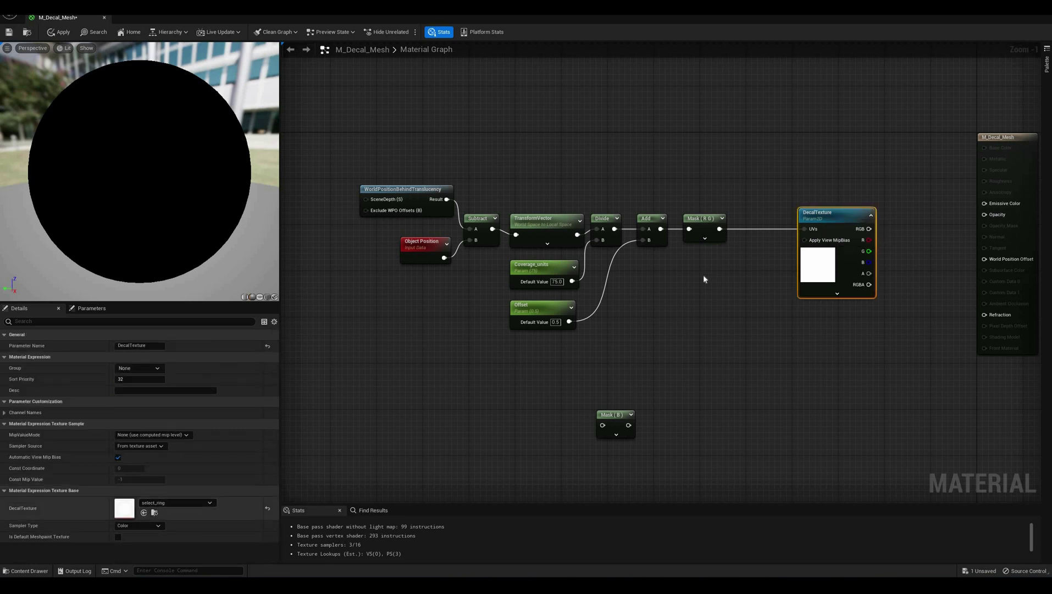
Insert a Saturate node between the RG mask's output and DecalTexture's UVs input, aligned with the wire.
{"action": "left_click_drag", "start_coordinate": [719, 229], "coordinate": [803, 229]}
{"action": "type", "text": "satu"}
{"action": "key", "text": "Return"}
{"action": "left_click_drag", "start_coordinate": [749, 268], "coordinate": [752, 221]}
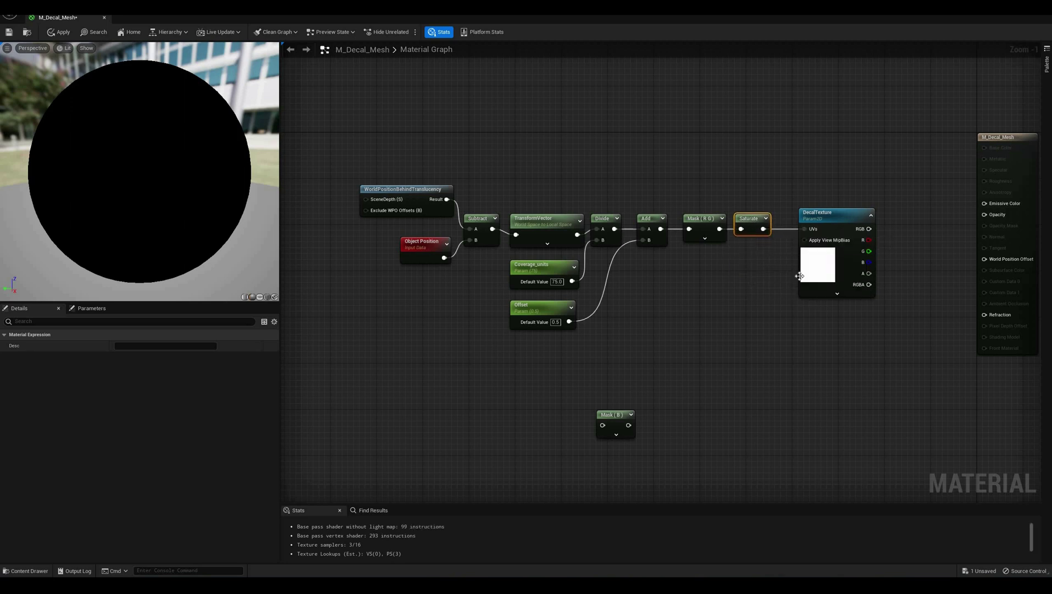
Shift the UV node chain away from the main material node and separate Saturate and DecalTexture from the RG mask.
{"action": "scroll", "coordinate": [795, 273], "scroll_direction": "down", "scroll_amount": 1}
{"action": "left_click", "coordinate": [799, 237]}
{"action": "left_click_drag", "start_coordinate": [449, 349], "coordinate": [850, 150]}
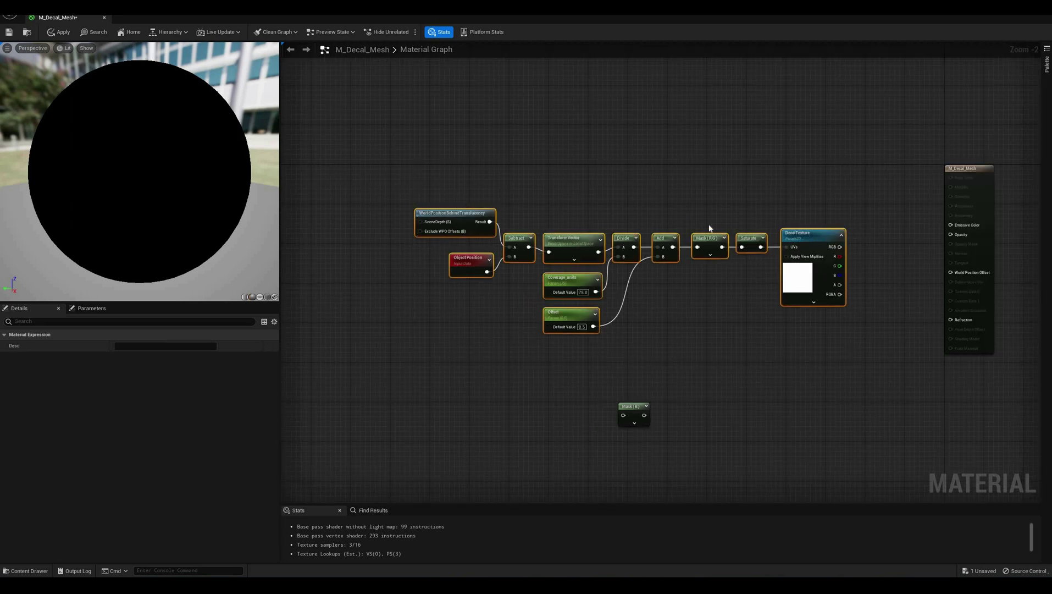
{"action": "left_click_drag", "start_coordinate": [711, 235], "coordinate": [617, 226]}
{"action": "mouse_move", "coordinate": [757, 199]}
{"action": "left_mouse_down"}
{"action": "mouse_move", "coordinate": [651, 226]}
{"action": "mouse_move", "coordinate": [705, 229]}
{"action": "left_mouse_up"}
{"action": "left_click", "coordinate": [775, 160]}
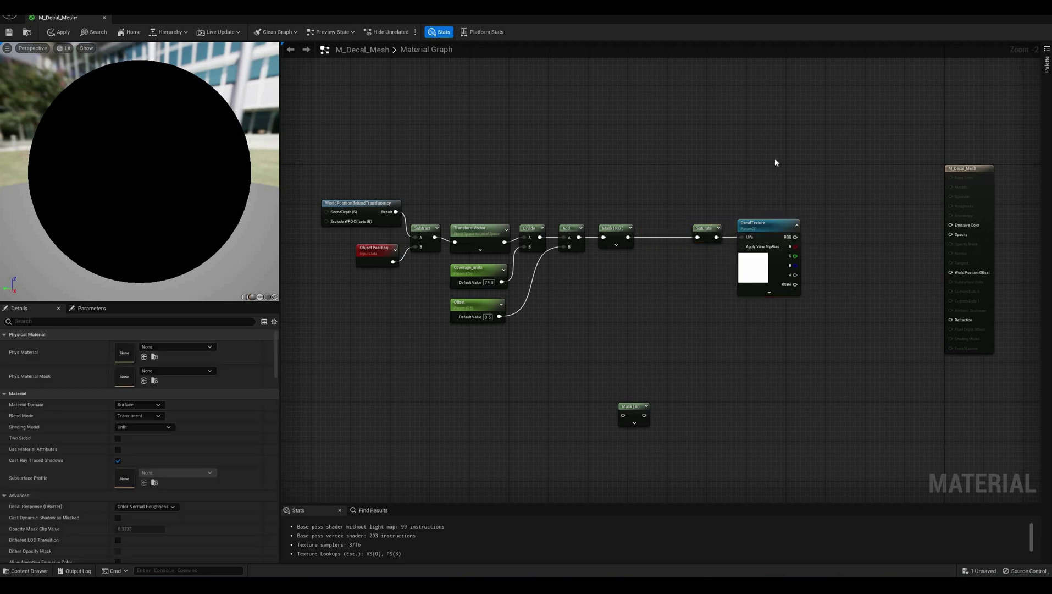
Group the nodes from WorldPositionBehindTranslucency through the RG mask in a comment box titled UVs.
{"action": "right_click_drag", "start_coordinate": [774, 160], "coordinate": [908, 144]}
{"action": "left_click_drag", "start_coordinate": [406, 358], "coordinate": [762, 173]}
{"action": "type", "text": "c"}
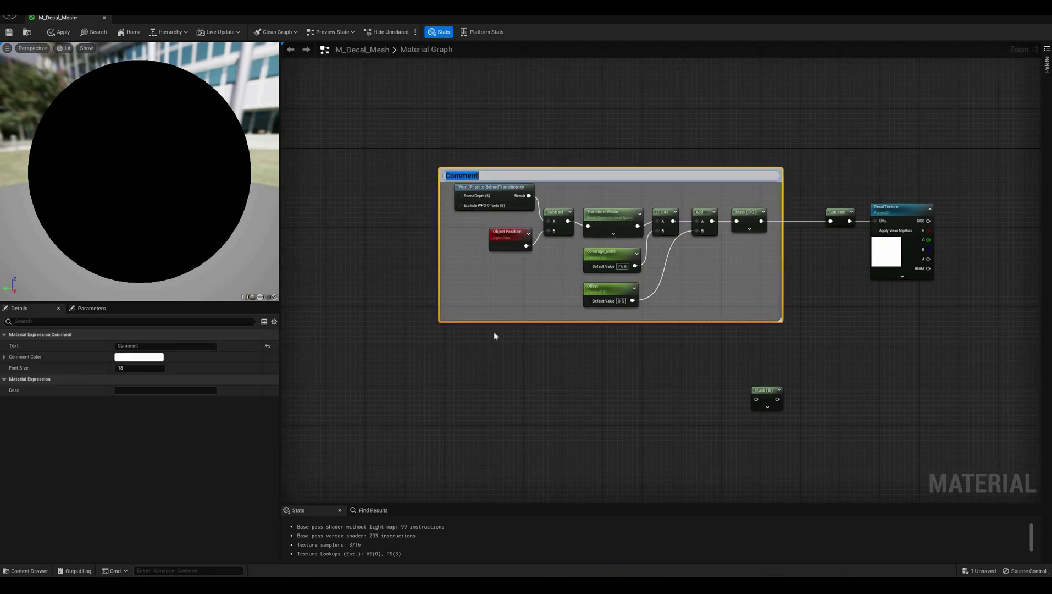
{"action": "type", "text": "UVs"}
{"action": "key", "text": "Return"}
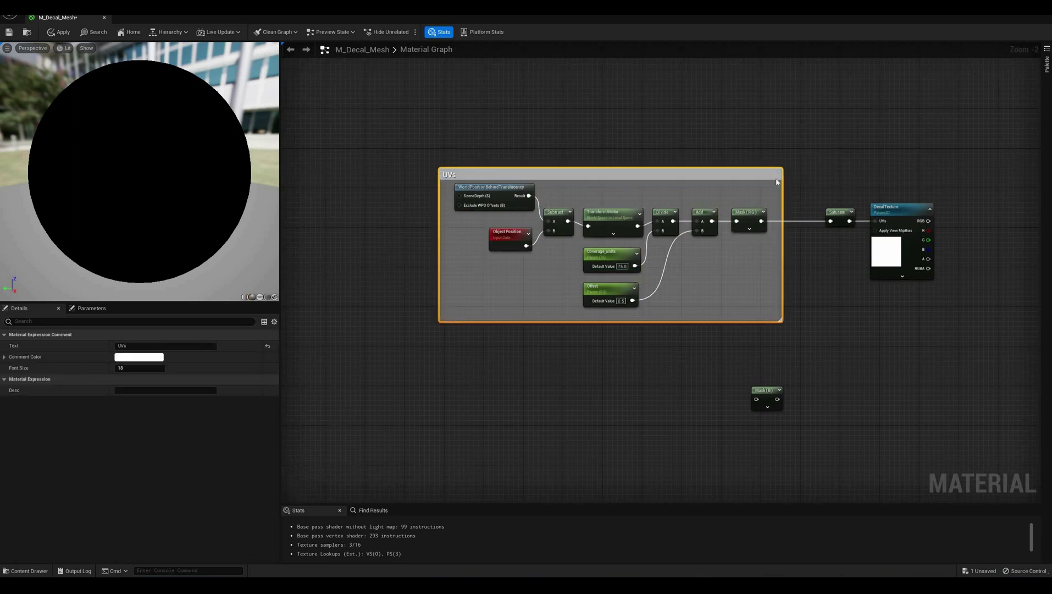
Group the Saturate and DecalTexture nodes in a comment box titled "Clamp and sample".
{"action": "left_click_drag", "start_coordinate": [805, 168], "coordinate": [963, 322]}
{"action": "key", "text": "c"}
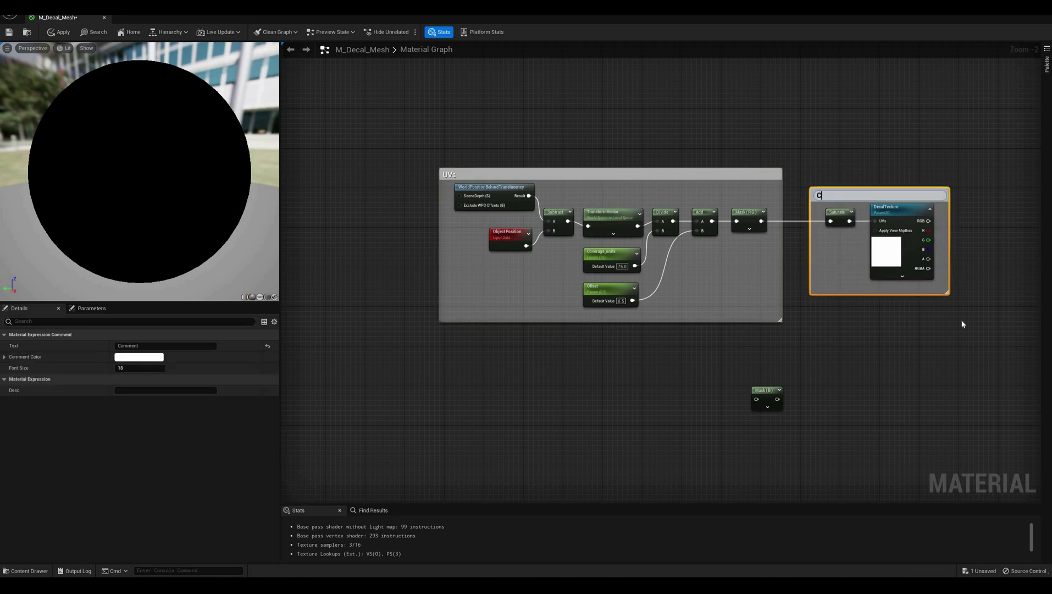
{"action": "type", "text": "Clamp and sample"}
{"action": "key", "text": "Return"}
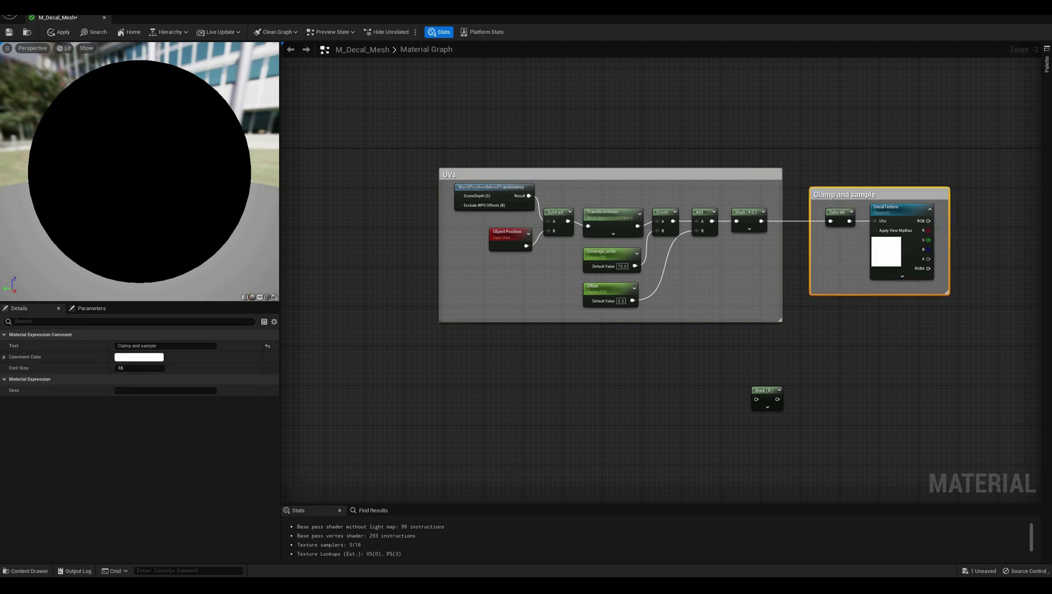
Add a vector parameter named Color and place it above the "Clamp and sample" comment box.
{"action": "left_click", "coordinate": [903, 344]}
{"action": "right_click_drag", "start_coordinate": [903, 344], "coordinate": [730, 390]}
{"action": "right_click", "coordinate": [704, 157]}
{"action": "type", "text": "vect"}
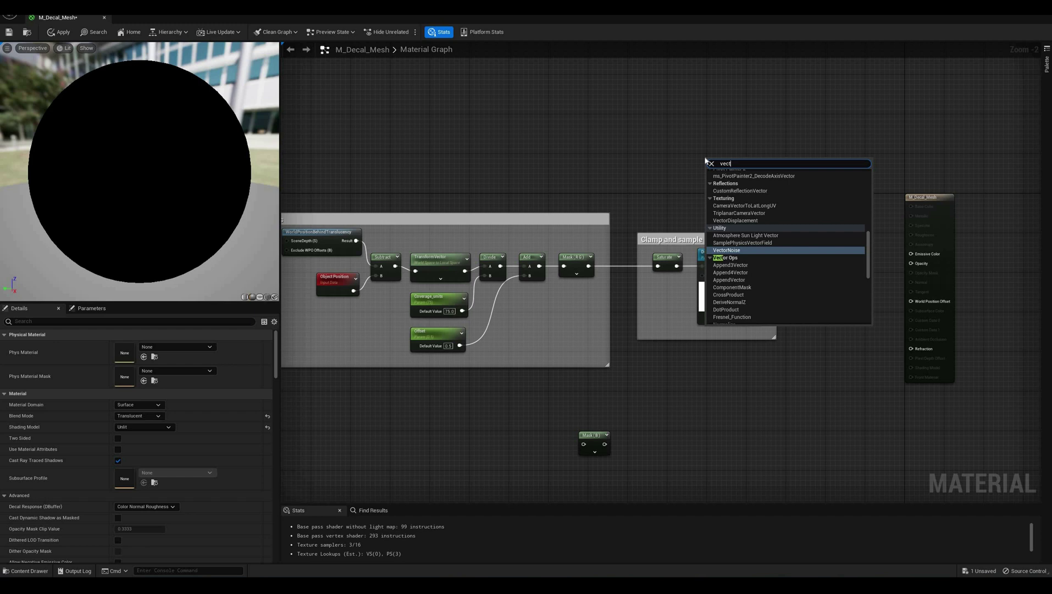
{"action": "type", "text": "orp"}
{"action": "key", "text": "Return"}
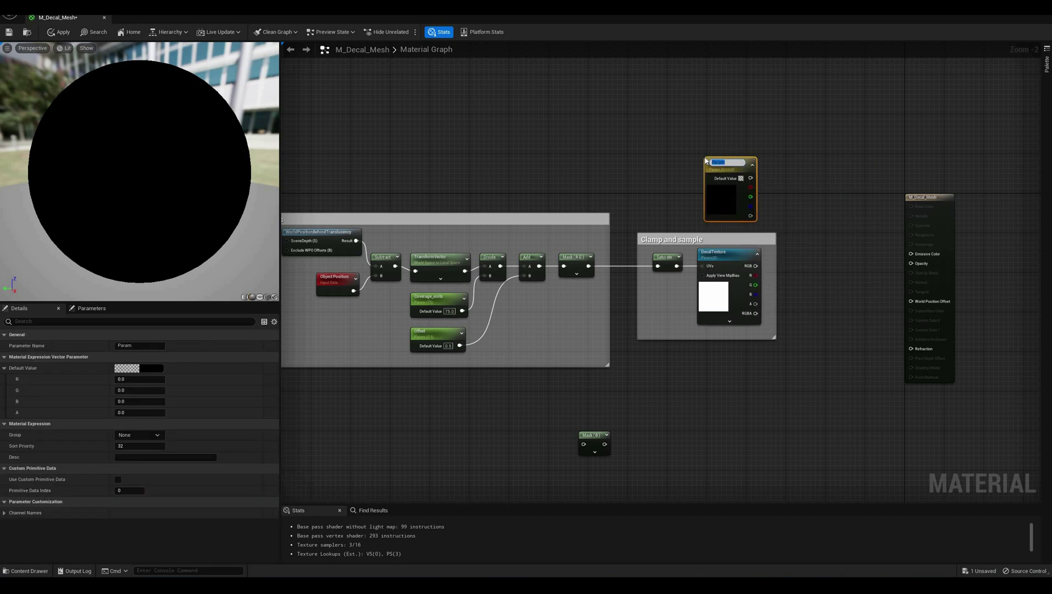
{"action": "left_click_drag", "start_coordinate": [715, 162], "coordinate": [687, 114]}
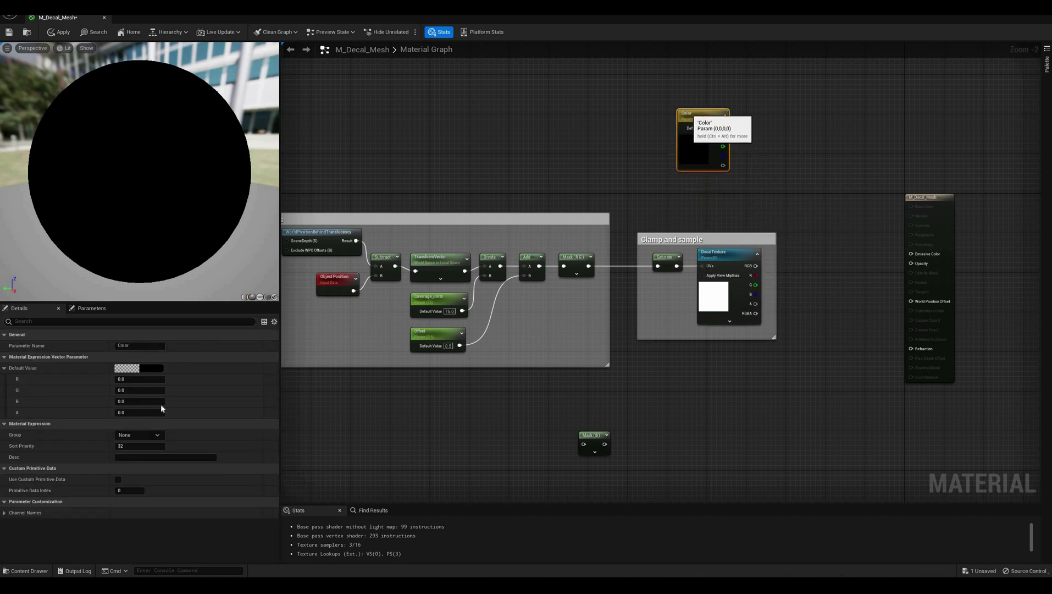
Set Color's default value to magenta with R 0.794797, G 0.0 and B 0.916667.
{"action": "left_click", "coordinate": [148, 368]}
{"action": "left_click_drag", "start_coordinate": [644, 350], "coordinate": [644, 324]}
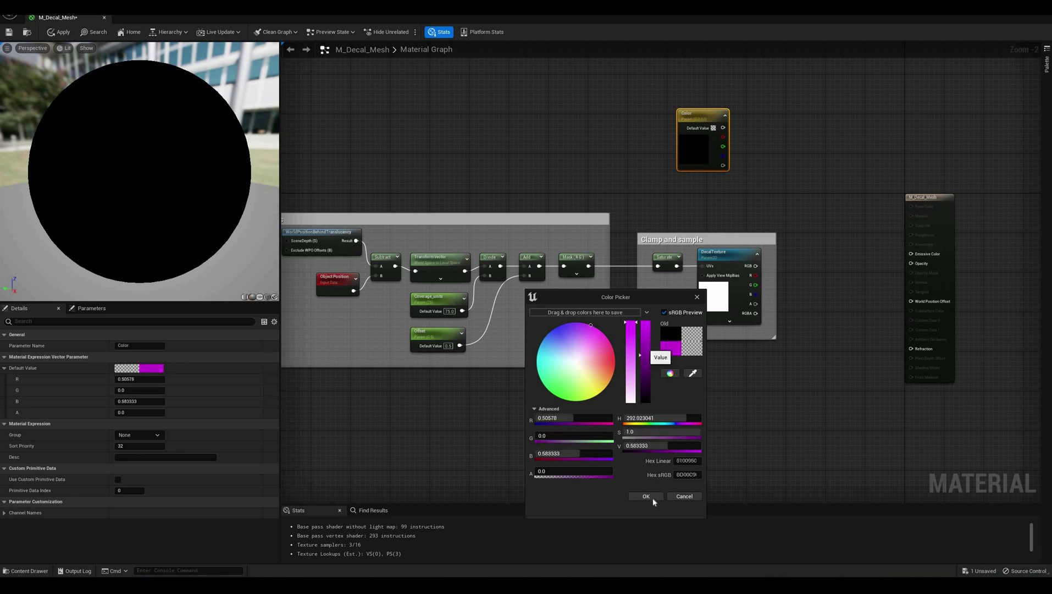
{"action": "left_click", "coordinate": [803, 299]}
Multiply Color by DecalTexture's RGB output in a new Multiply node and wire the result into Emissive Color.
{"action": "left_click_drag", "start_coordinate": [955, 200], "coordinate": [985, 200]}
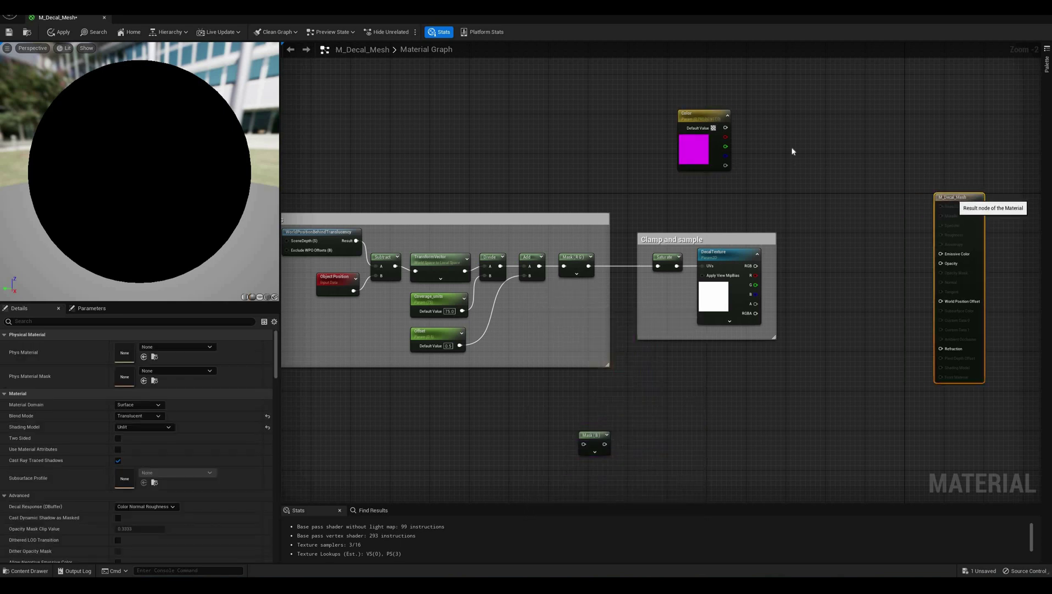
{"action": "left_click", "coordinate": [793, 147]}
{"action": "left_click_drag", "start_coordinate": [796, 167], "coordinate": [808, 170]}
{"action": "left_click_drag", "start_coordinate": [761, 264], "coordinate": [798, 169]}
{"action": "right_click_drag", "start_coordinate": [804, 153], "coordinate": [768, 145]}
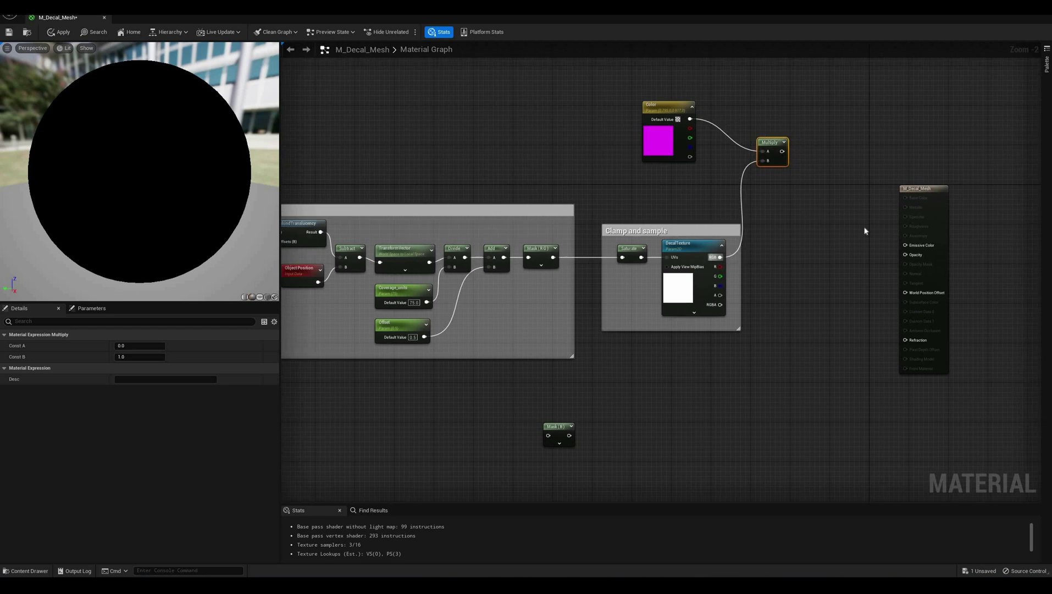
{"action": "left_click_drag", "start_coordinate": [782, 151], "coordinate": [815, 238]}
{"action": "left_click_drag", "start_coordinate": [662, 107], "coordinate": [698, 142]}
{"action": "right_click_drag", "start_coordinate": [641, 366], "coordinate": [665, 363]}
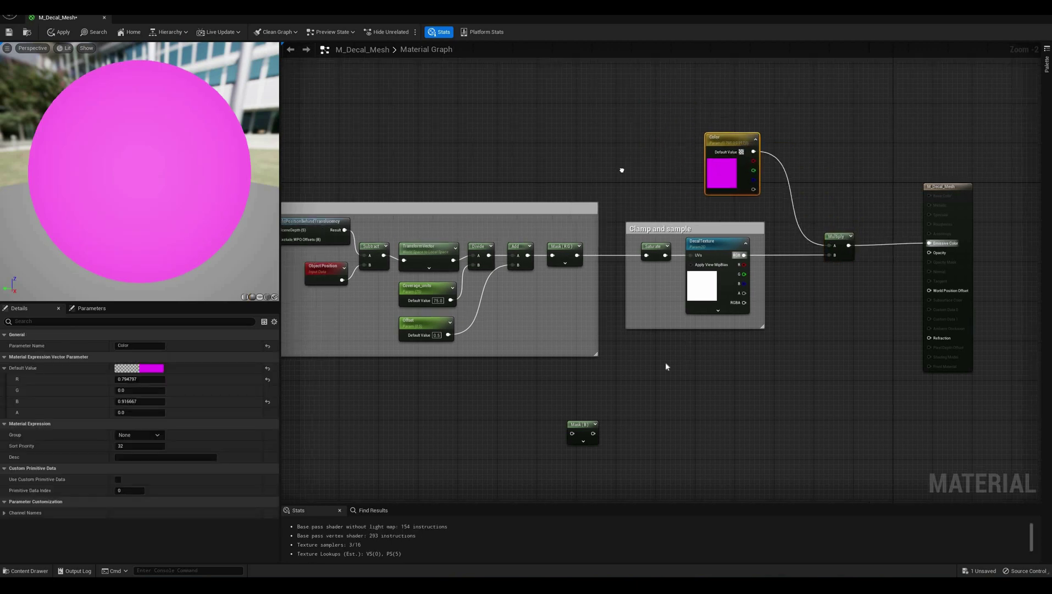
Wire Add's output into the lower B mask and append a Saturate node to the mask's output.
{"action": "right_click_drag", "start_coordinate": [599, 326], "coordinate": [675, 264]}
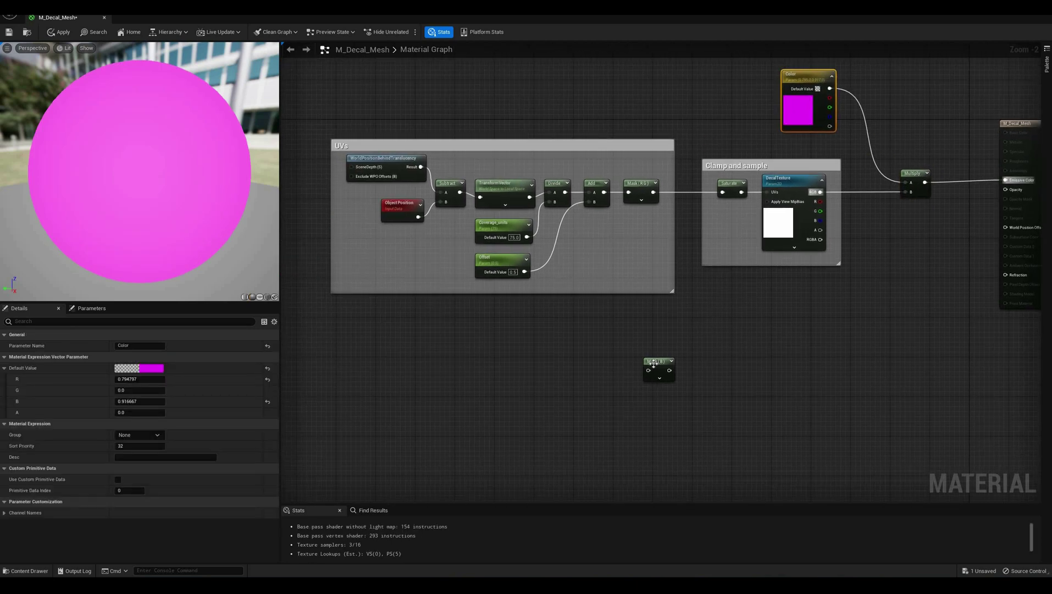
{"action": "left_click_drag", "start_coordinate": [664, 375], "coordinate": [673, 391]}
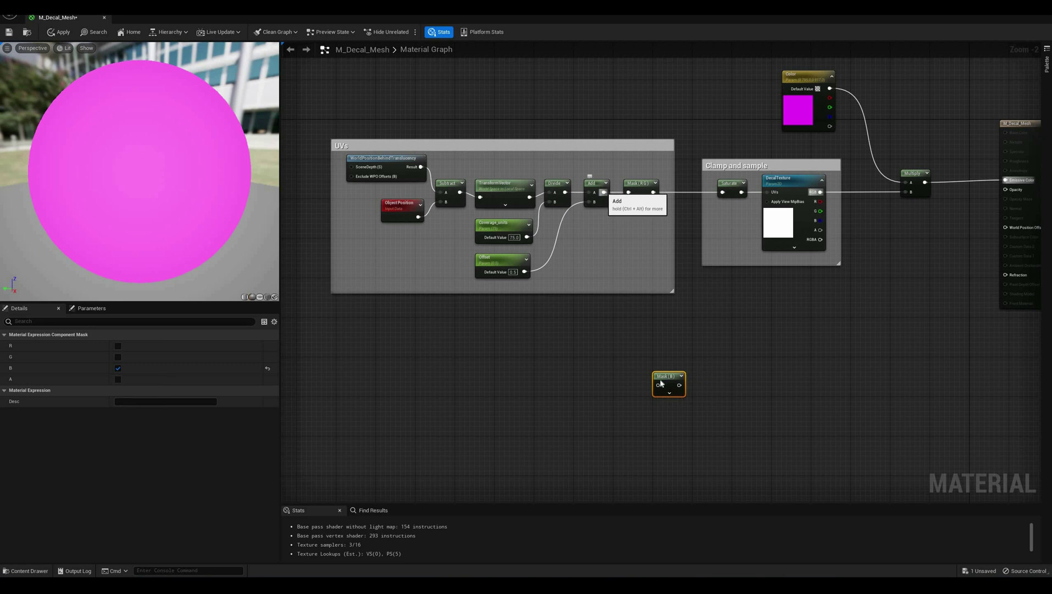
{"action": "left_click_drag", "start_coordinate": [604, 192], "coordinate": [733, 387]}
{"action": "type", "text": "sat"}
{"action": "key", "text": "Return"}
Append a Multiply node with B set to 0.5 after the lower Saturate, in line with the chain.
{"action": "type", "text": "mul"}
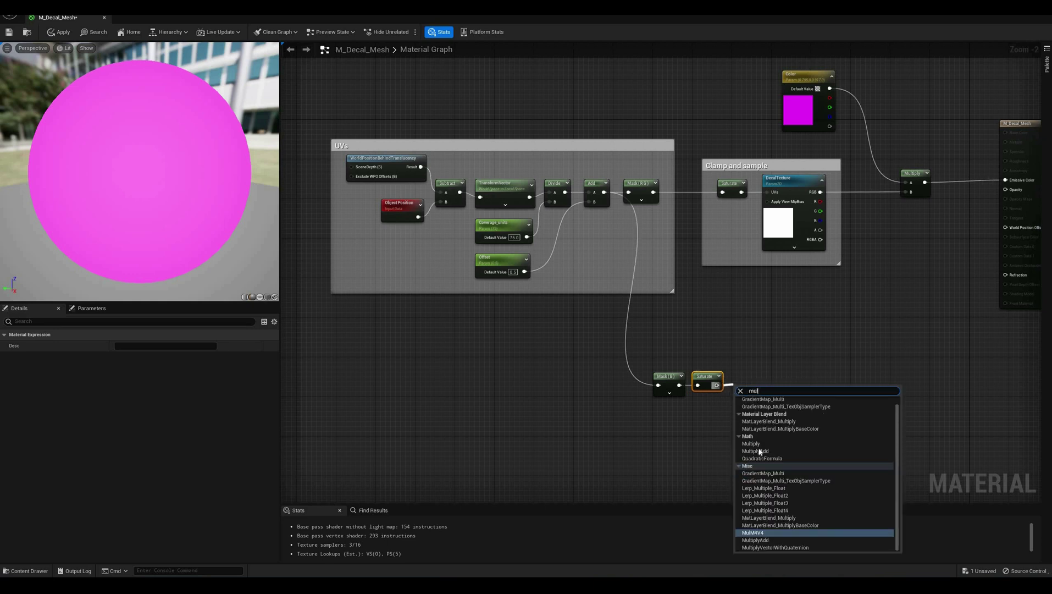
{"action": "left_click", "coordinate": [752, 443]}
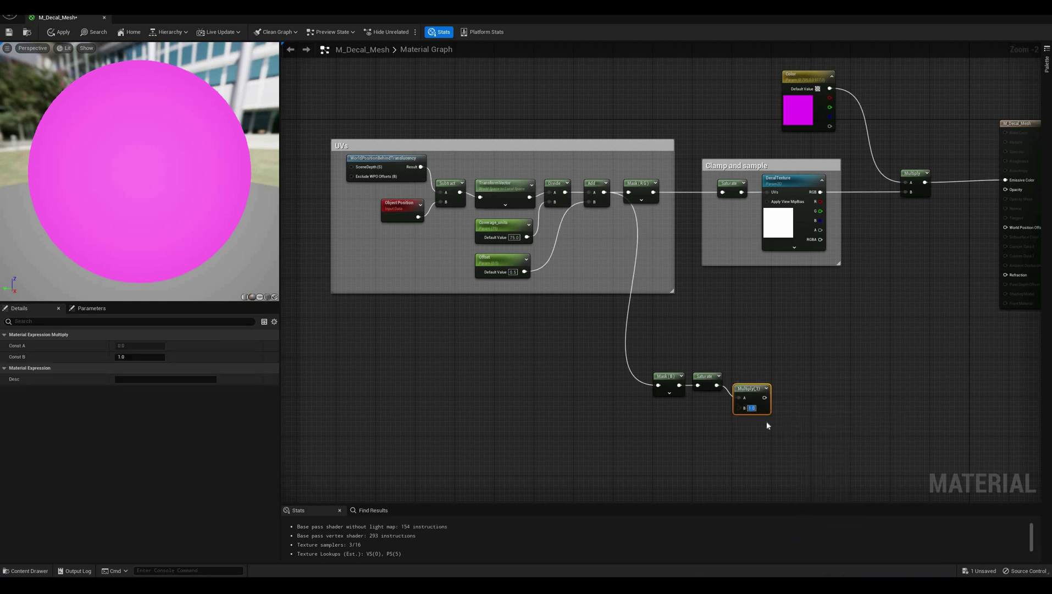
{"action": "type", "text": "0.5"}
{"action": "key", "text": "Return"}
{"action": "left_click_drag", "start_coordinate": [753, 387], "coordinate": [793, 377]}
Extend the B mask chain with a Sine node followed by another Saturate node.
{"action": "type", "text": "sine"}
{"action": "key", "text": "Return"}
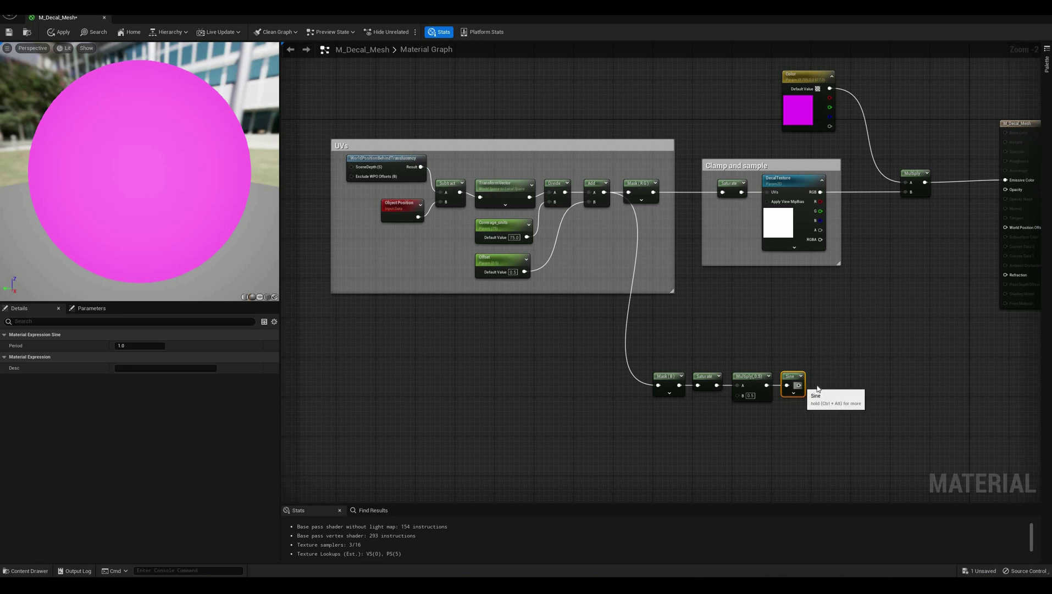
{"action": "left_click_drag", "start_coordinate": [798, 385], "coordinate": [830, 375]}
{"action": "type", "text": "satu"}
{"action": "left_click", "coordinate": [833, 433]}
{"action": "left_click", "coordinate": [849, 292]}
Add two Multiply nodes below the color Multiply, in the space before the main material node.
{"action": "right_click_drag", "start_coordinate": [884, 249], "coordinate": [829, 258]}
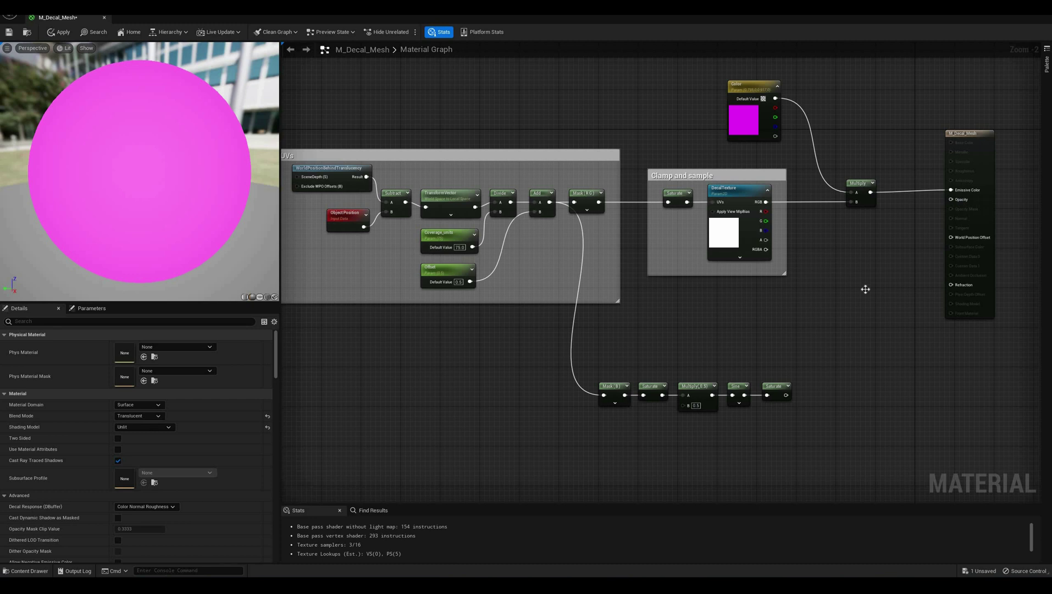
{"action": "key", "text": "m"}
{"action": "left_click", "coordinate": [832, 265]}
{"action": "key", "text": "ctrl+w"}
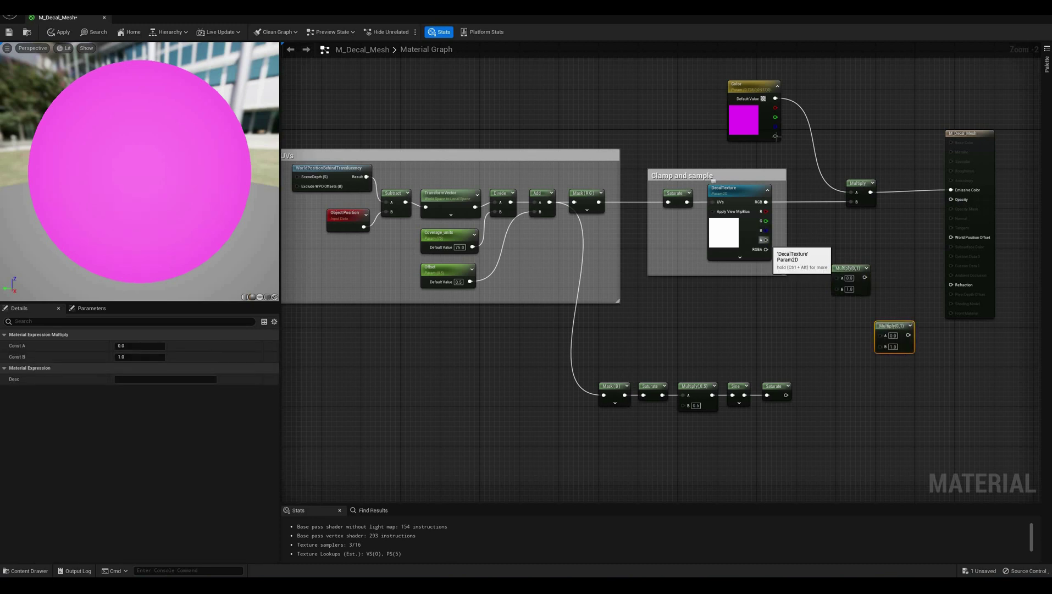
Multiply Color's alpha by DecalTexture's A output, then multiply that result by the B mask chain's final Saturate.
{"action": "left_click_drag", "start_coordinate": [775, 136], "coordinate": [836, 287]}
{"action": "left_click_drag", "start_coordinate": [765, 240], "coordinate": [836, 277]}
{"action": "left_click_drag", "start_coordinate": [879, 334], "coordinate": [856, 277]}
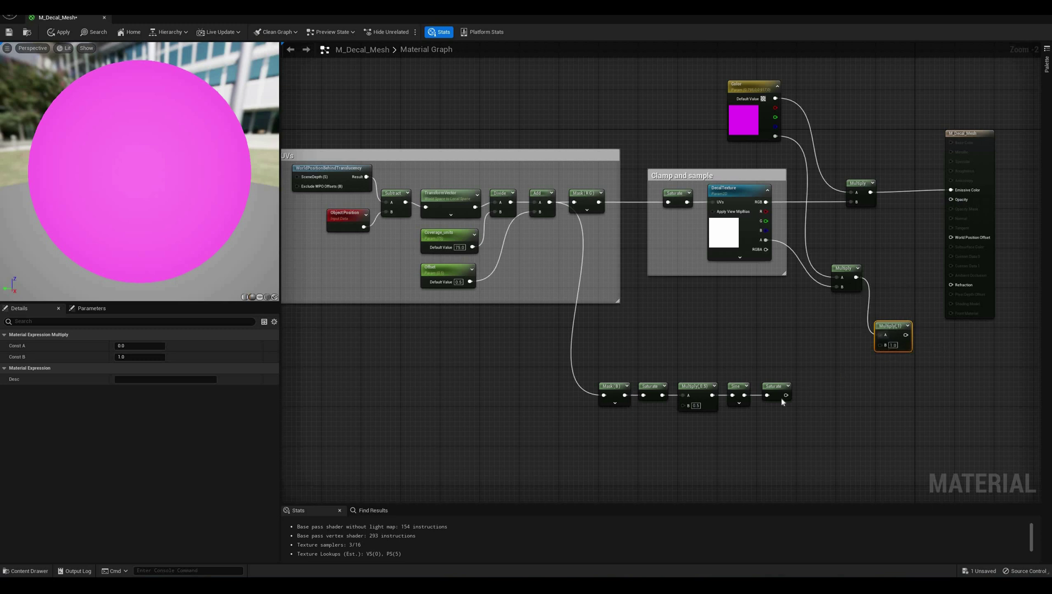
{"action": "left_click_drag", "start_coordinate": [879, 344], "coordinate": [786, 395]}
Group the lower B mask chain in a comment box titled "Mask from Z".
{"action": "left_click_drag", "start_coordinate": [812, 437], "coordinate": [545, 356]}
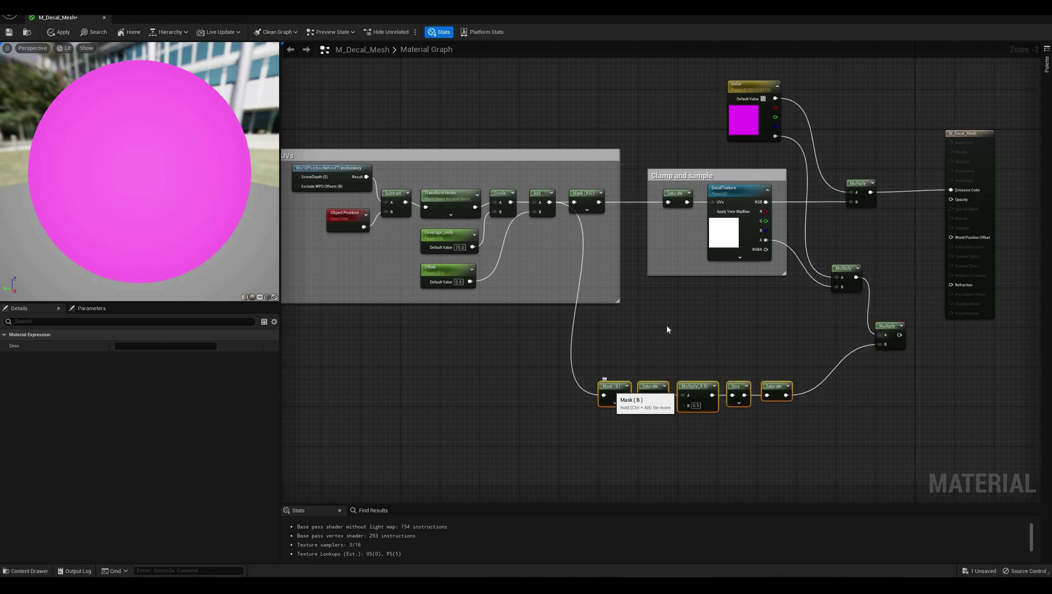
{"action": "type", "text": "cMask from Z"}
{"action": "key", "text": "Return"}
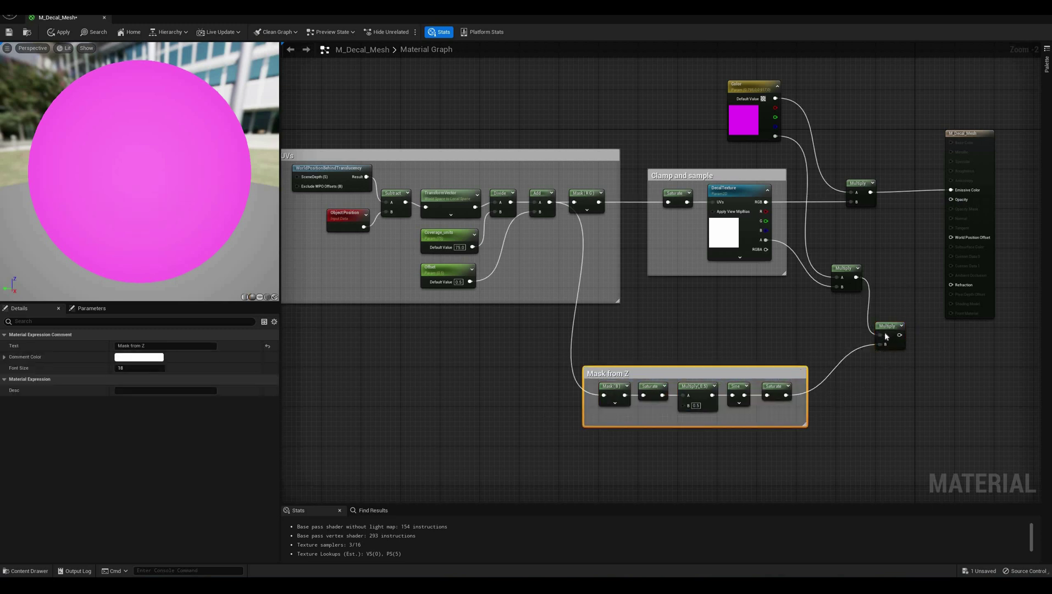
Align the second opacity Multiply with the first and group both in a comment box titled Alpha.
{"action": "left_click_drag", "start_coordinate": [887, 326], "coordinate": [822, 310]}
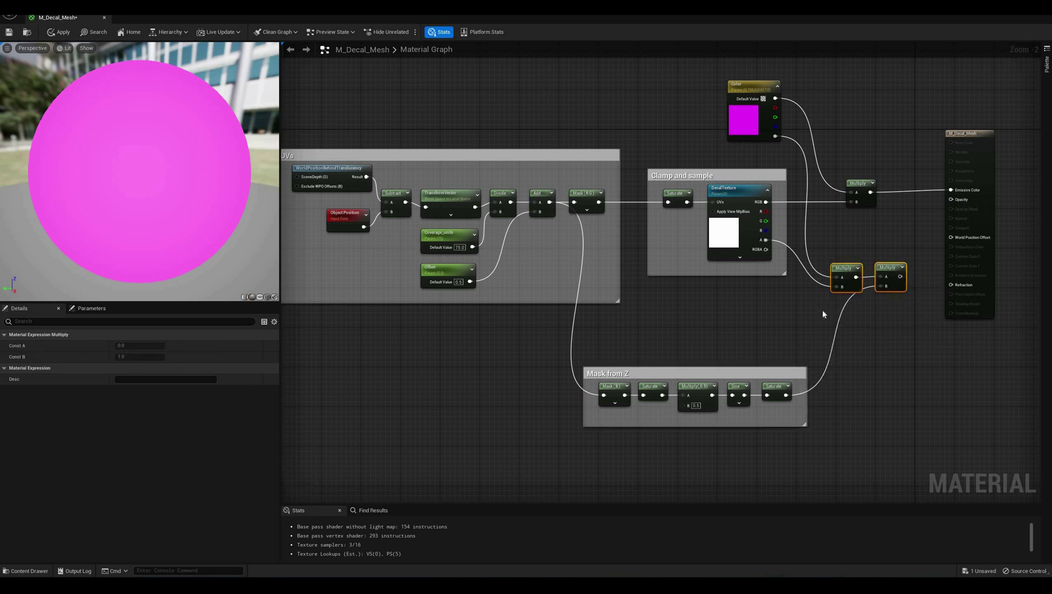
{"action": "type", "text": "cAlpha"}
{"action": "key", "text": "Return"}
Move the color Multiply beside the Color parameter and group both in a comment box titled Color.
{"action": "left_click_drag", "start_coordinate": [859, 183], "coordinate": [829, 95]}
{"action": "right_click_drag", "start_coordinate": [843, 94], "coordinate": [841, 169]}
{"action": "left_click_drag", "start_coordinate": [865, 209], "coordinate": [667, 132]}
{"action": "left_click_drag", "start_coordinate": [742, 159], "coordinate": [731, 123]}
{"action": "type", "text": "c"}
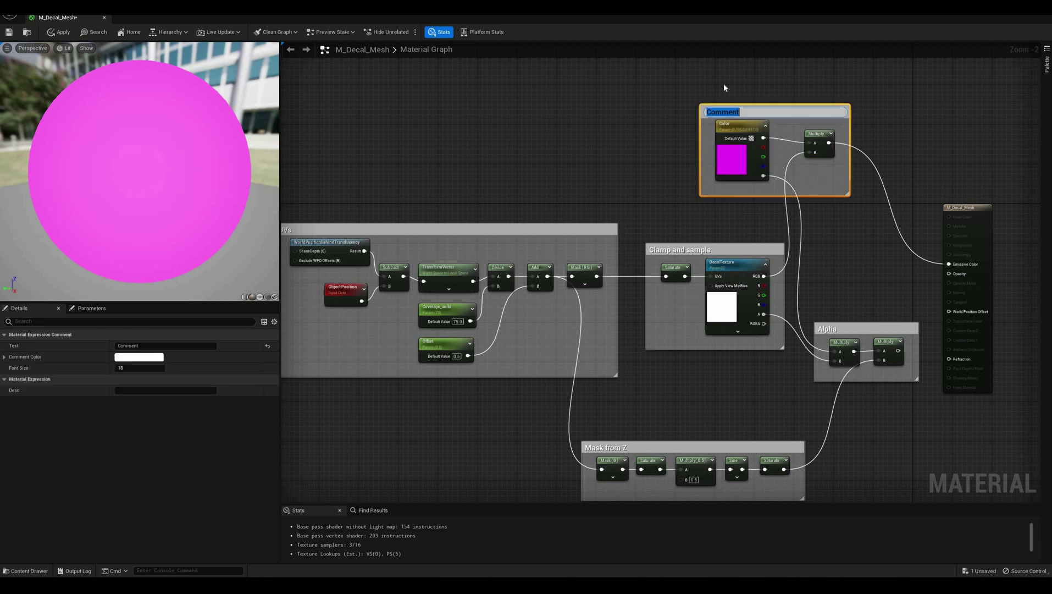
{"action": "type", "text": "Color"}
{"action": "key", "text": "Return"}
Wire the last Multiply in the Alpha group into the material's Opacity input and save the material.
{"action": "left_click_drag", "start_coordinate": [898, 350], "coordinate": [949, 273]}
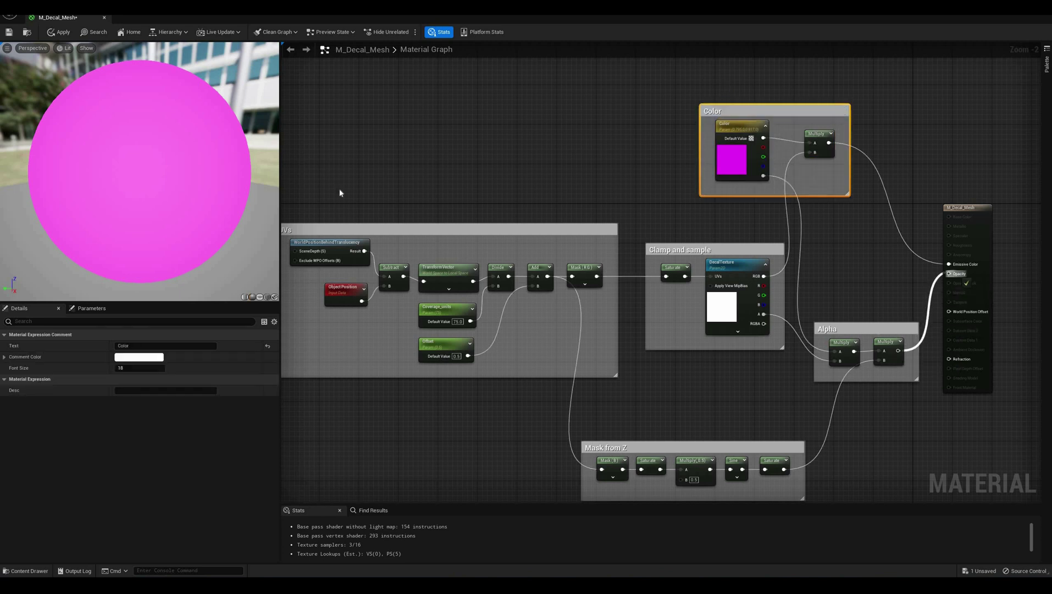
{"action": "left_click", "coordinate": [9, 33]}
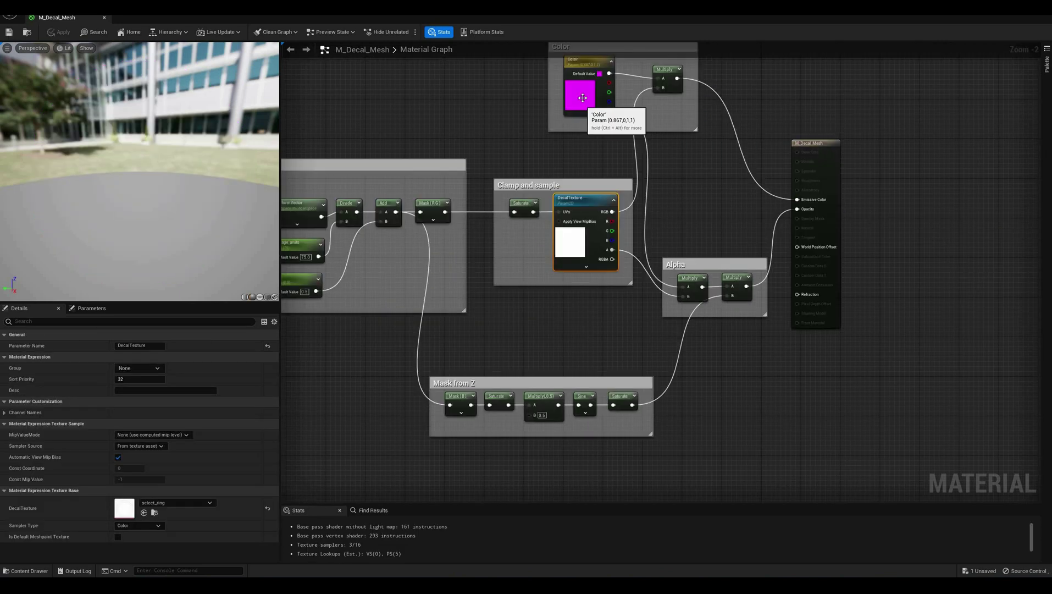
{"action": "left_click", "coordinate": [582, 96]}
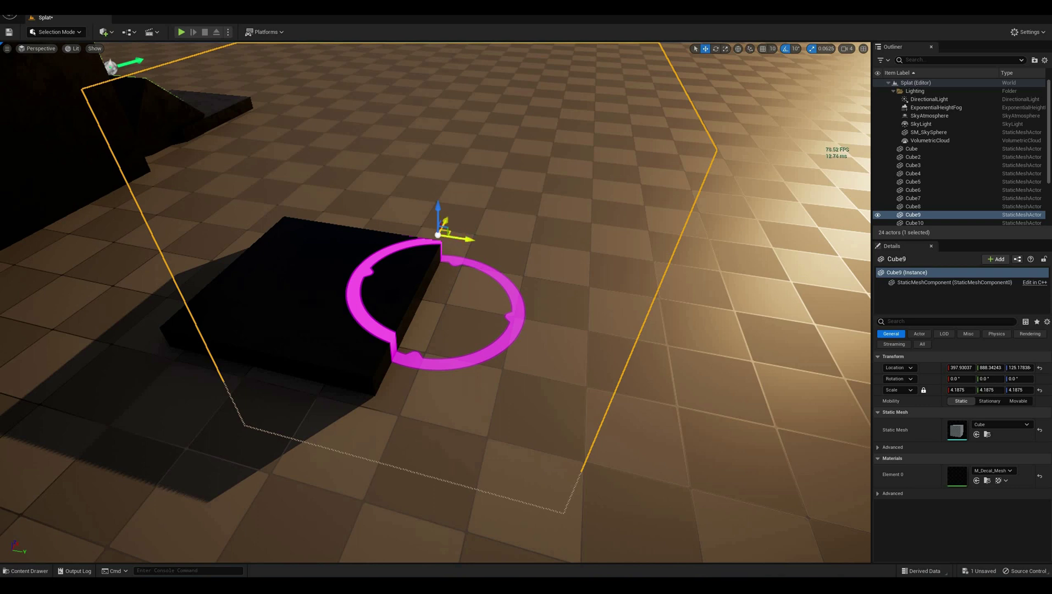
Move the decal cube further over the black slab, rotate it to 50° about Z, and undo the last tilt.
{"action": "left_click_drag", "start_coordinate": [450, 231], "coordinate": [383, 229]}
{"action": "key", "text": "e"}
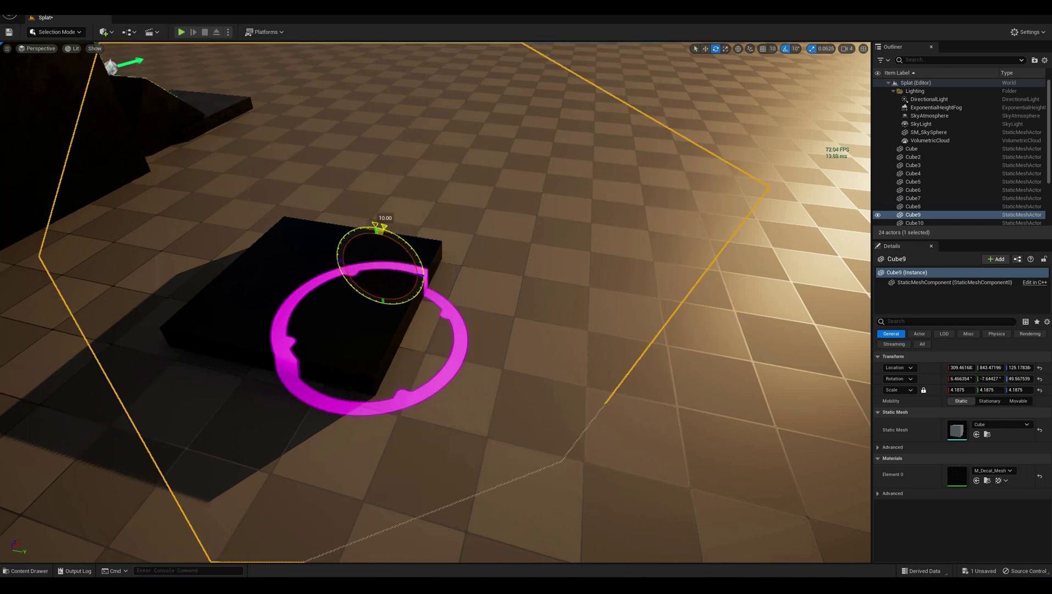
{"action": "key", "text": "ctrl+z"}
{"action": "key", "text": "w"}
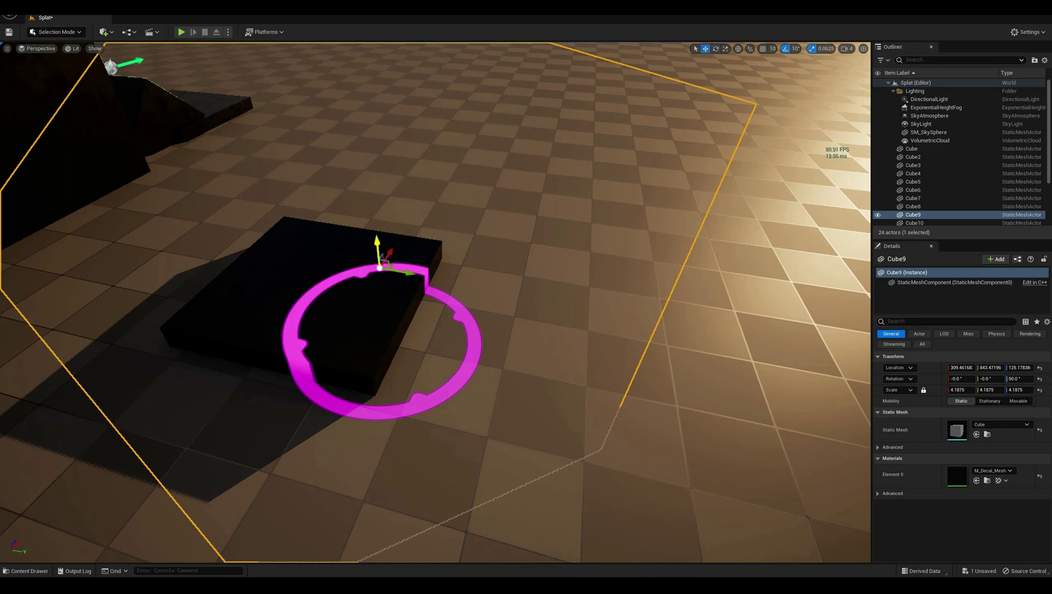
Move the decal cube vertically over the slab and floor, leaving it at about Z 101.87.
{"action": "left_click_drag", "start_coordinate": [379, 267], "coordinate": [342, 368]}
{"action": "left_click_drag", "start_coordinate": [342, 368], "coordinate": [320, 251]}
{"action": "scroll", "coordinate": [379, 282], "scroll_direction": "down", "scroll_amount": 5}
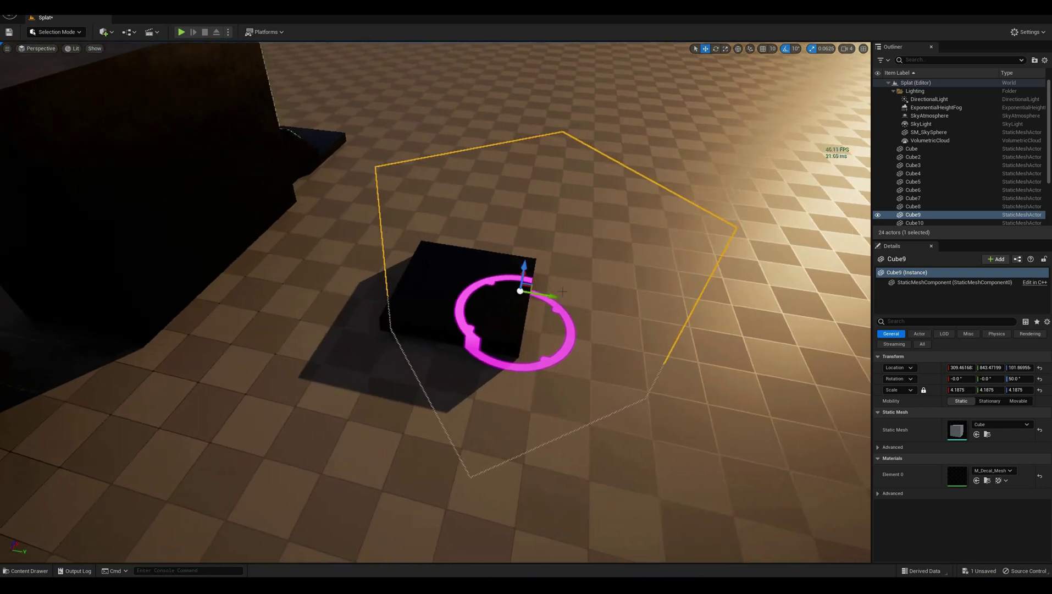
Inspect the green DecalTest2 decal in the level and open the M_Decal_Particle material from the Materials folder.
{"action": "right_click_drag", "start_coordinate": [379, 282], "coordinate": [330, 286]}
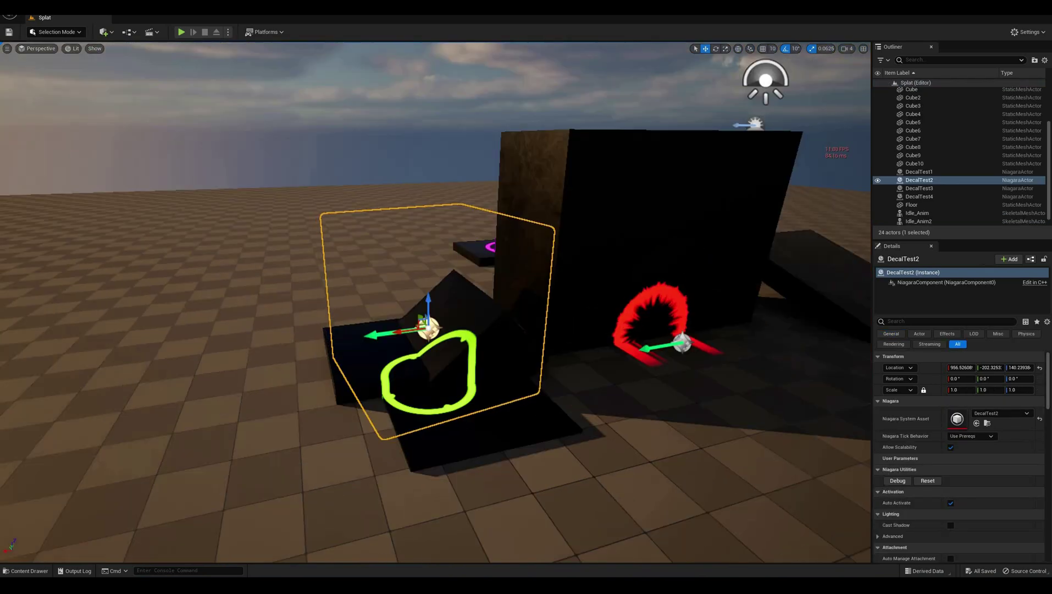
{"action": "key", "text": "w"}
{"action": "right_click_drag", "start_coordinate": [625, 282], "coordinate": [637, 308]}
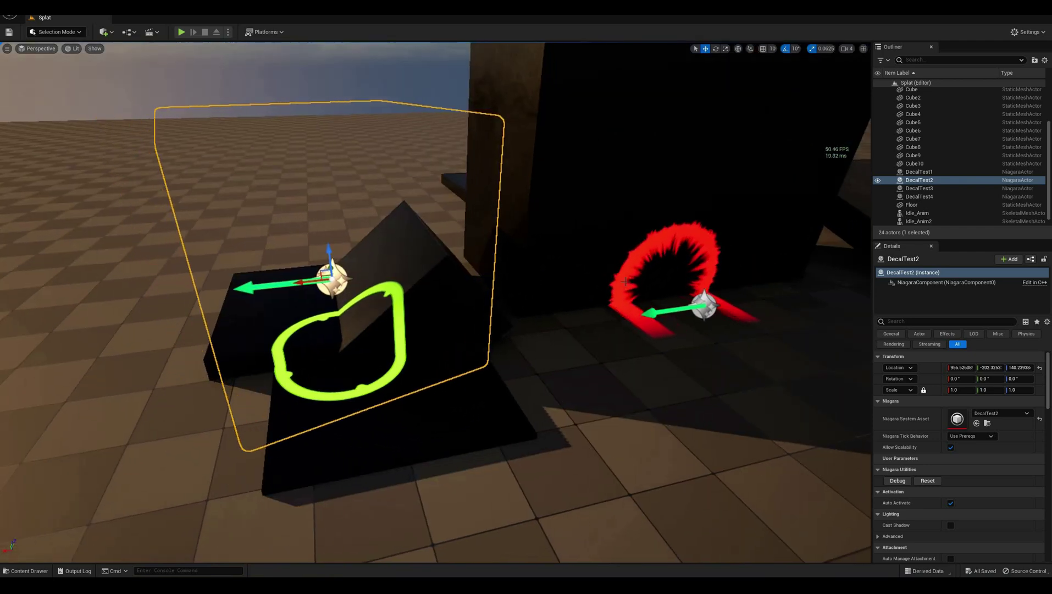
{"action": "left_click", "coordinate": [625, 281]}
{"action": "left_click", "coordinate": [400, 320]}
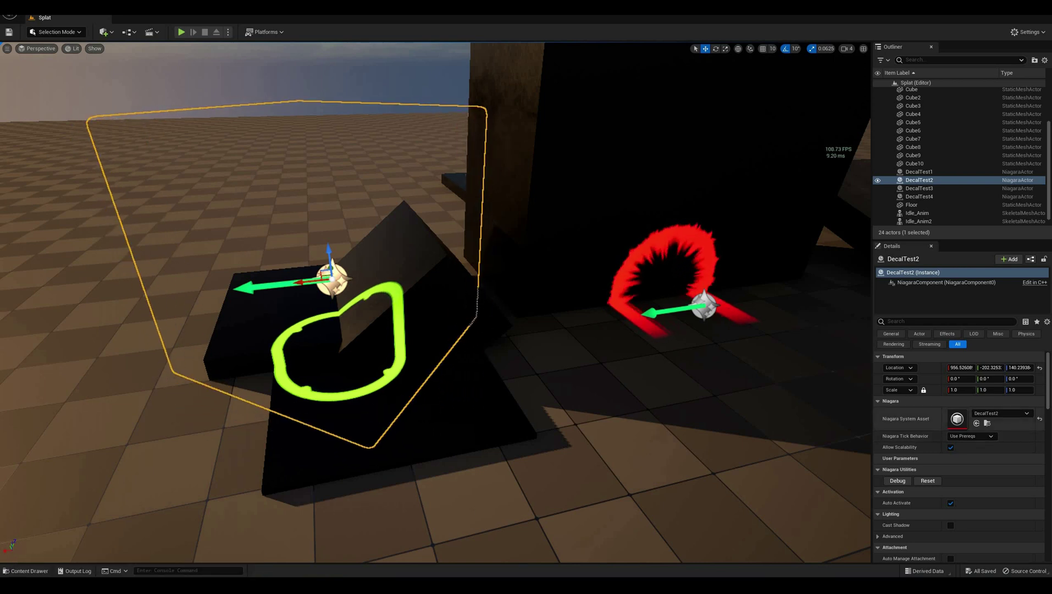
{"action": "key", "text": "ctrl+space"}
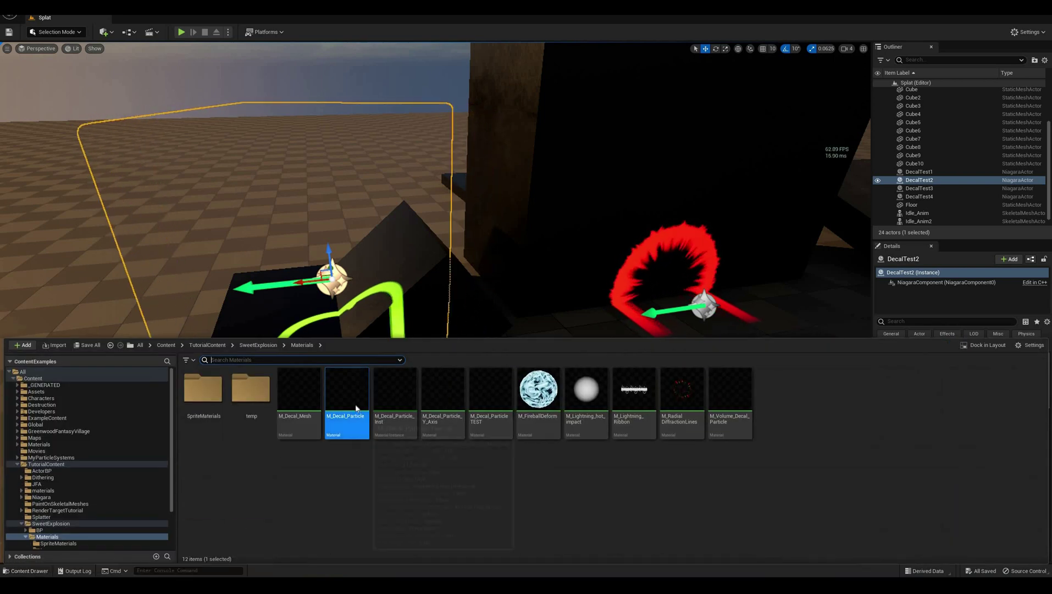
{"action": "double_click", "coordinate": [355, 404]}
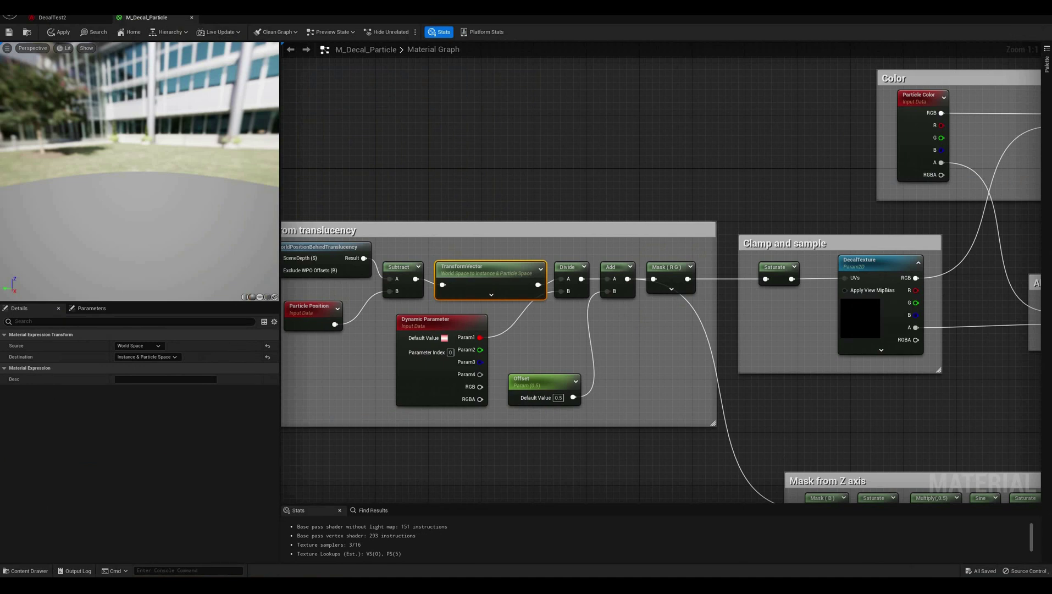
Examine the Particle Position and TransformVector nodes in the UVs from translucency group, including the available transform destination spaces.
{"action": "left_click", "coordinate": [323, 340]}
{"action": "right_click_drag", "start_coordinate": [323, 341], "coordinate": [453, 312]}
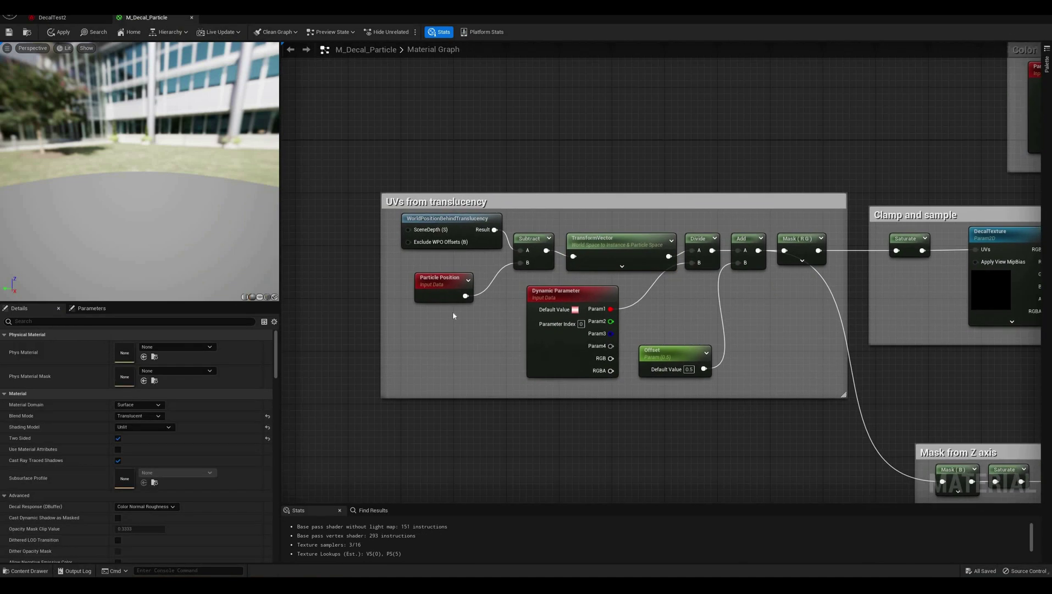
{"action": "left_click", "coordinate": [452, 277]}
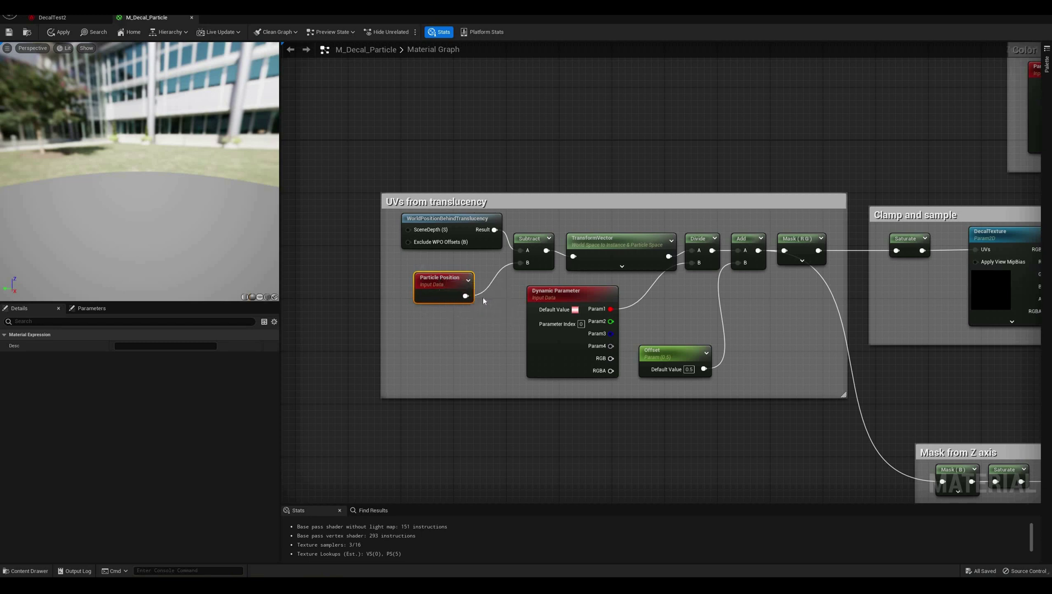
{"action": "right_click_drag", "start_coordinate": [483, 300], "coordinate": [422, 314]}
{"action": "left_click", "coordinate": [577, 245]}
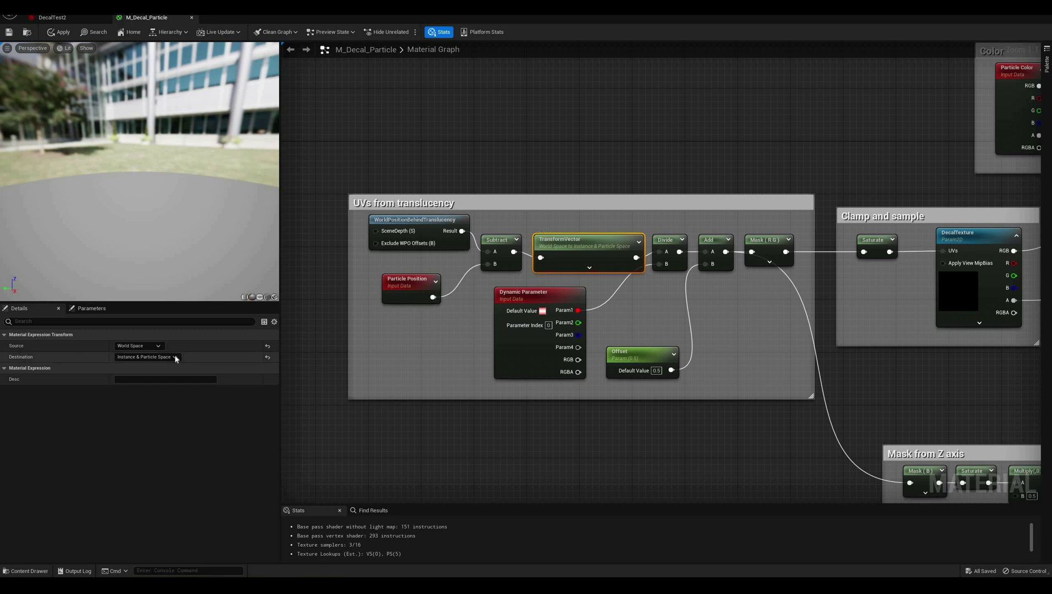
{"action": "left_click", "coordinate": [164, 356]}
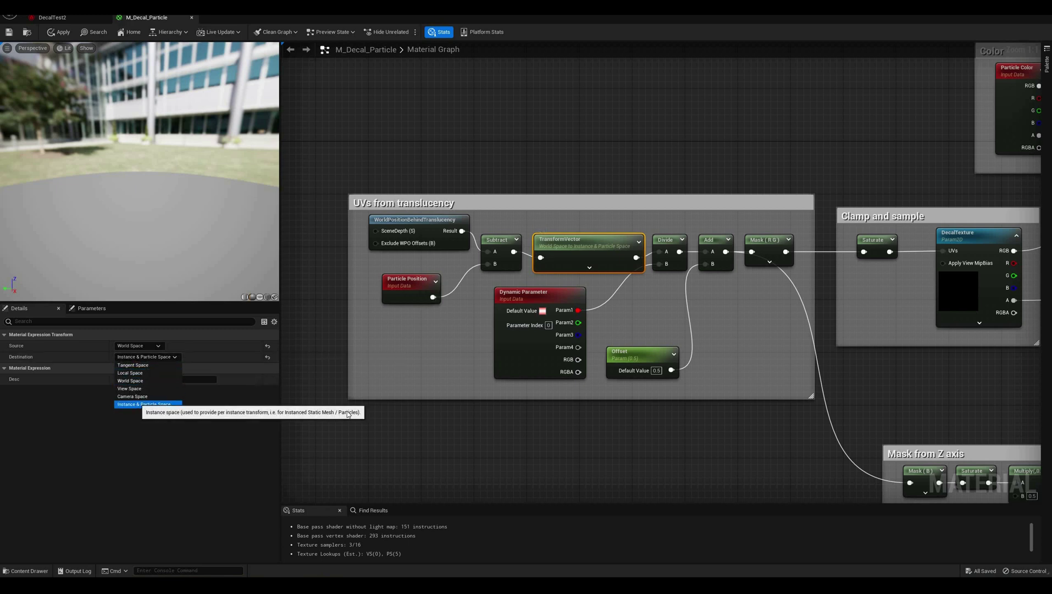
{"action": "left_click", "coordinate": [524, 414]}
{"action": "right_click_drag", "start_coordinate": [524, 414], "coordinate": [460, 415]}
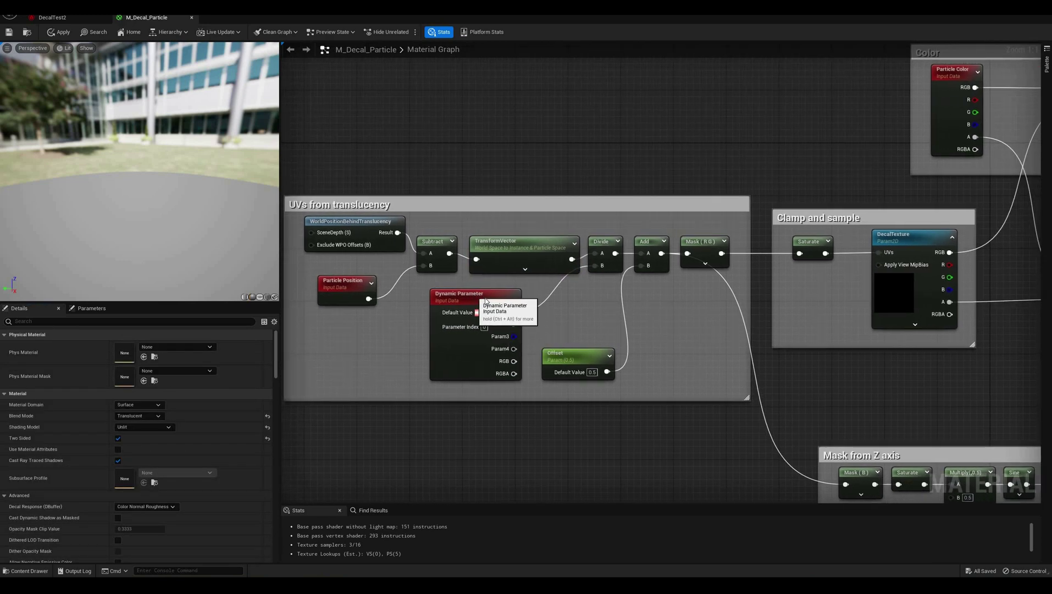
Shift the Dynamic Parameter node slightly within the UVs from translucency group and inspect its defaults and the Offset parameter.
{"action": "left_click_drag", "start_coordinate": [486, 301], "coordinate": [478, 300]}
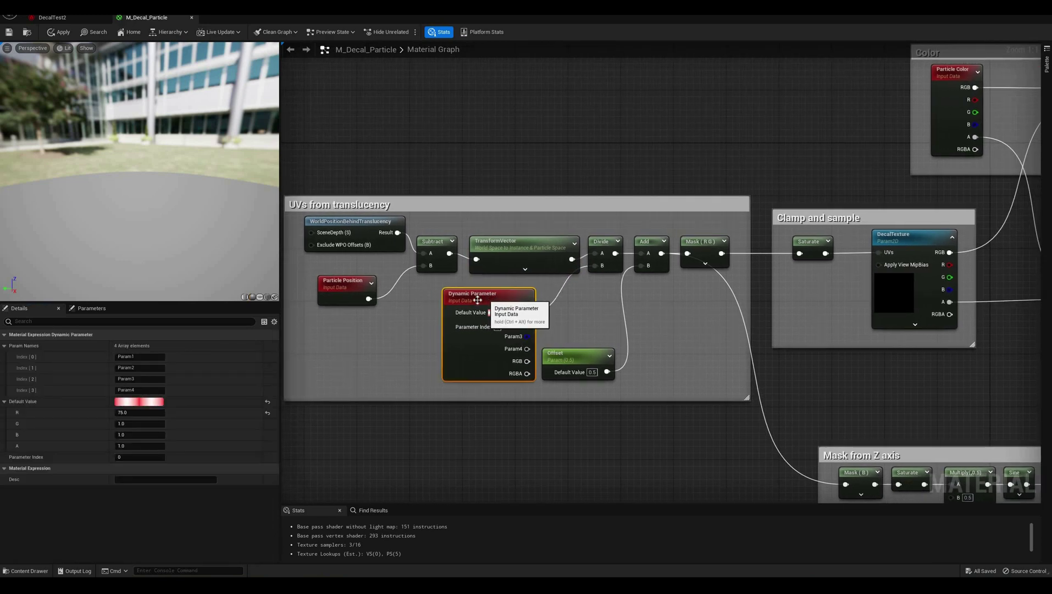
{"action": "left_click", "coordinate": [574, 364]}
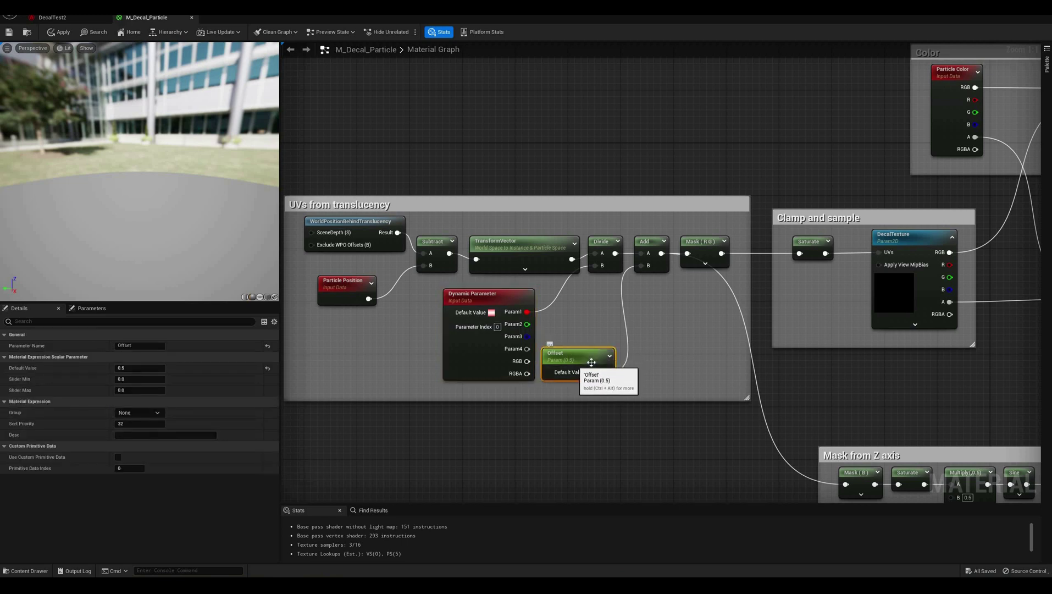
{"action": "left_click", "coordinate": [495, 299]}
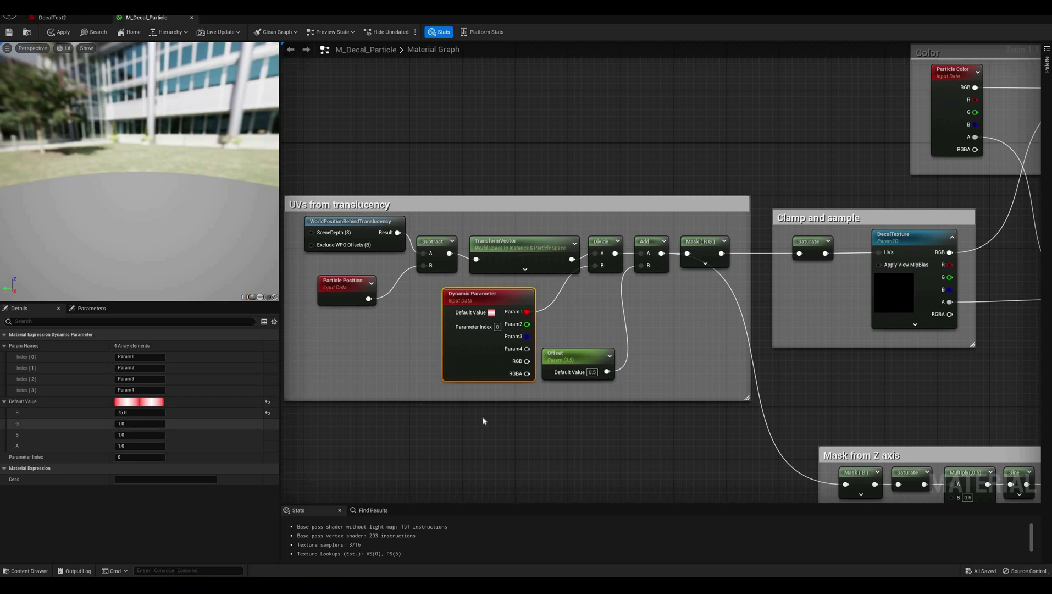
{"action": "right_click_drag", "start_coordinate": [441, 421], "coordinate": [324, 476]}
{"action": "left_click", "coordinate": [643, 232]}
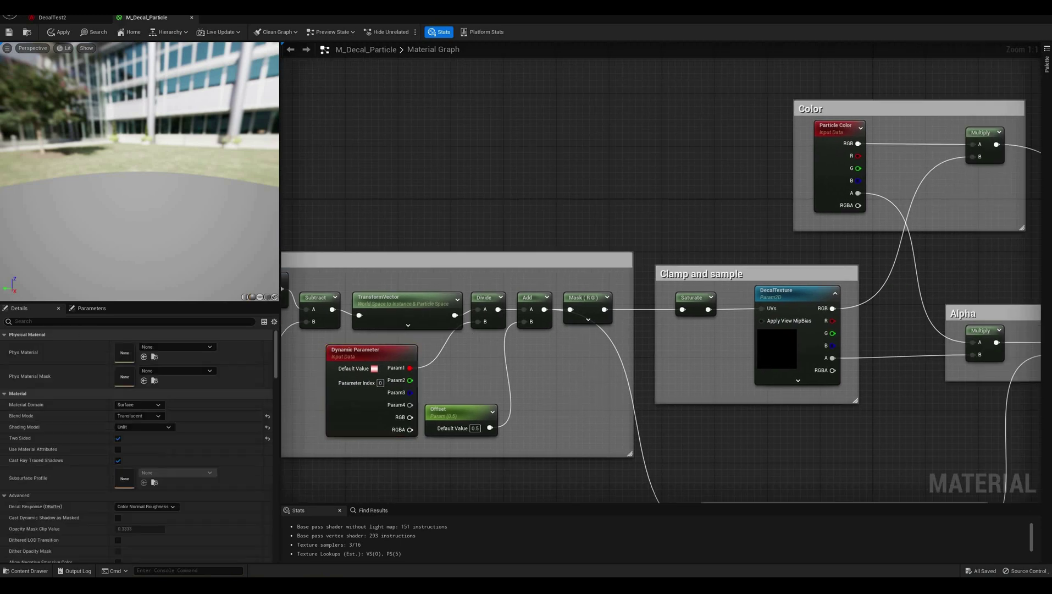
Review the Clamp and sample, Color, Alpha and Mask from Z axis groups, and close the M_Decal_Particle material.
{"action": "right_click_drag", "start_coordinate": [653, 219], "coordinate": [491, 210]}
{"action": "right_click_drag", "start_coordinate": [556, 219], "coordinate": [476, 222]}
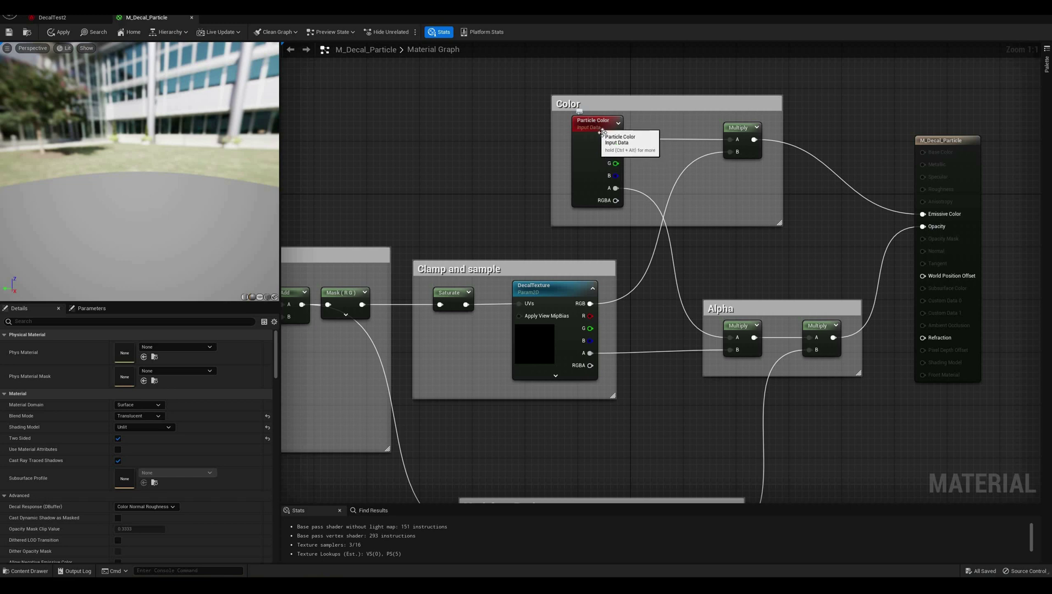
{"action": "scroll", "coordinate": [418, 222], "scroll_direction": "down", "scroll_amount": 3}
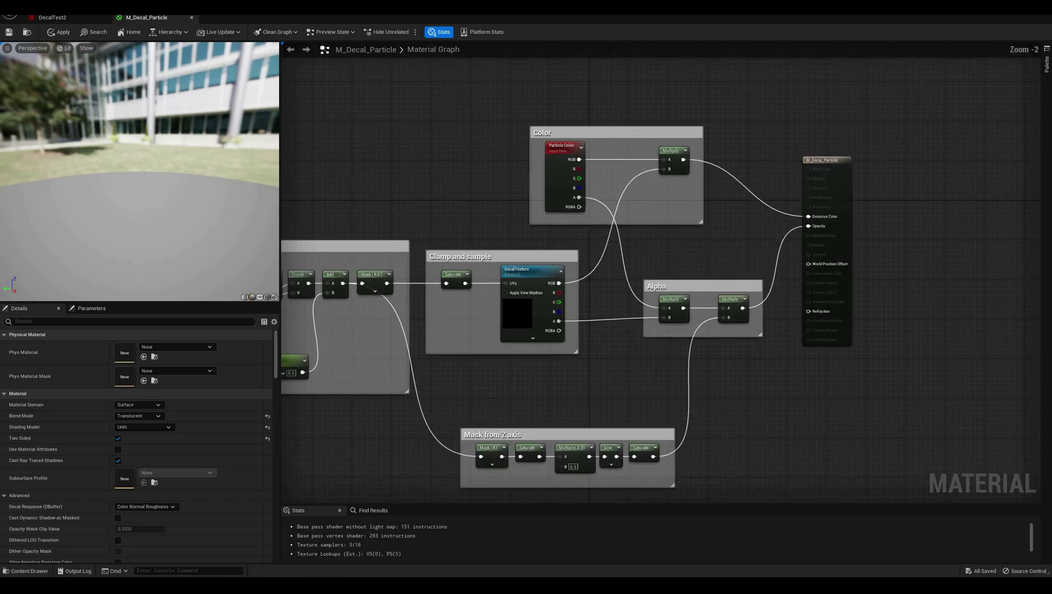
{"action": "right_click_drag", "start_coordinate": [418, 222], "coordinate": [634, 204]}
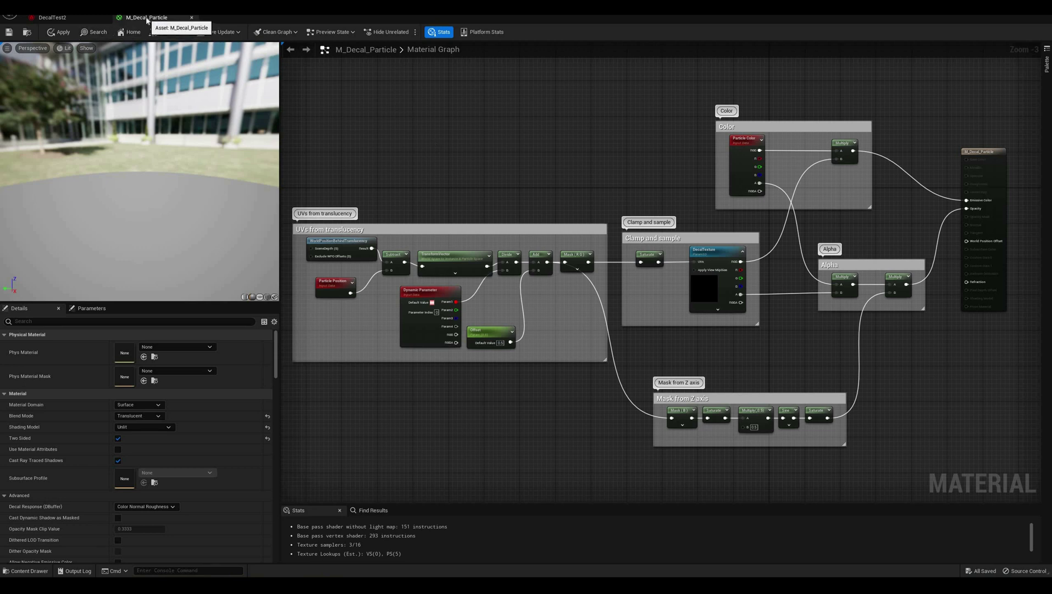
{"action": "left_click", "coordinate": [192, 17]}
Review the Emitter State and Spawn Burst Instantaneous settings of DecalTest2's OmnidirectionalBurst emitter.
{"action": "left_click", "coordinate": [552, 330]}
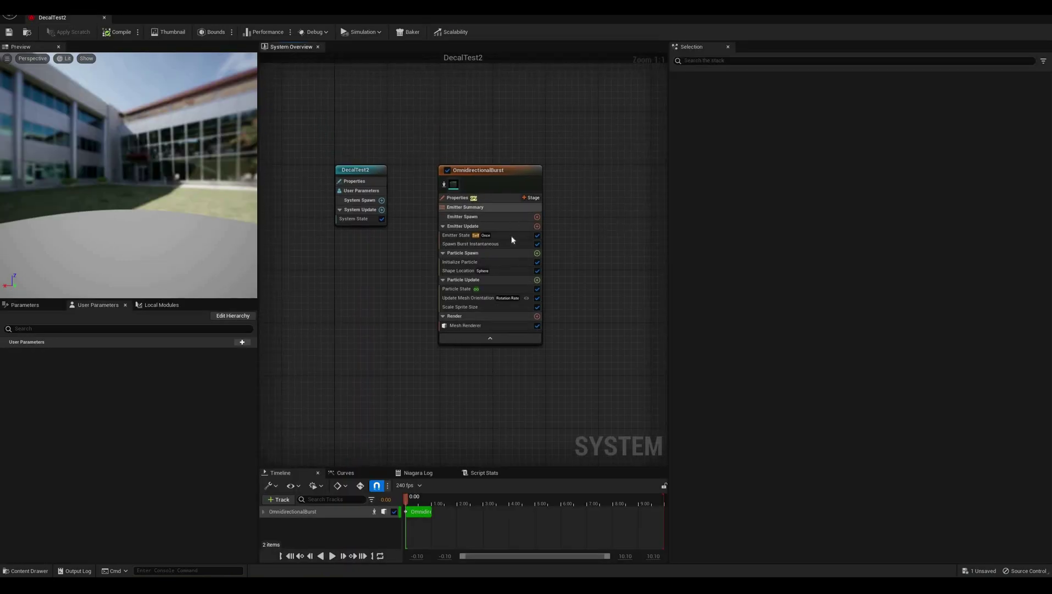
{"action": "left_click", "coordinate": [512, 235]}
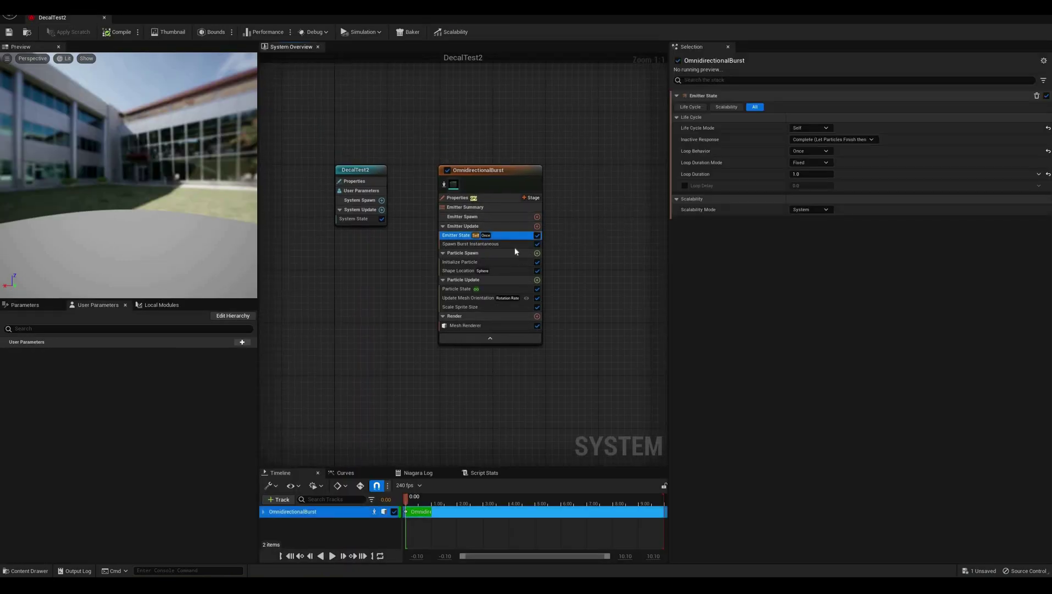
{"action": "left_click", "coordinate": [511, 244]}
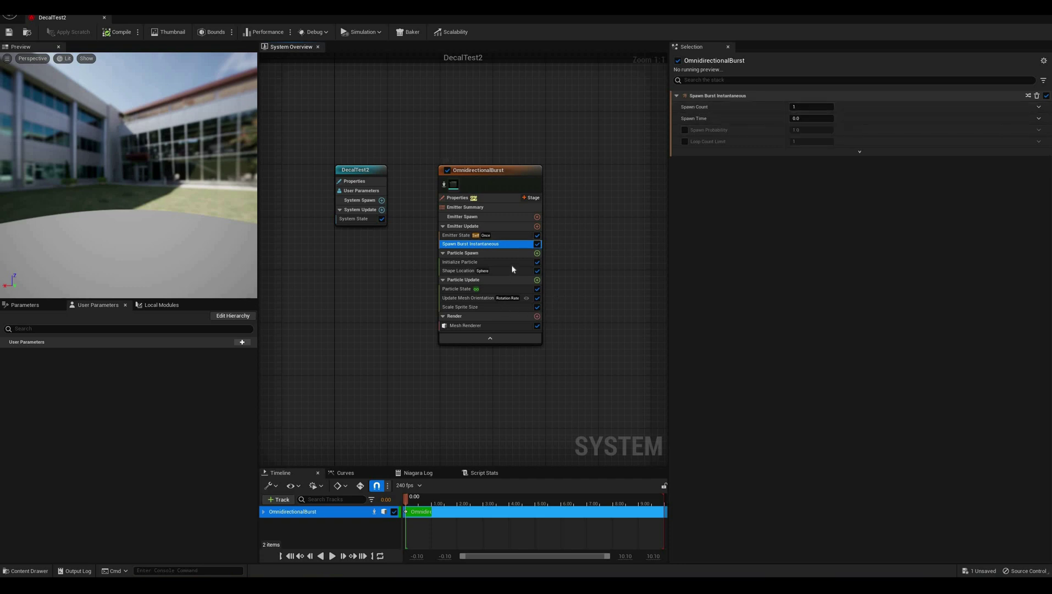
Set Sprite Size Mode to Unset in the OmnidirectionalBurst emitter's Initialize Particle module.
{"action": "left_click", "coordinate": [519, 264]}
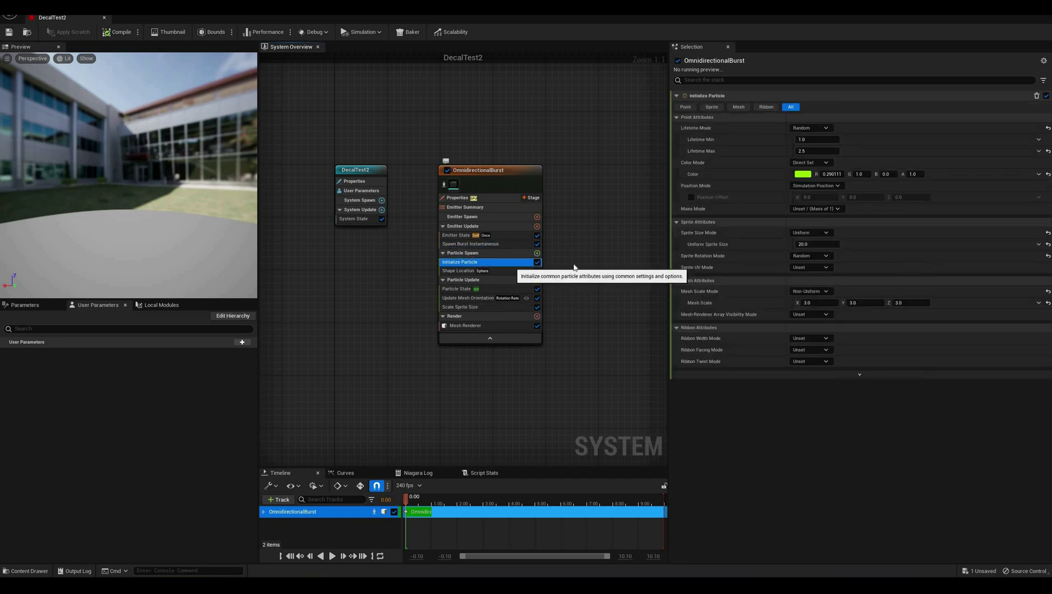
{"action": "left_click", "coordinate": [802, 233]}
{"action": "left_click", "coordinate": [850, 242]}
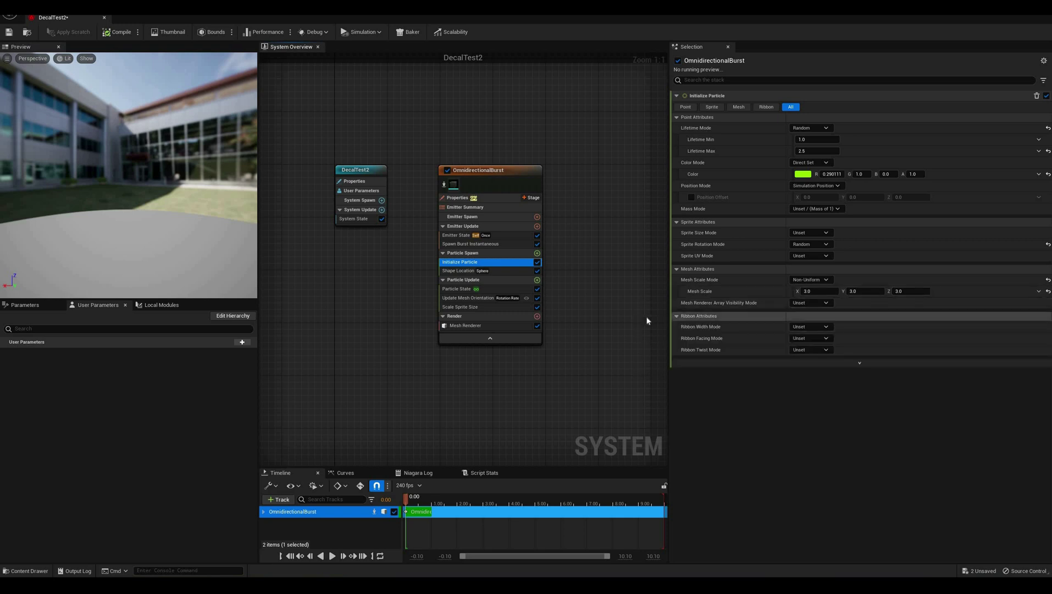
Review the emitter's Shape Location, Particle State, Update Mesh Orientation and Mesh Renderer settings.
{"action": "left_click", "coordinate": [502, 273]}
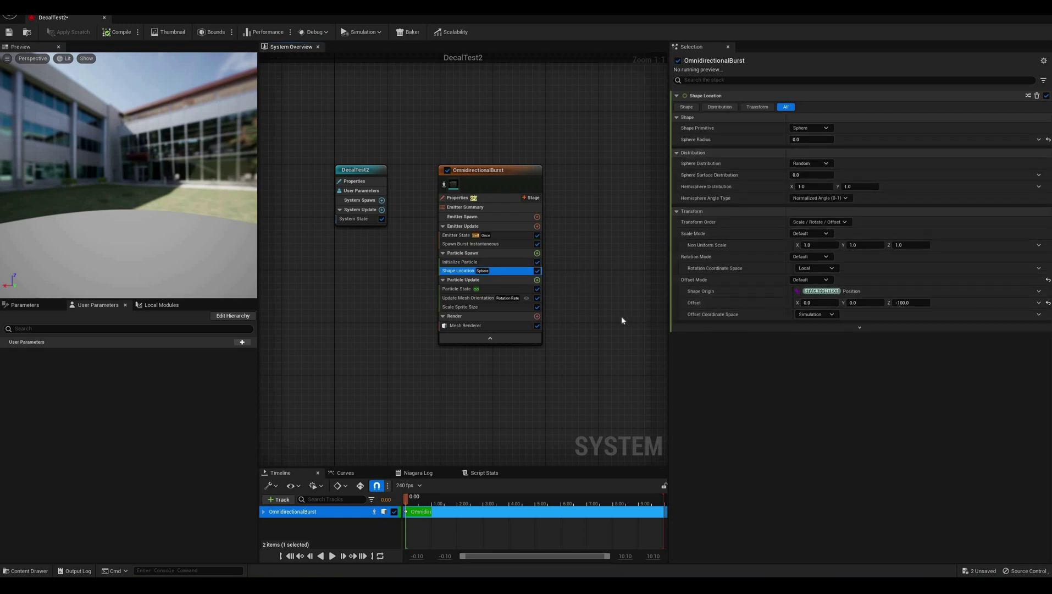
{"action": "left_click", "coordinate": [498, 288]}
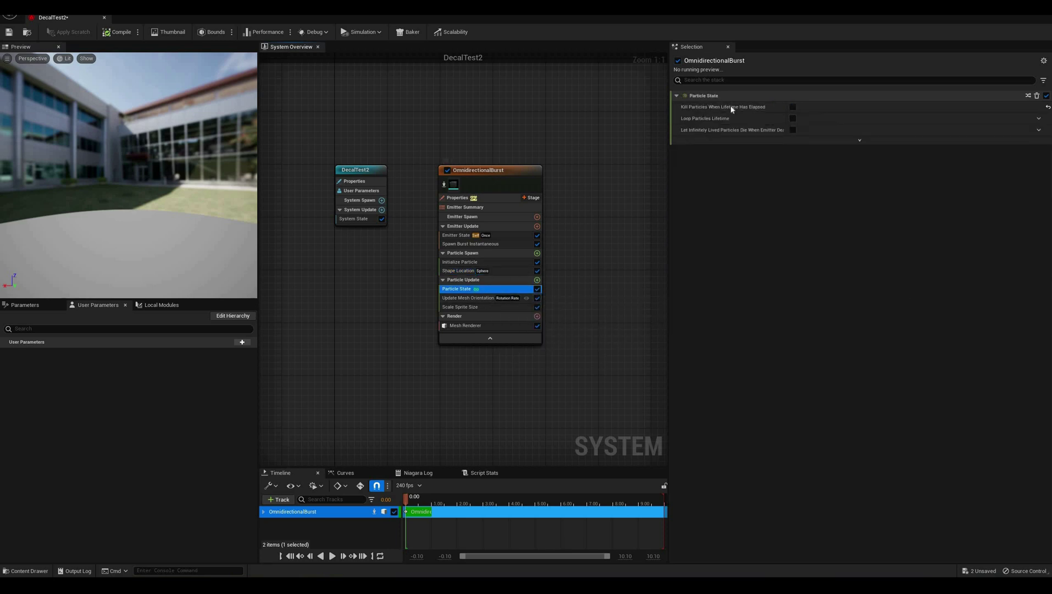
{"action": "left_click", "coordinate": [460, 301]}
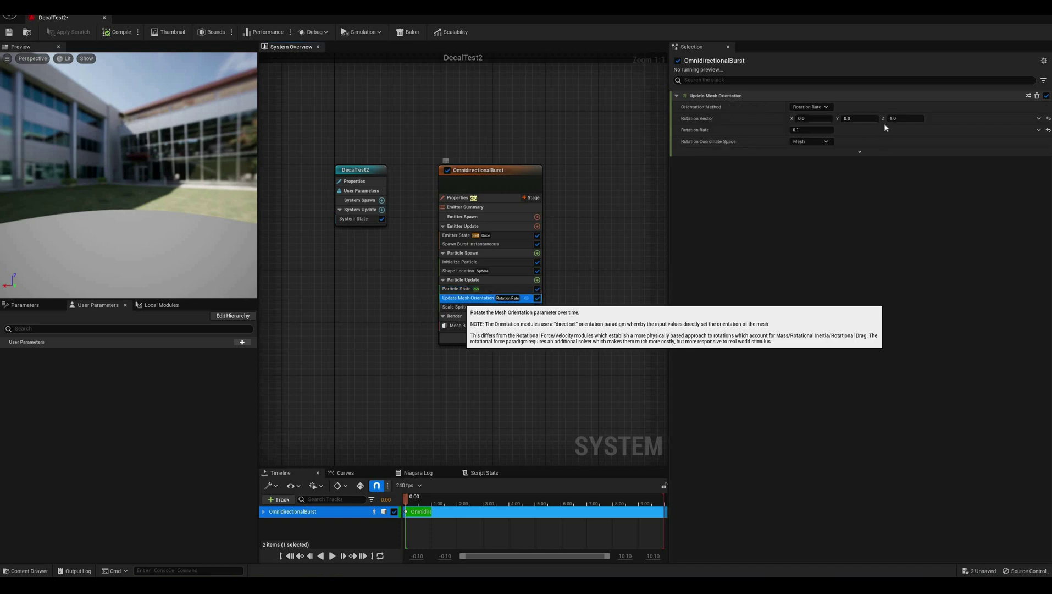
{"action": "left_click", "coordinate": [479, 325]}
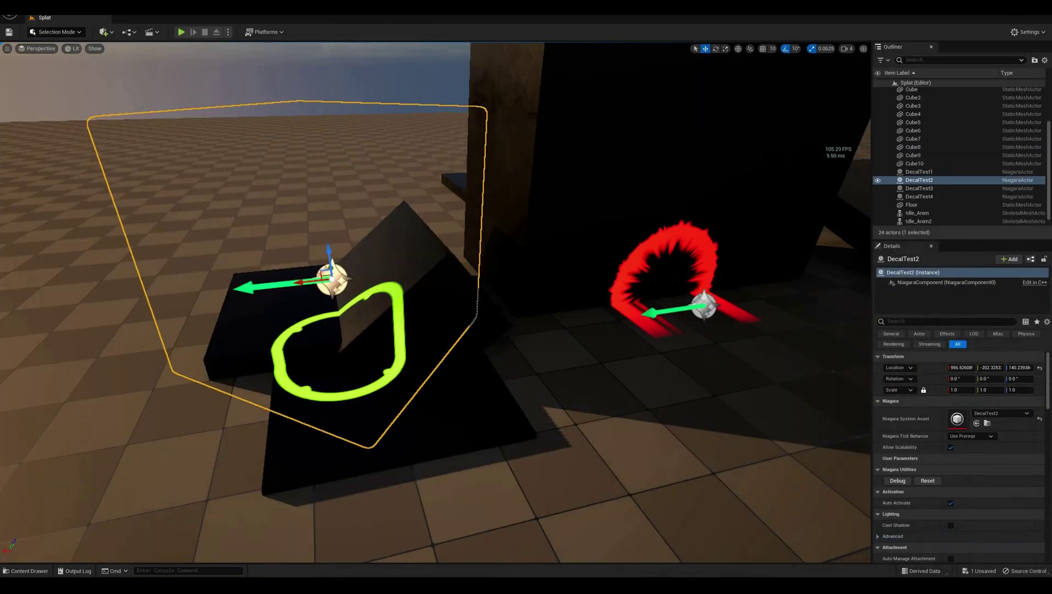
Inspect the DecalTest2 decal and the red DecalTest4 decal on the wall and floor in the level.
{"action": "key", "text": "f"}
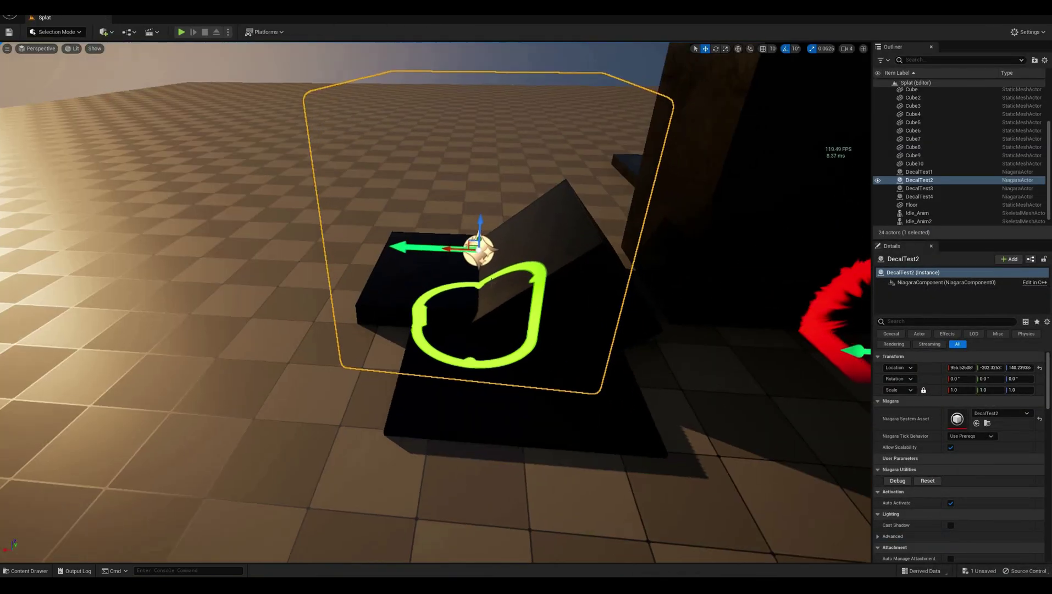
{"action": "right_click_drag", "start_coordinate": [491, 279], "coordinate": [703, 276]}
{"action": "left_click", "coordinate": [499, 350]}
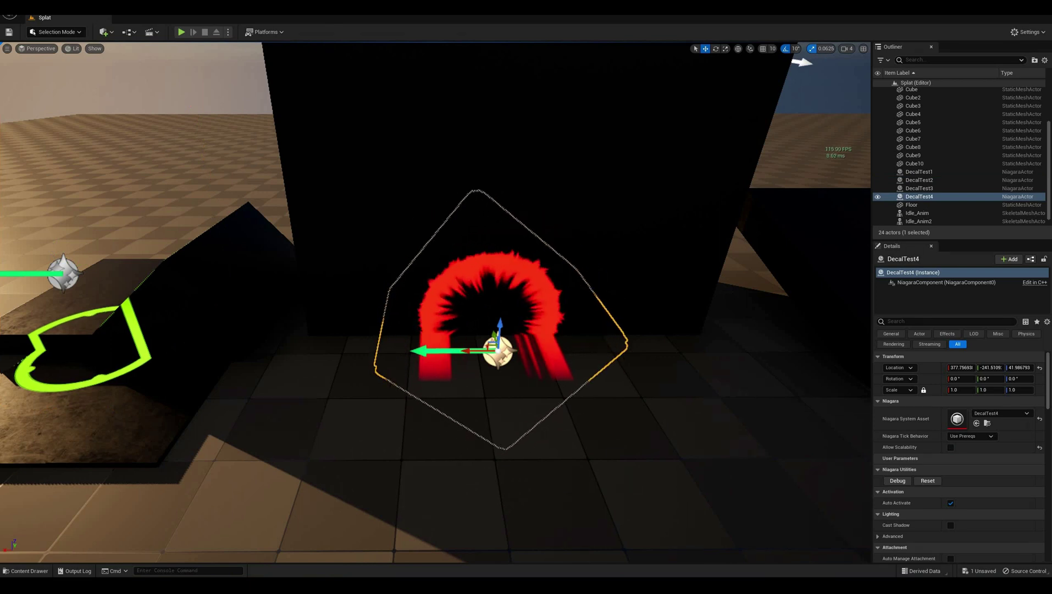
{"action": "right_click_drag", "start_coordinate": [609, 240], "coordinate": [676, 305]}
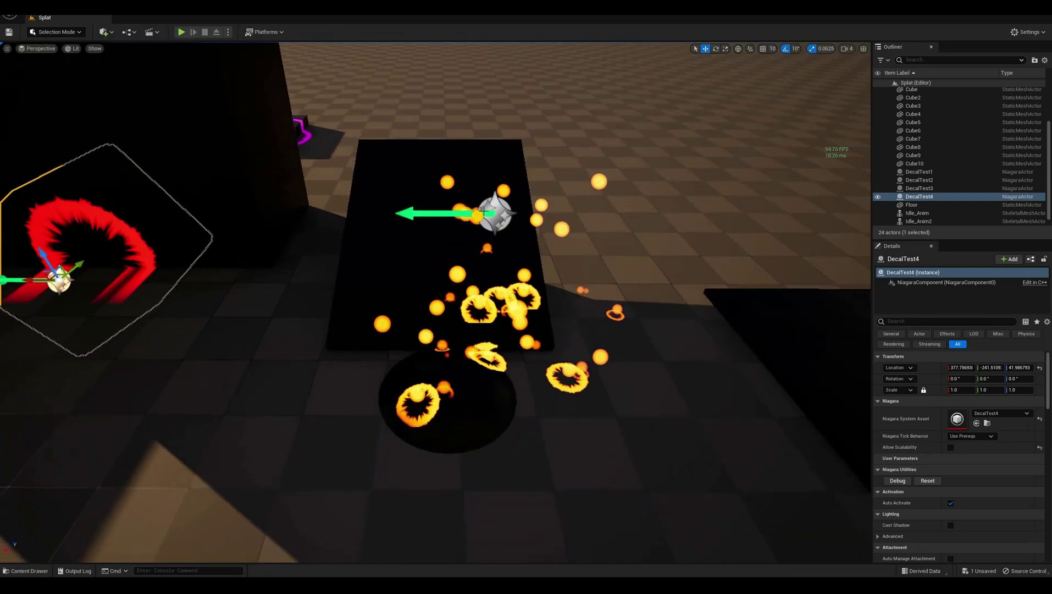
Open the DecalTest1 Niagara system, examine its Dynamic Material Parameters curve for Param1, and close the system.
{"action": "left_click", "coordinate": [494, 213]}
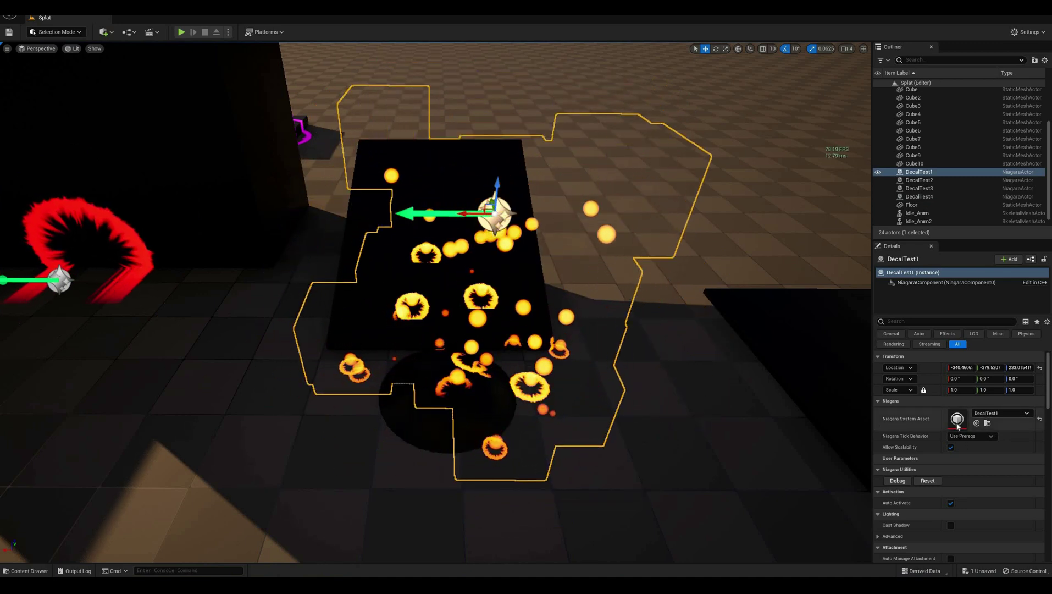
{"action": "double_click", "coordinate": [492, 310]}
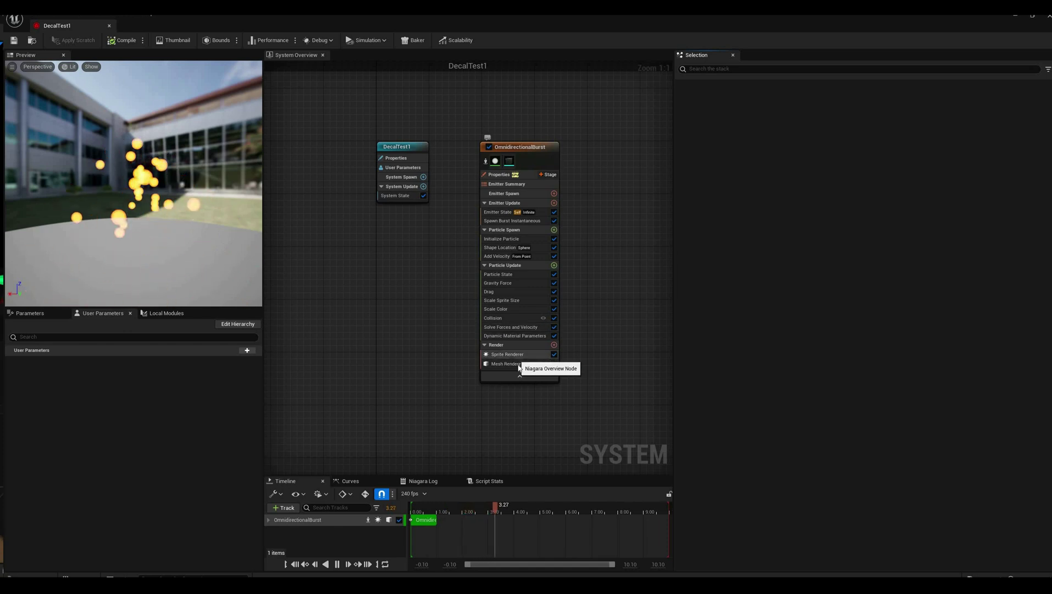
{"action": "left_click", "coordinate": [522, 336]}
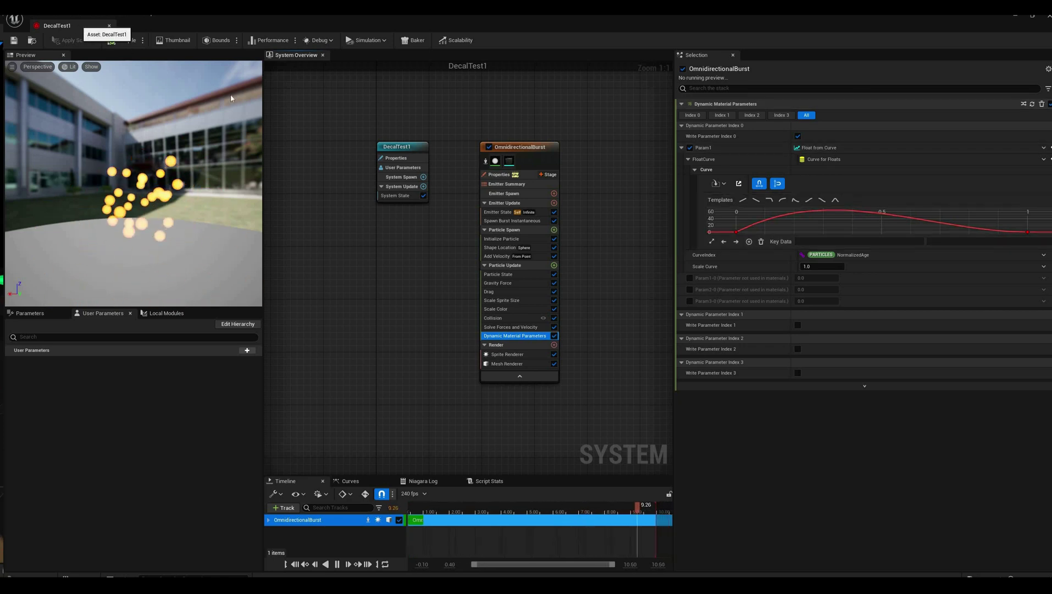
{"action": "left_click", "coordinate": [109, 25]}
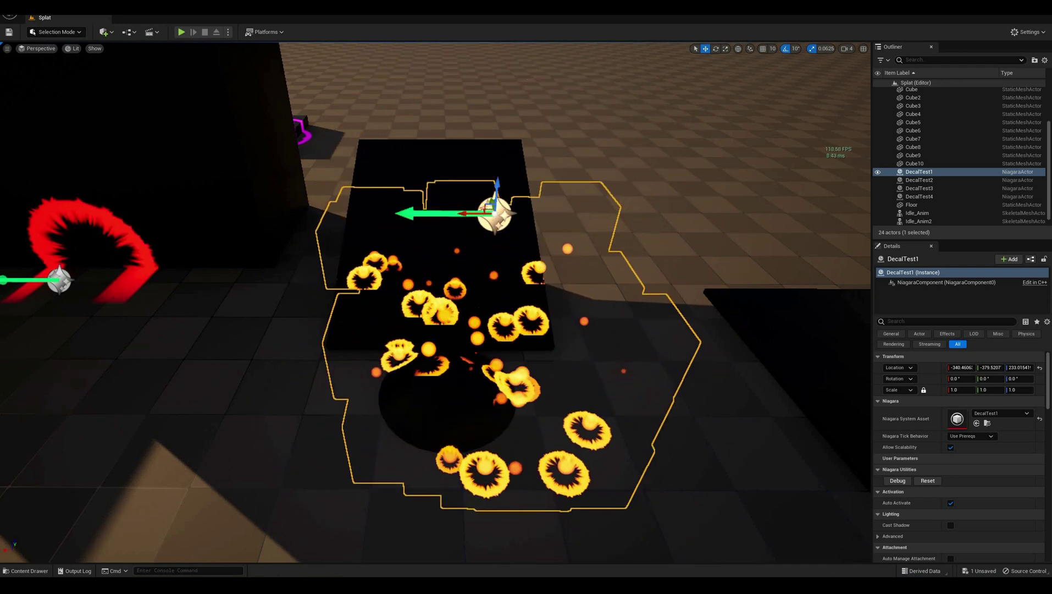
Inspect DecalTest1's burst decals on the ramp and floor, and the multicolored decals around the character meshes.
{"action": "key", "text": "a"}
{"action": "mouse_move", "coordinate": [568, 305]}
{"action": "right_mouse_down"}
{"action": "mouse_move", "coordinate": [589, 306]}
{"action": "mouse_move", "coordinate": [572, 306]}
{"action": "right_mouse_up"}
{"action": "key", "text": "a"}
{"action": "right_click_drag", "start_coordinate": [545, 369], "coordinate": [616, 357]}
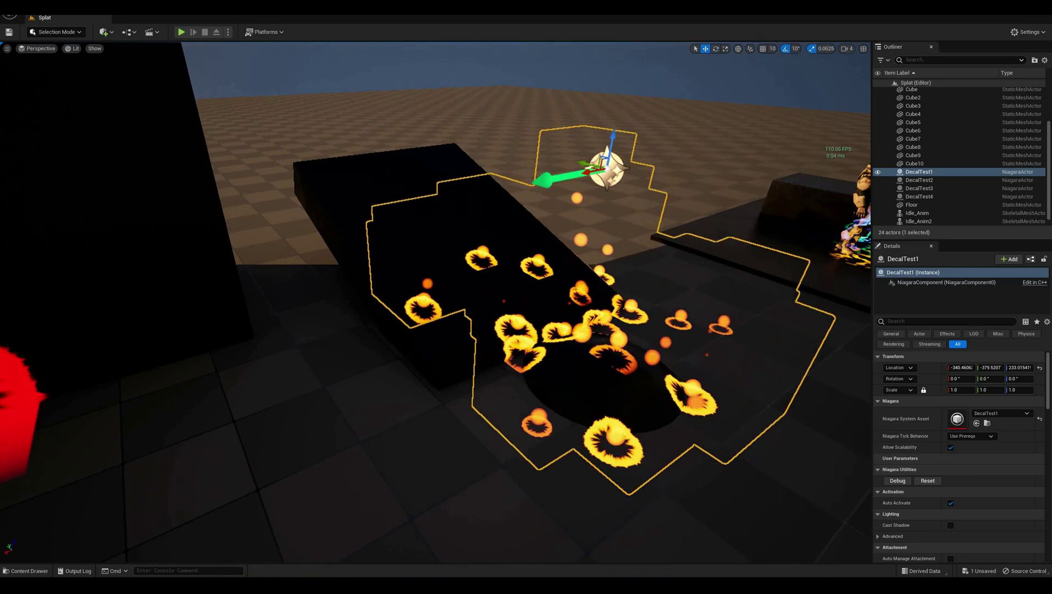
{"action": "right_click_drag", "start_coordinate": [490, 261], "coordinate": [473, 313]}
{"action": "key", "text": "w"}
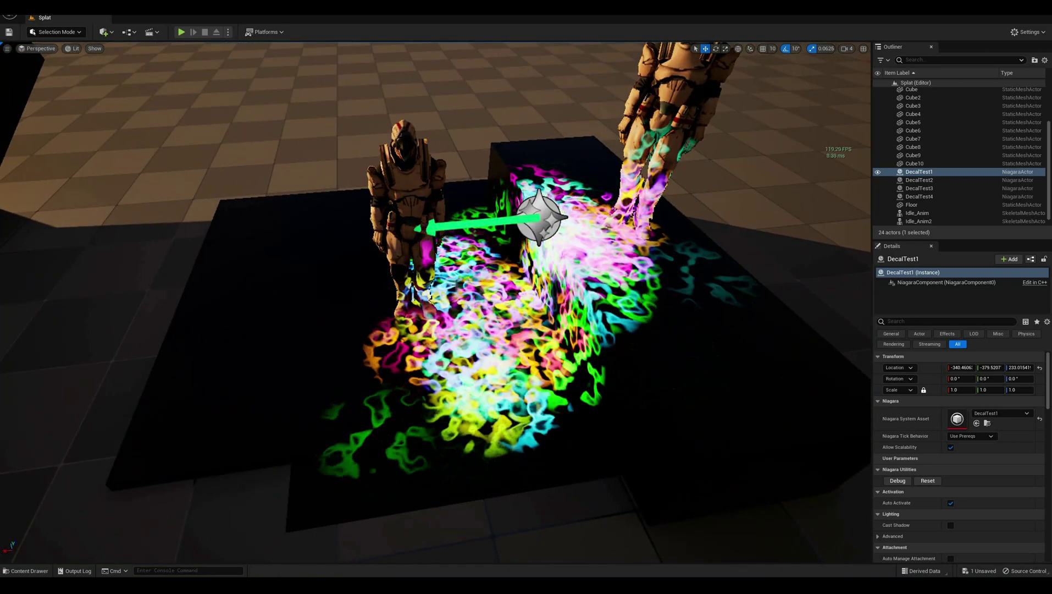
Open the M_Volume_Decal_Particle material and examine its Sample Position nodes and Dynamic Parameter inputs.
{"action": "right_click_drag", "start_coordinate": [479, 286], "coordinate": [488, 283]}
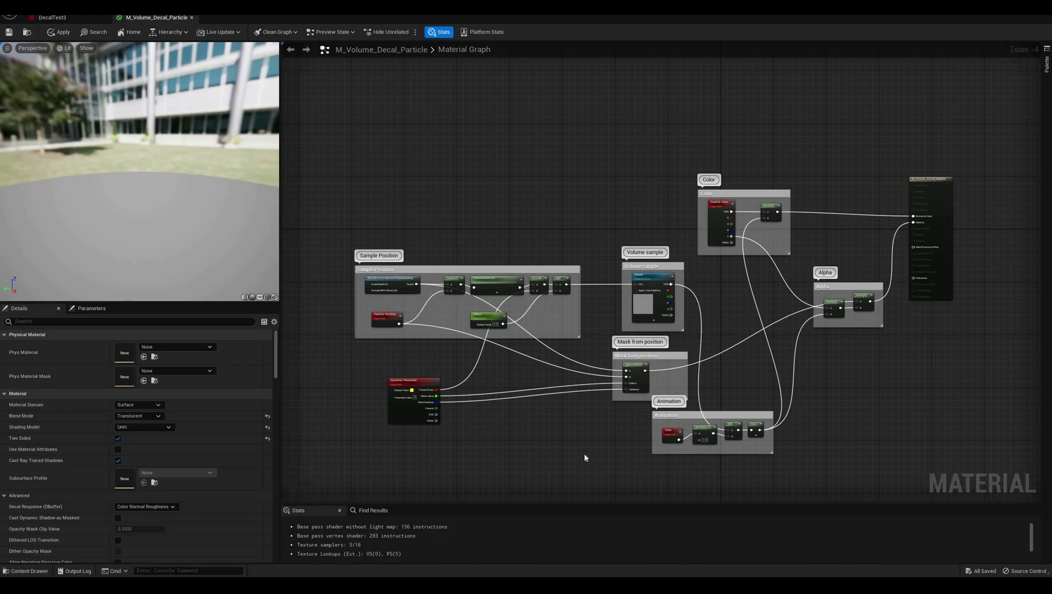
{"action": "scroll", "coordinate": [583, 453], "scroll_direction": "up", "scroll_amount": 1}
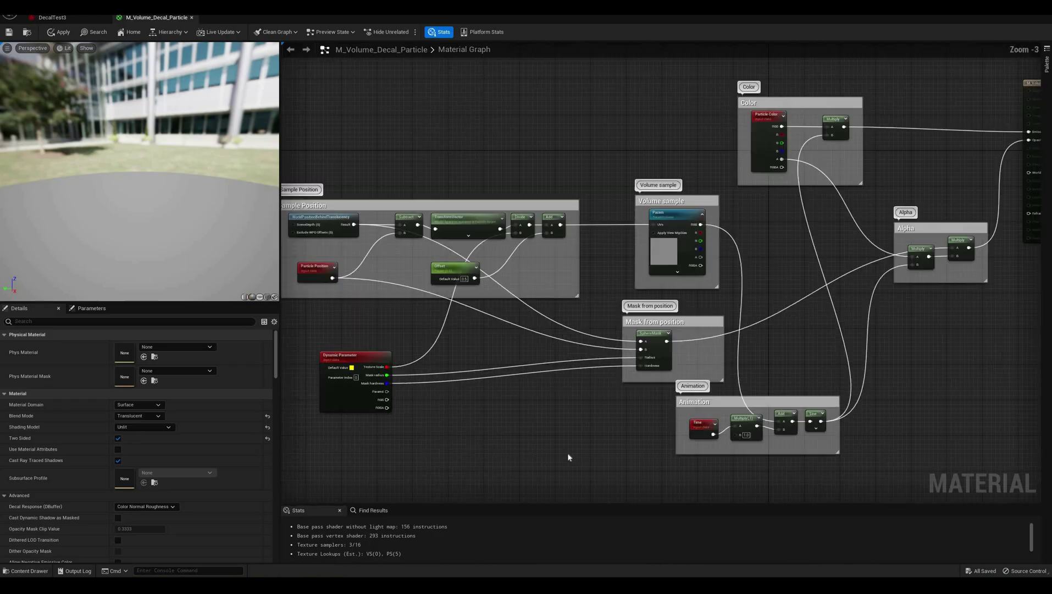
{"action": "scroll", "coordinate": [567, 455], "scroll_direction": "up", "scroll_amount": 2}
{"action": "right_click_drag", "start_coordinate": [531, 431], "coordinate": [730, 464]}
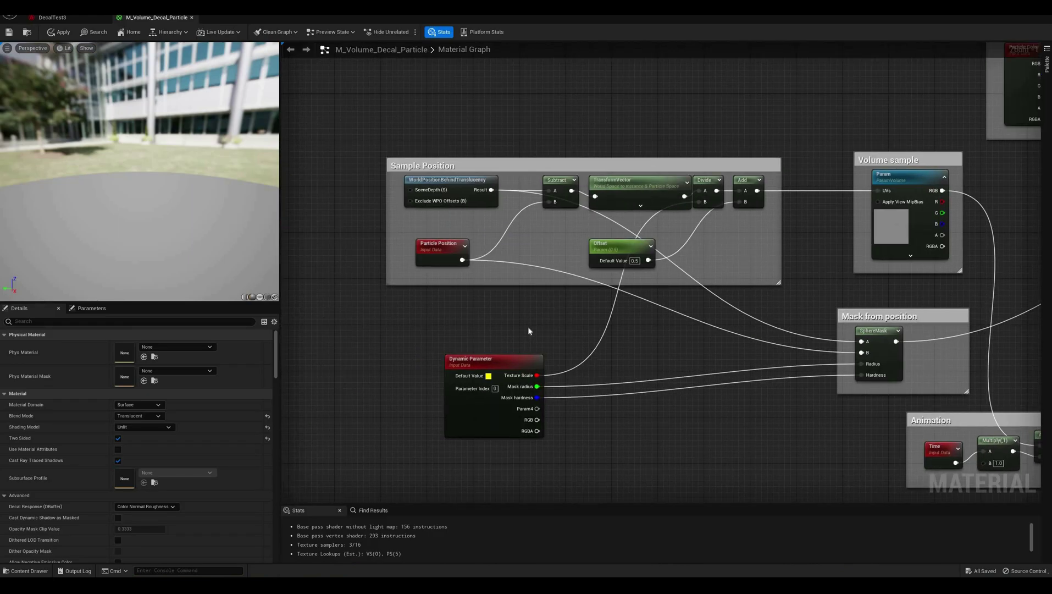
{"action": "scroll", "coordinate": [528, 326], "scroll_direction": "up", "scroll_amount": 1}
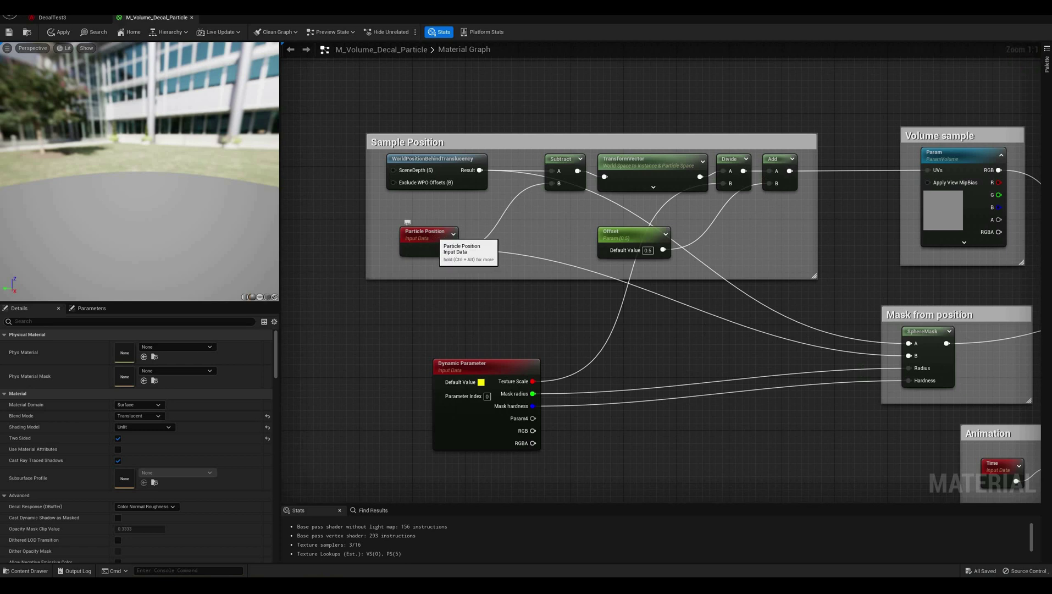
Select the volume texture parameter in the Volume sample group and open its periodic_noise_Volume texture.
{"action": "right_click_drag", "start_coordinate": [796, 185], "coordinate": [591, 197]}
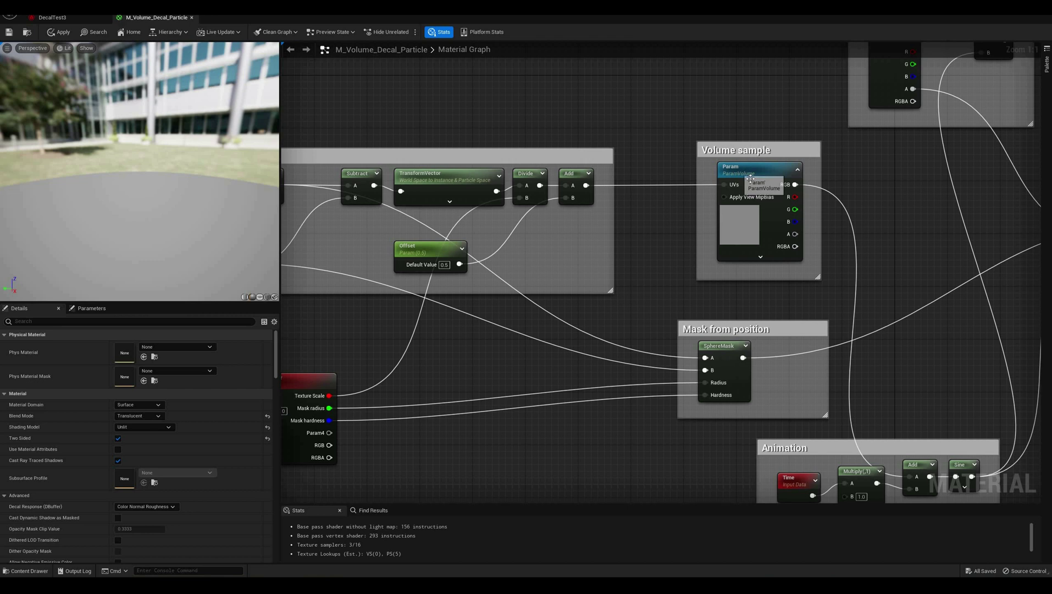
{"action": "left_click", "coordinate": [751, 179]}
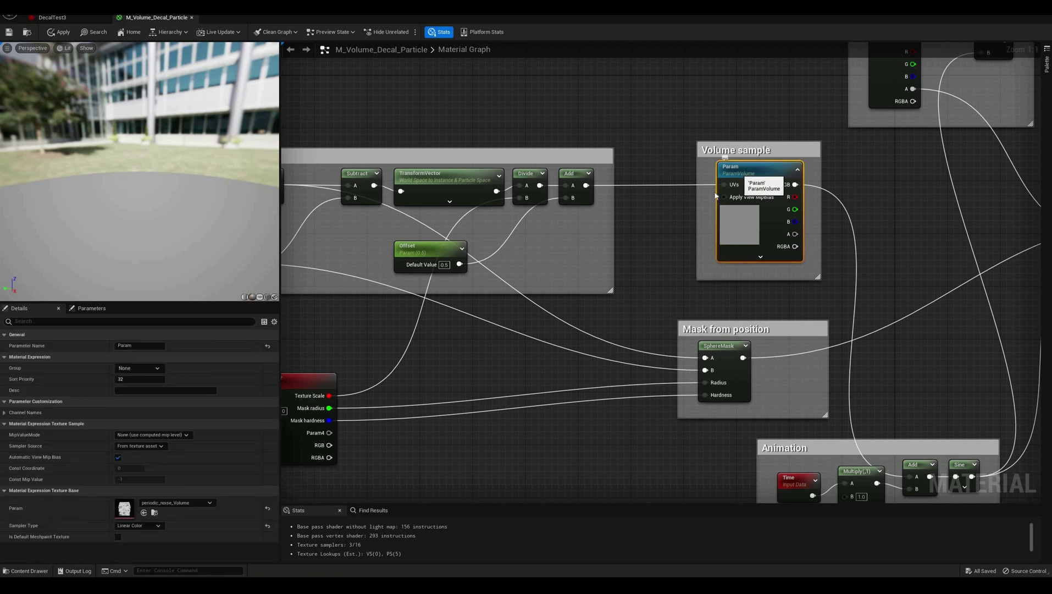
{"action": "double_click", "coordinate": [125, 507]}
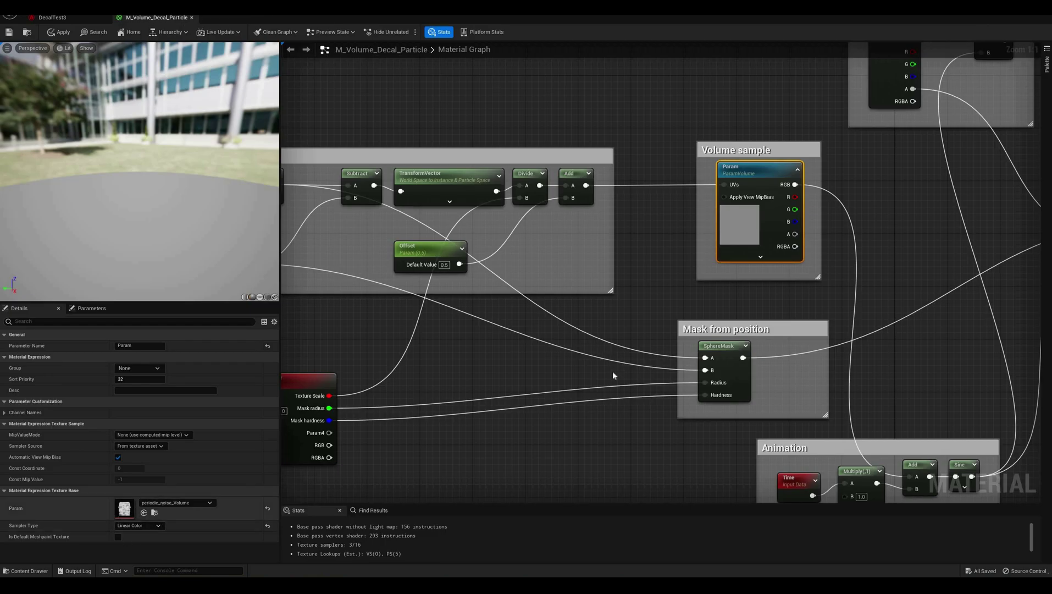
Examine the SphereMask node in the Mask from position group and the position, radius and hardness connections feeding it.
{"action": "right_click_drag", "start_coordinate": [610, 431], "coordinate": [752, 267]}
{"action": "scroll", "coordinate": [579, 433], "scroll_direction": "down", "scroll_amount": 1}
{"action": "right_click_drag", "start_coordinate": [678, 275], "coordinate": [597, 233]}
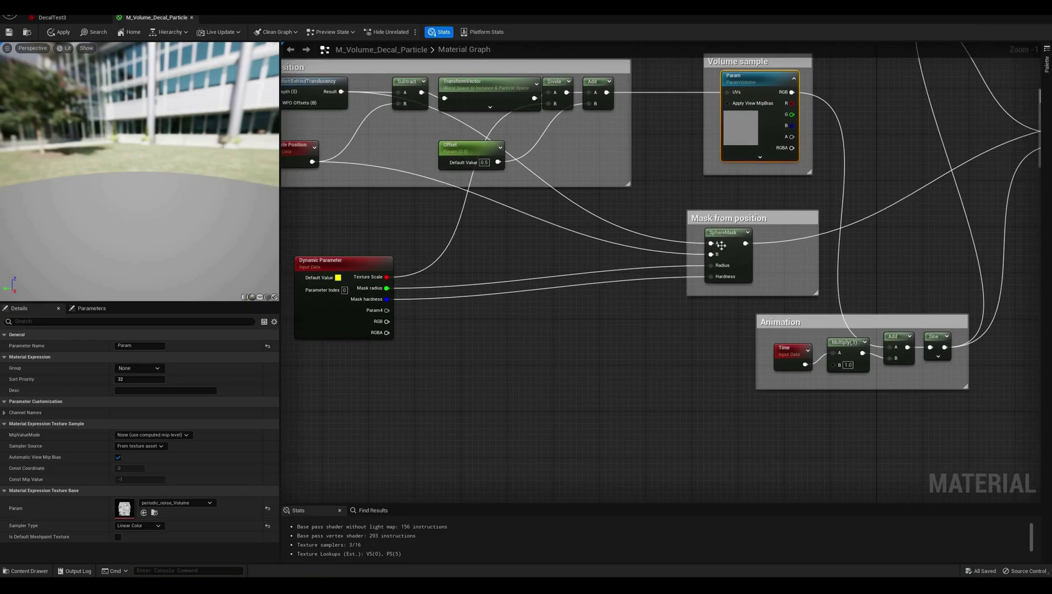
{"action": "right_click_drag", "start_coordinate": [383, 182], "coordinate": [447, 206]}
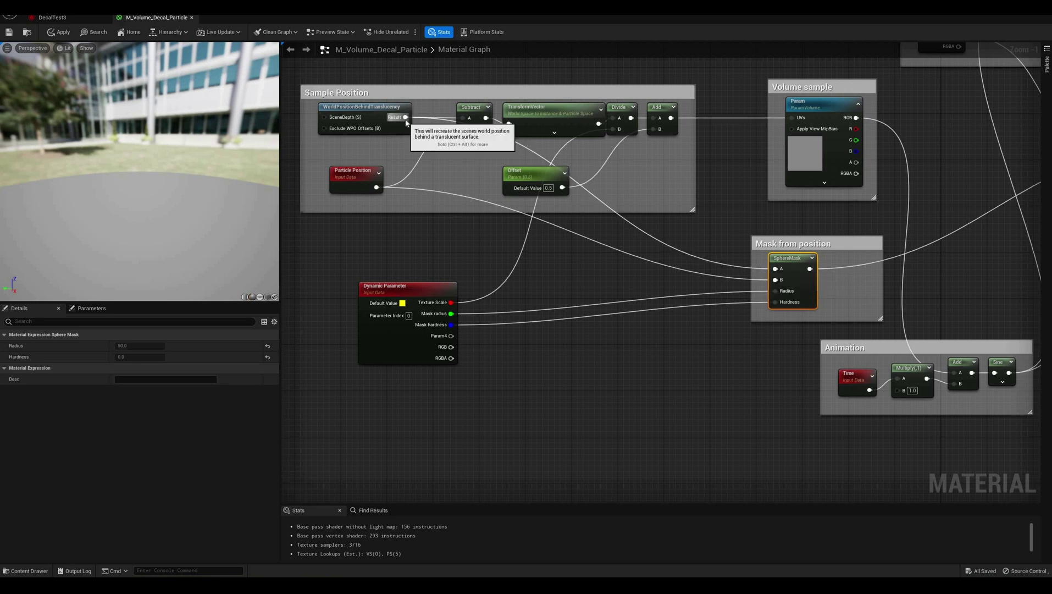
{"action": "right_click_drag", "start_coordinate": [497, 275], "coordinate": [355, 261]}
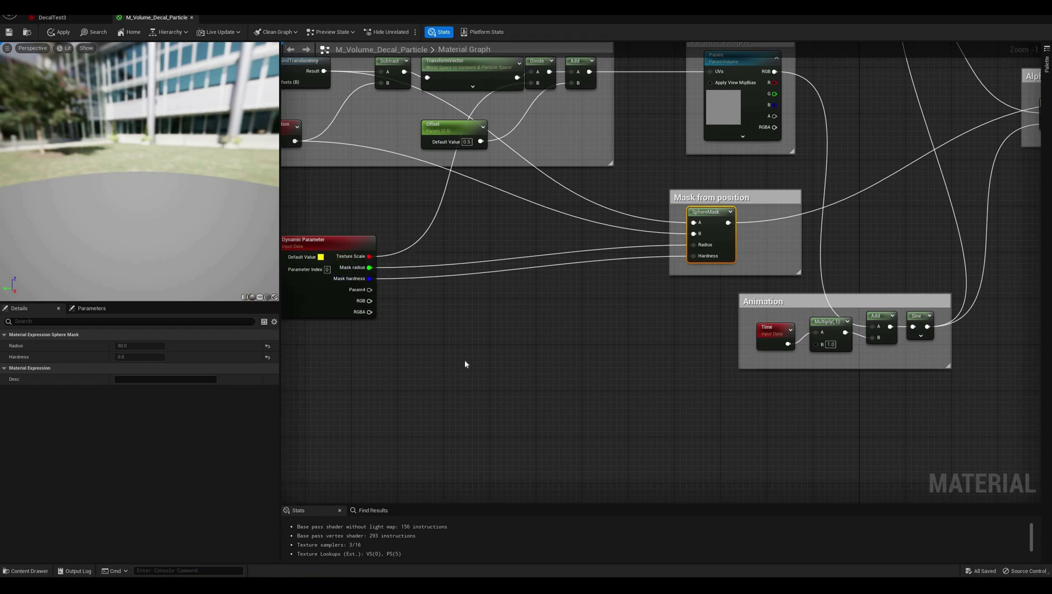
Examine the Animation group's Time, Multiply, Add and Sine nodes and trace their output into the Color and Alpha groups.
{"action": "right_click_drag", "start_coordinate": [632, 338], "coordinate": [428, 375]}
{"action": "right_click_drag", "start_coordinate": [651, 350], "coordinate": [598, 362]}
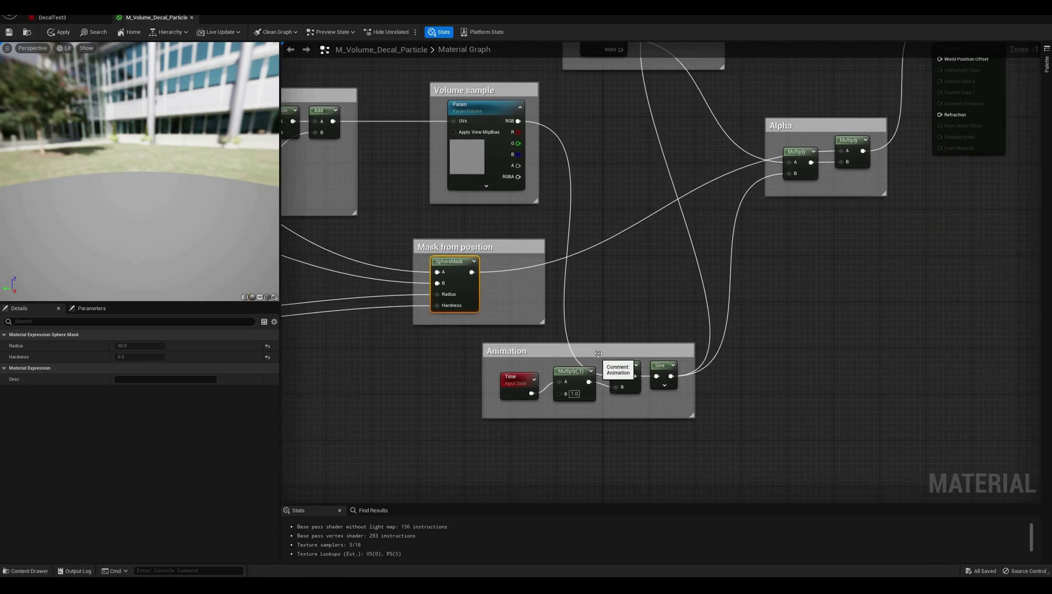
{"action": "left_click", "coordinate": [569, 375]}
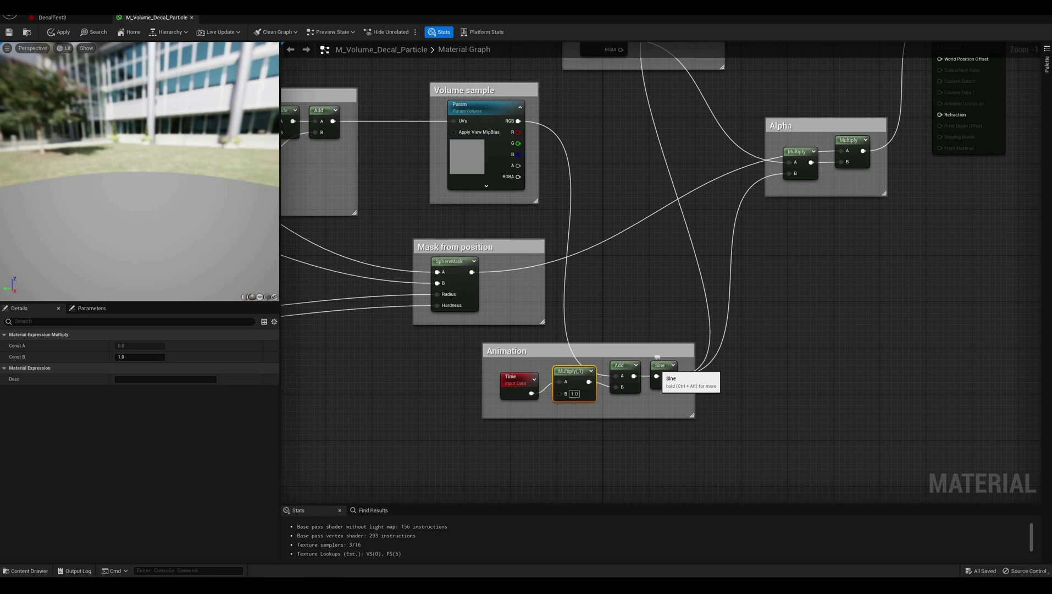
{"action": "scroll", "coordinate": [584, 404], "scroll_direction": "down", "scroll_amount": 1}
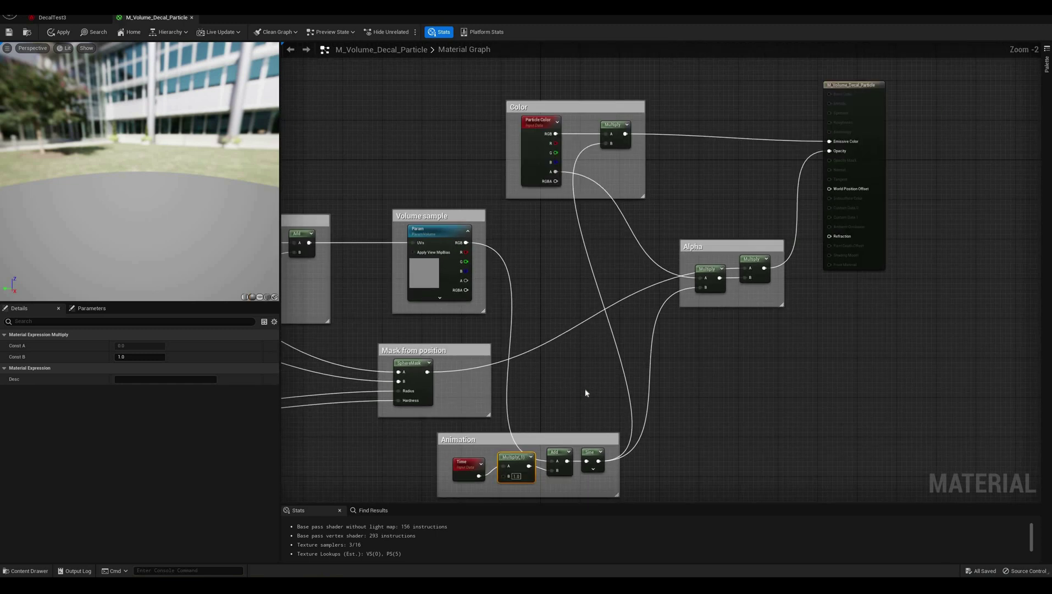
{"action": "scroll", "coordinate": [585, 393], "scroll_direction": "down", "scroll_amount": 1}
{"action": "right_click_drag", "start_coordinate": [585, 393], "coordinate": [700, 193]}
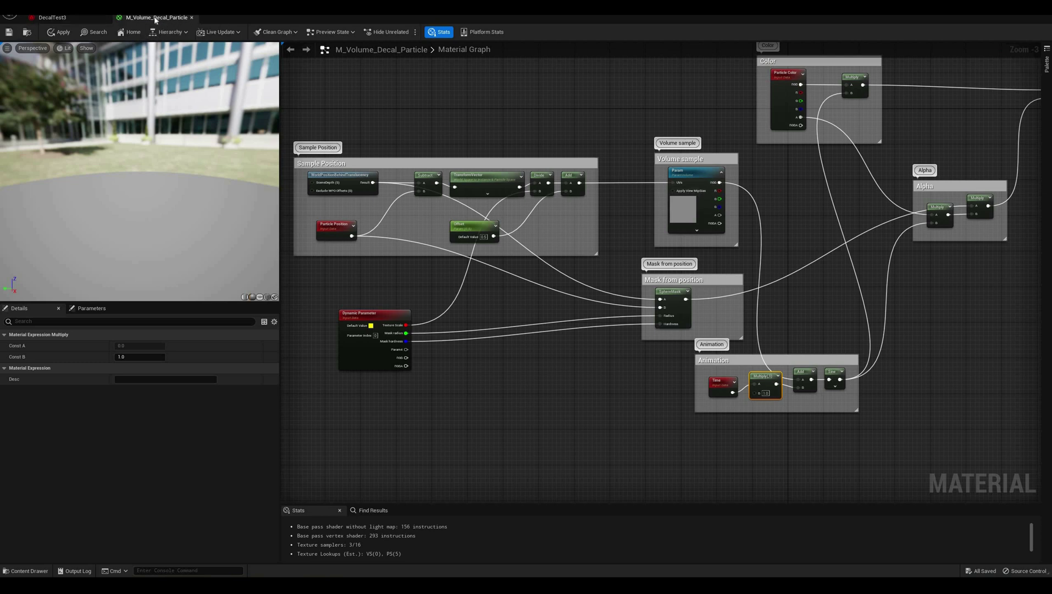
Close M_Volume_Decal_Particle, applying its changes to the original material, and return to the Splat level.
{"action": "key", "text": "ctrl+w"}
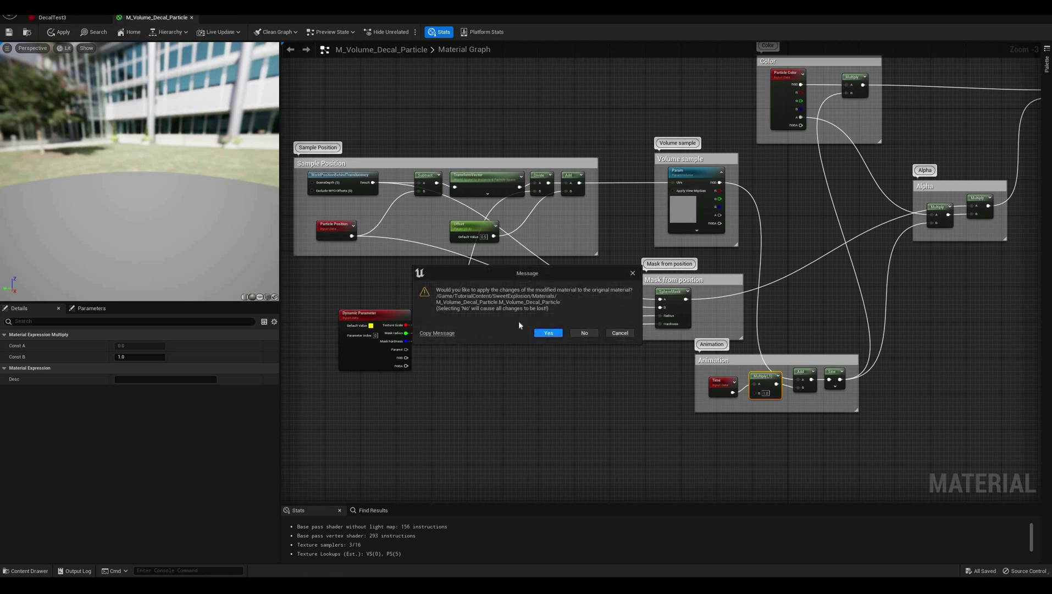
{"action": "left_click", "coordinate": [548, 333]}
{"action": "left_click", "coordinate": [82, 20]}
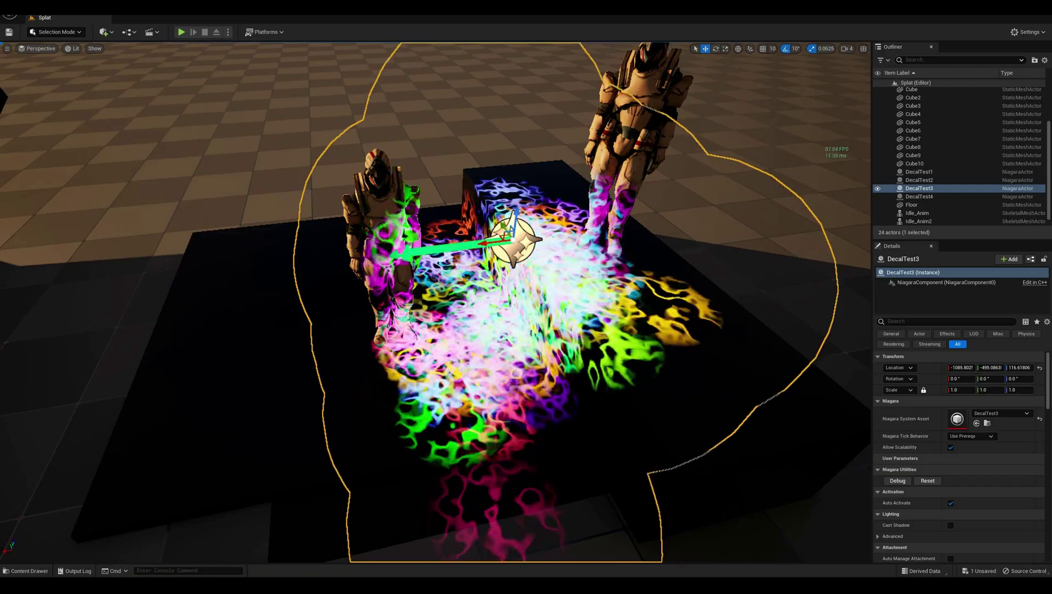
Inspect the DecalTest3 volume decals up close on the floor and character meshes, and from farther back.
{"action": "right_click_drag", "start_coordinate": [507, 340], "coordinate": [616, 330]}
{"action": "key", "text": "w"}
{"action": "key", "text": "a"}
{"action": "key", "text": "d"}
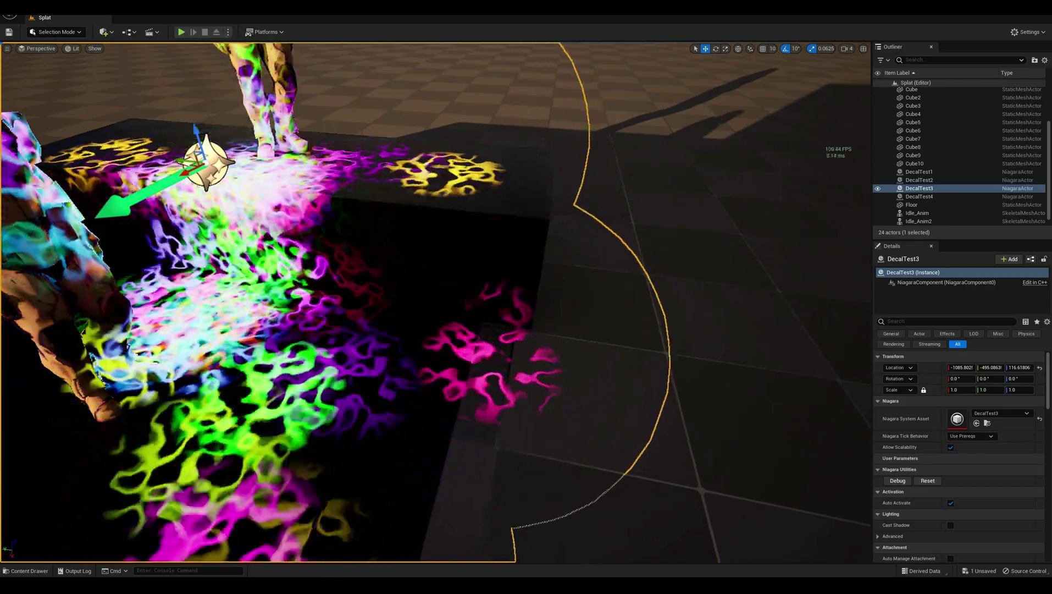
{"action": "right_click_drag", "start_coordinate": [616, 330], "coordinate": [352, 291]}
{"action": "key", "text": "s"}
{"action": "key", "text": "w"}
{"action": "key", "text": "s"}
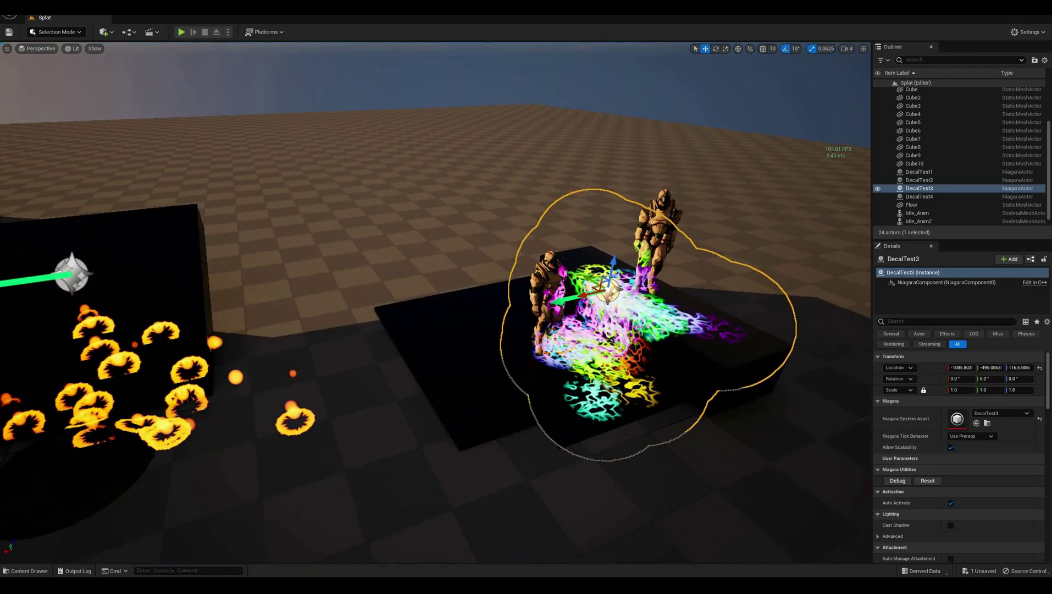
Expand the level viewport to full screen and view all four decal test setups together.
{"action": "key", "text": "F11"}
{"action": "right_click_drag", "start_coordinate": [526, 297], "coordinate": [467, 267]}
{"action": "key", "text": "s"}
{"action": "key", "text": "s"}
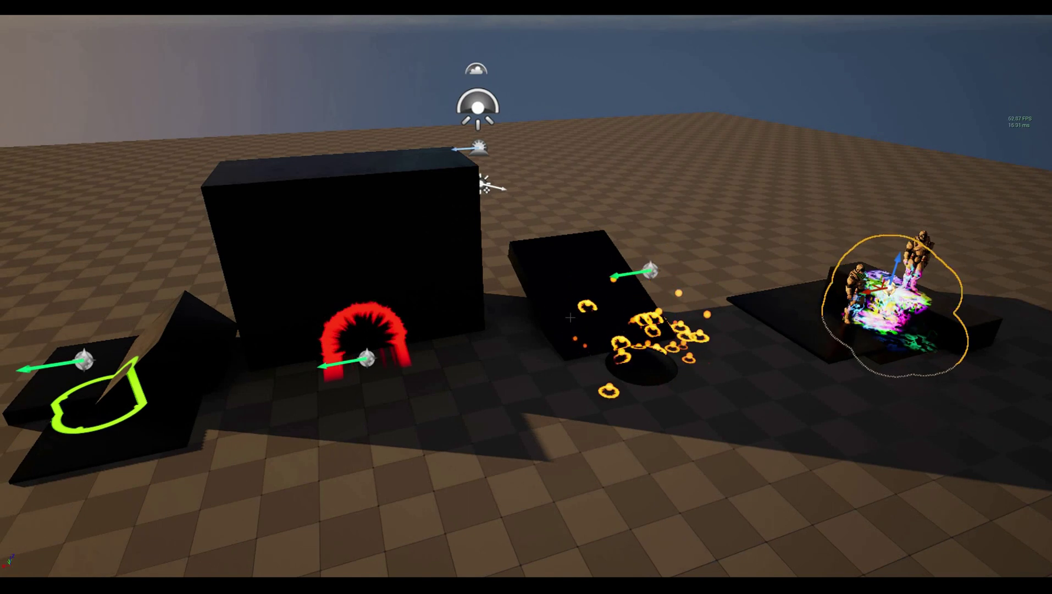